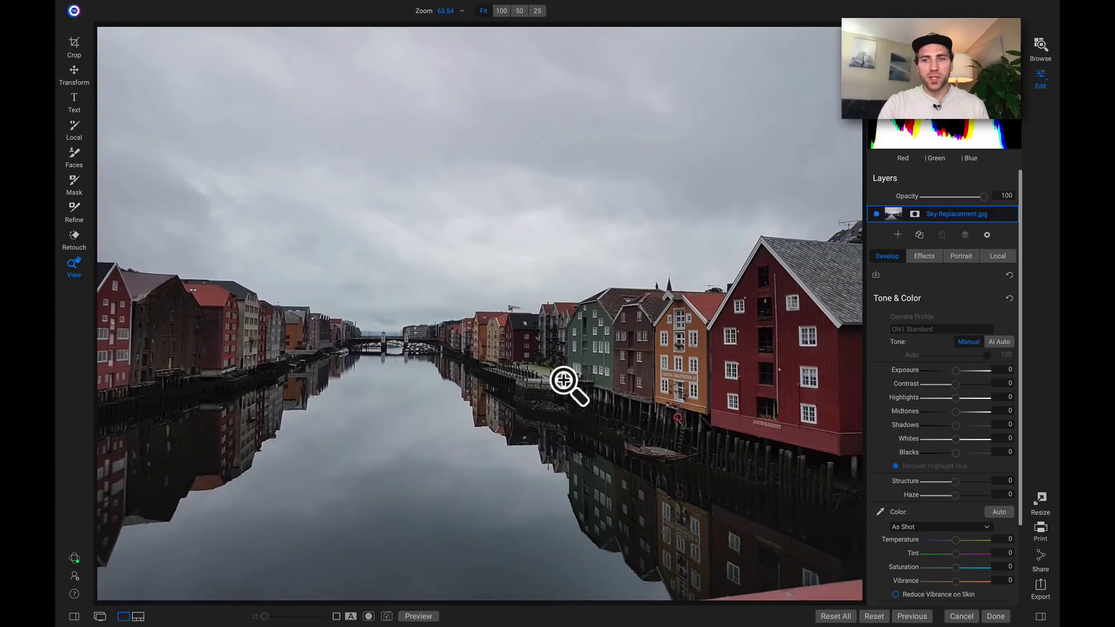
# - Browse Extras > ON1 Extras > Textures > Skies and add Skies48.jpg as a new layer
pyautogui.click(963, 261)
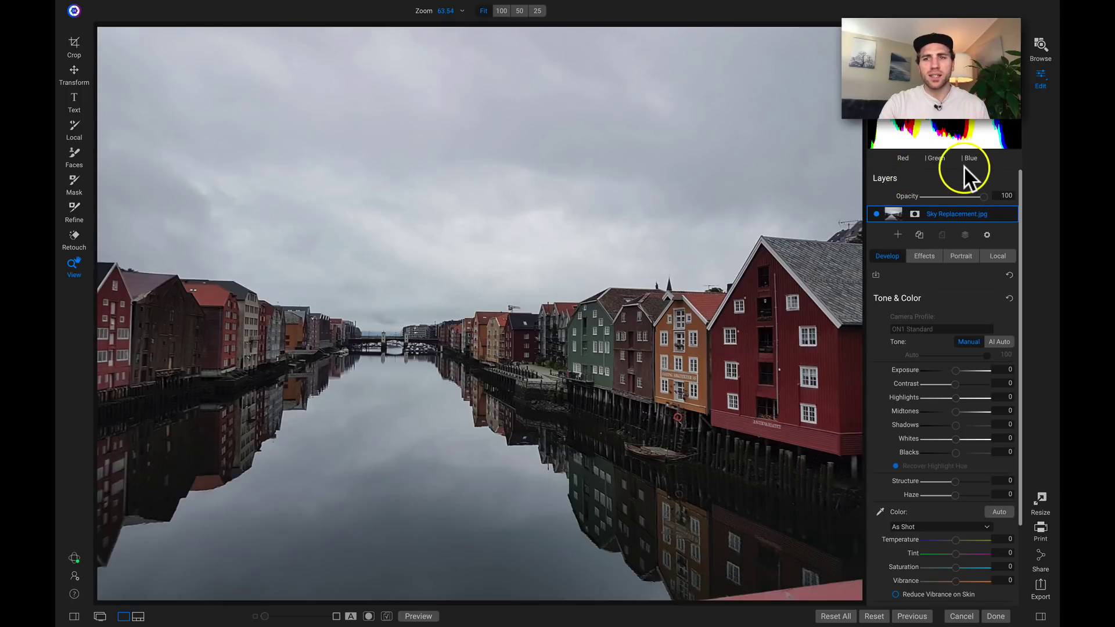
pyautogui.click(898, 233)
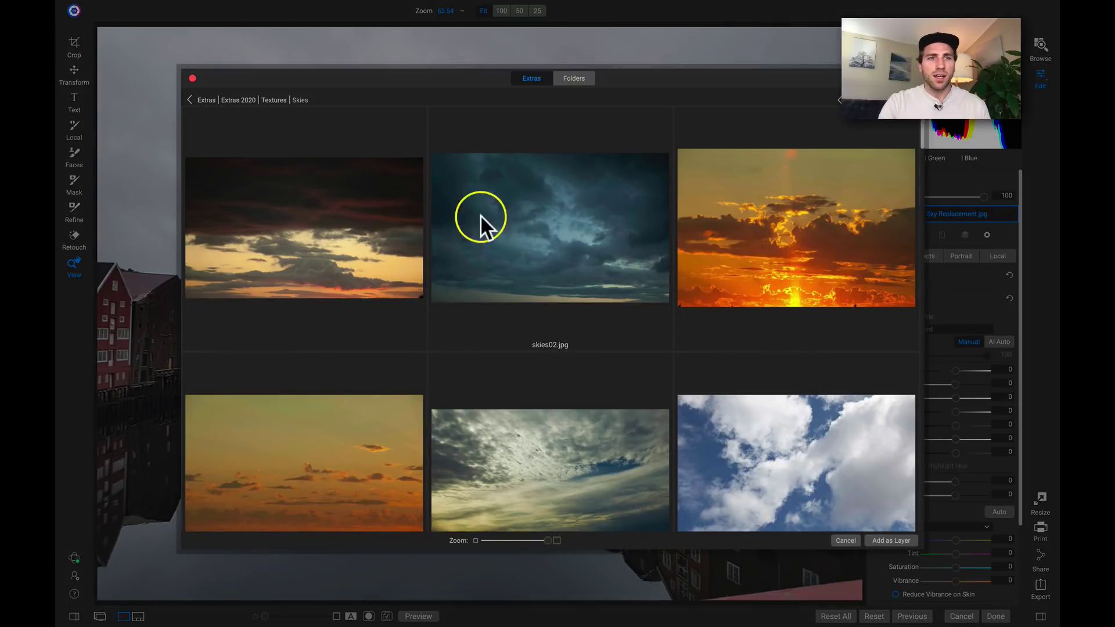
pyautogui.click(204, 100)
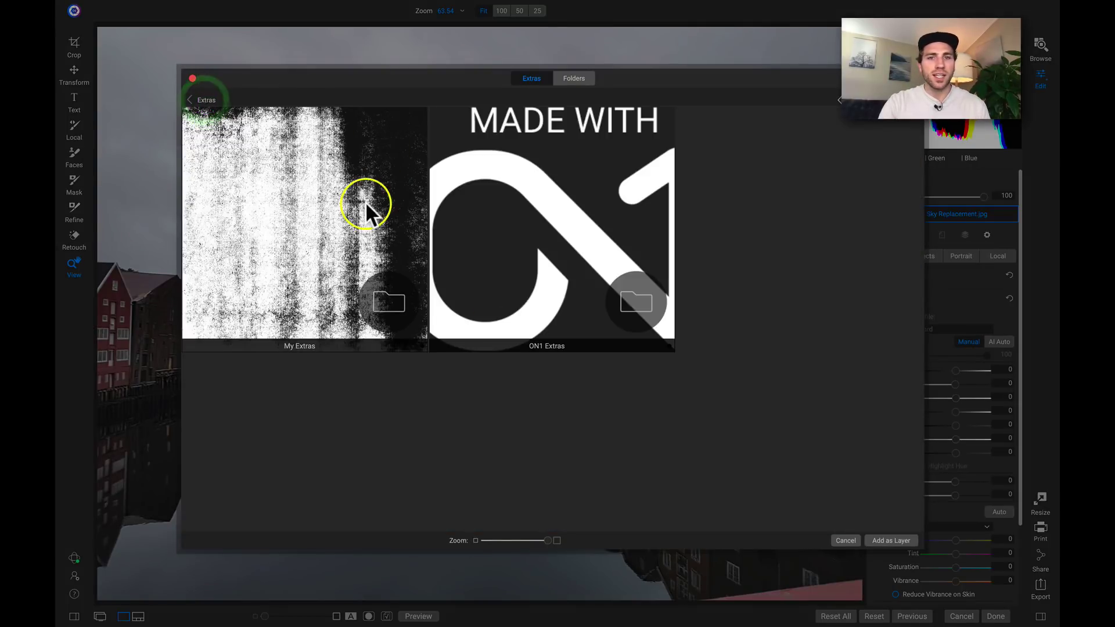
pyautogui.doubleClick(538, 172)
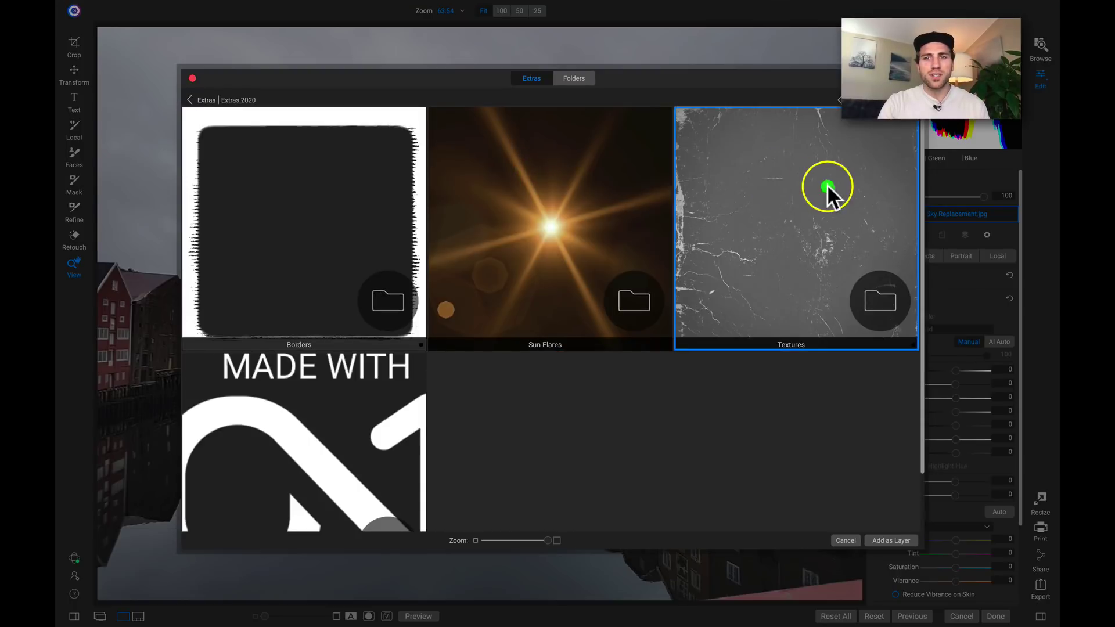
pyautogui.doubleClick(826, 183)
pyautogui.scroll(-5, 329, 430)
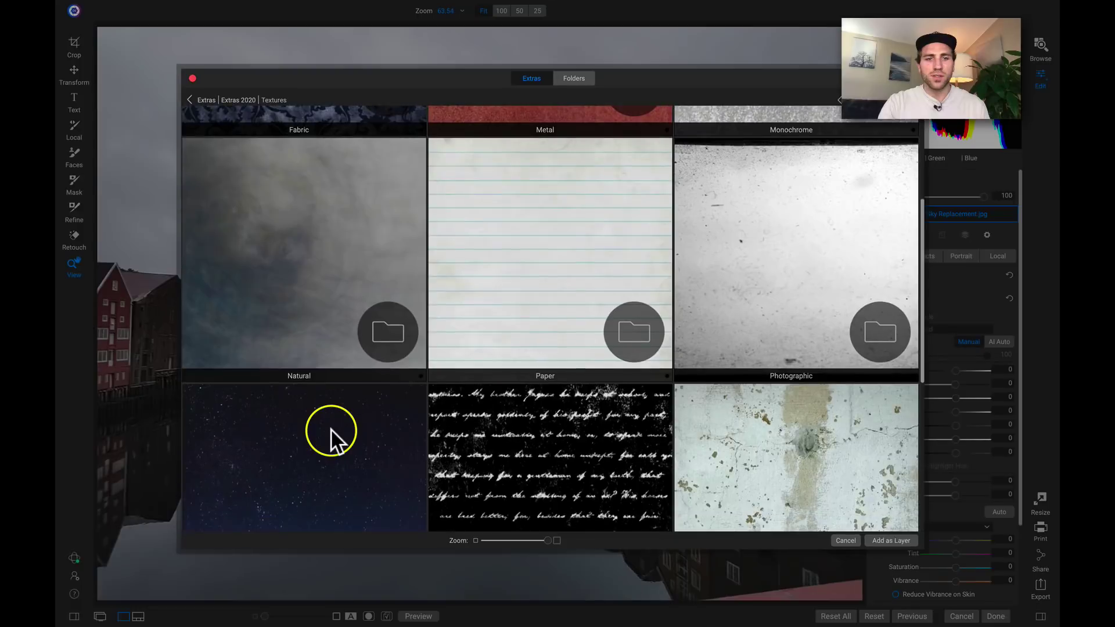
pyautogui.doubleClick(336, 293)
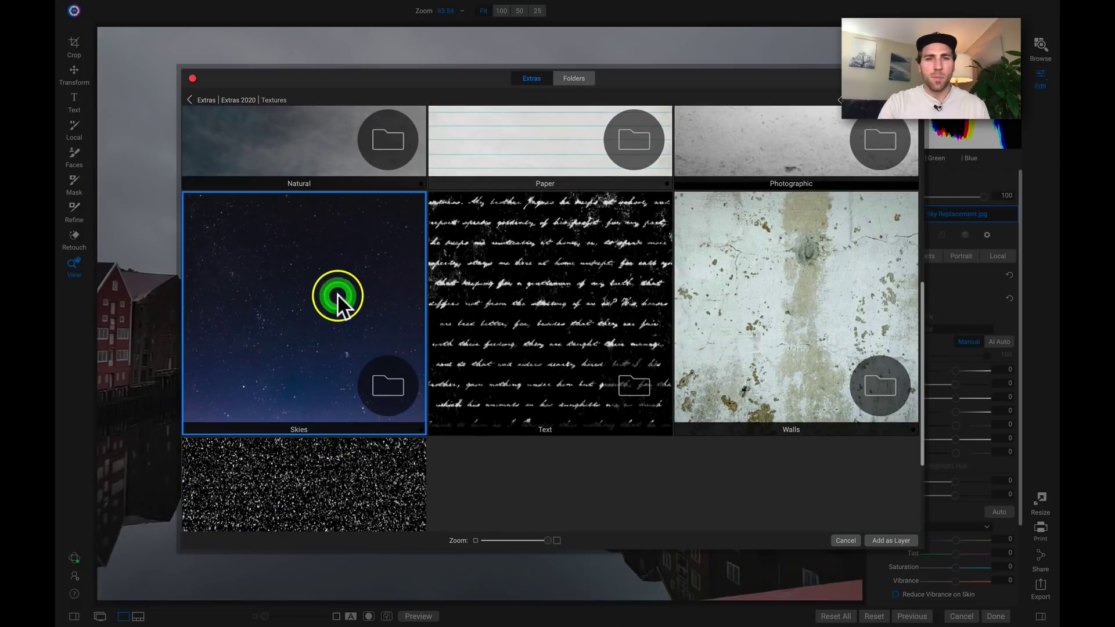
pyautogui.scroll(-15, 649, 223)
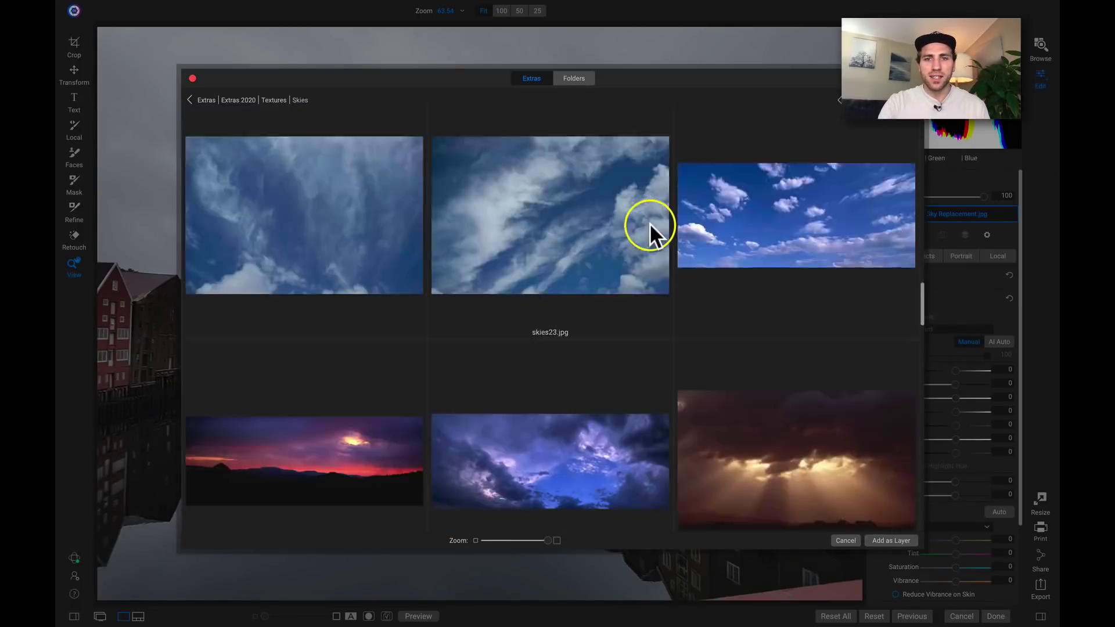
pyautogui.scroll(-15, 649, 223)
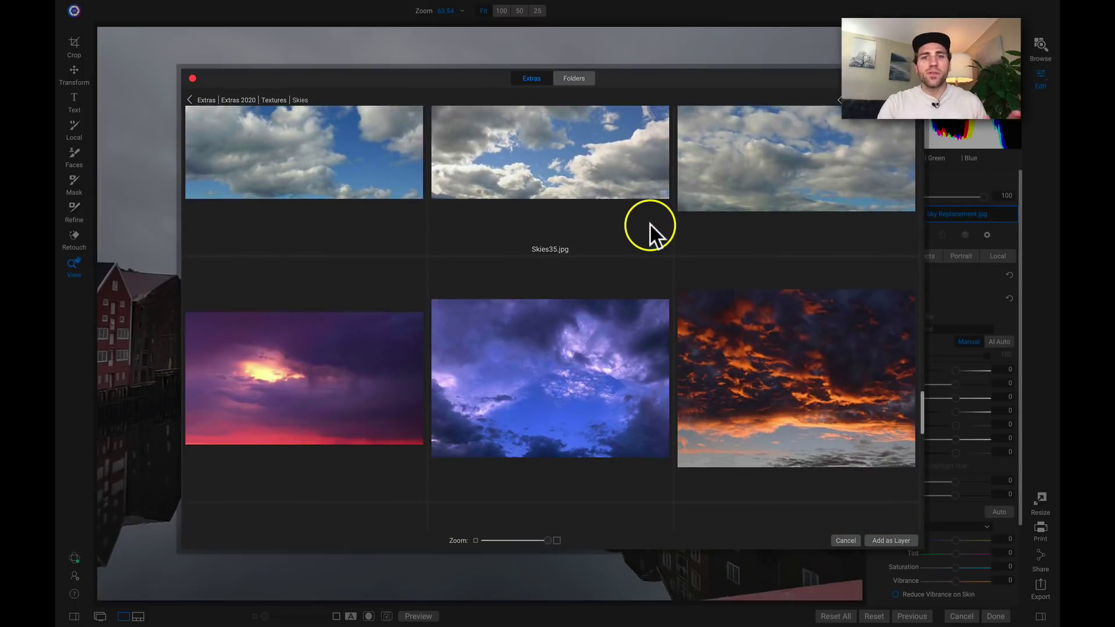
pyautogui.scroll(-10, 649, 223)
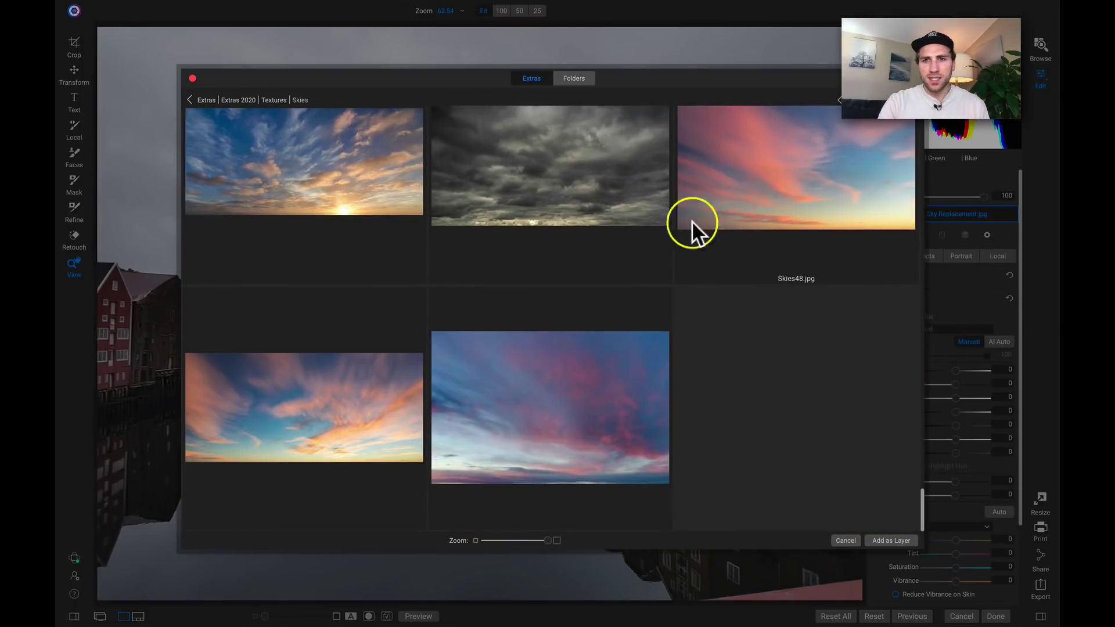
pyautogui.scroll(2, 808, 196)
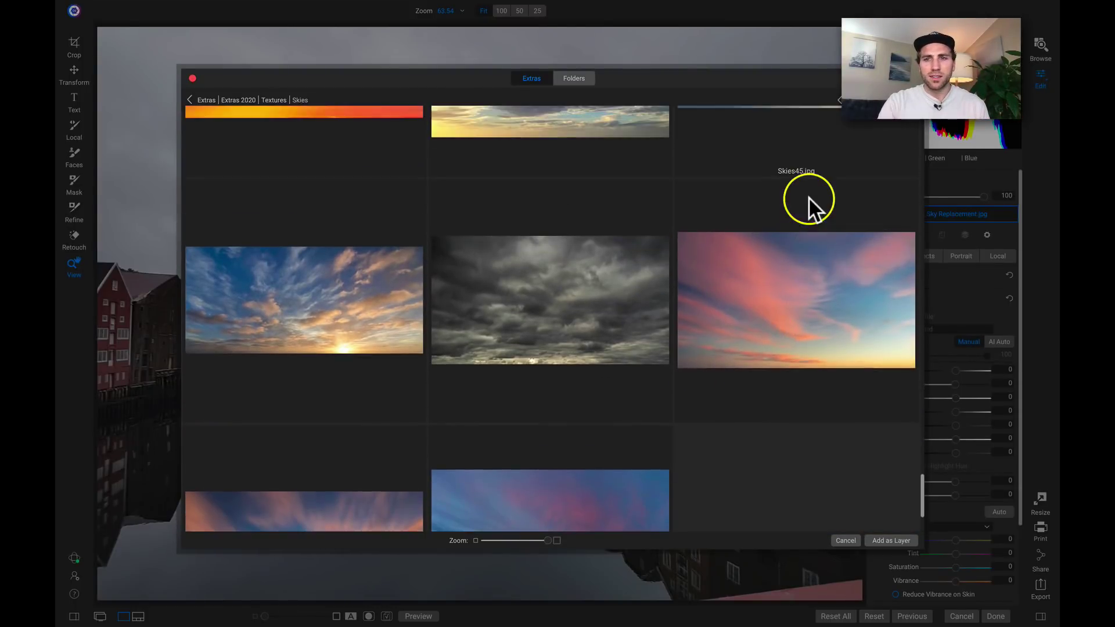
pyautogui.doubleClick(807, 274)
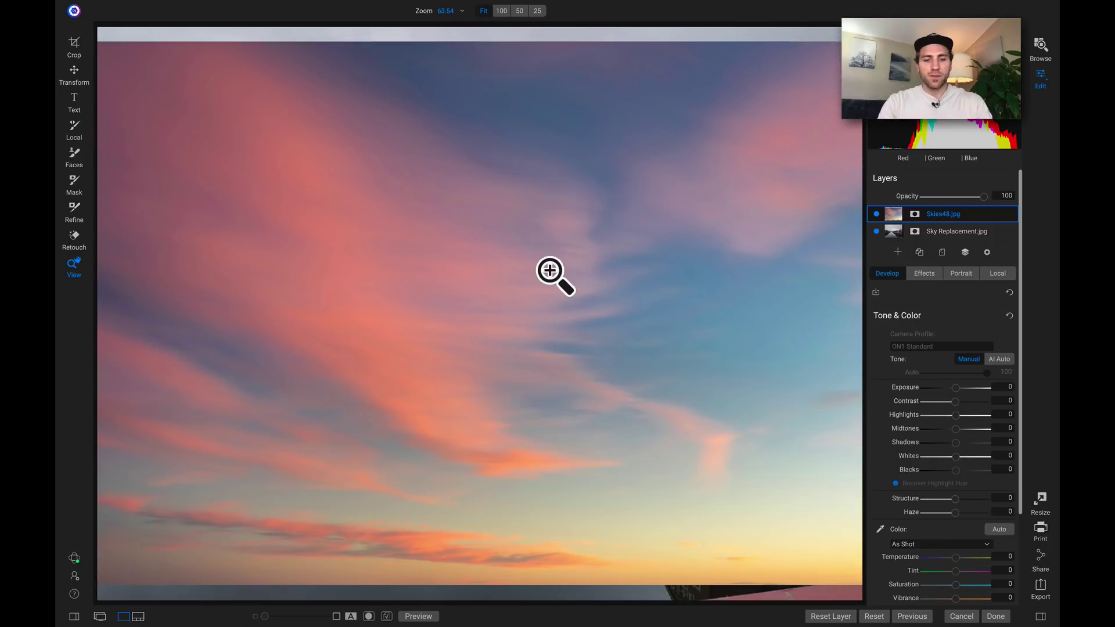
# - With the Transform tool, move and scale the Skies48 layer to span the top area
pyautogui.press('v')
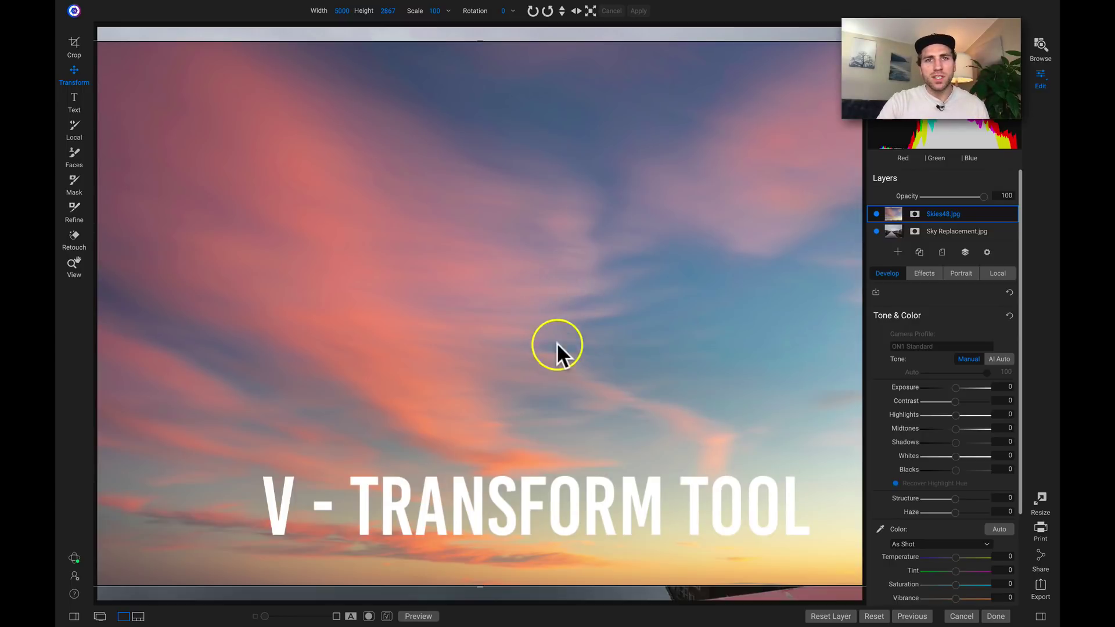
pyautogui.moveTo(556, 343); pyautogui.dragTo(640, 137)
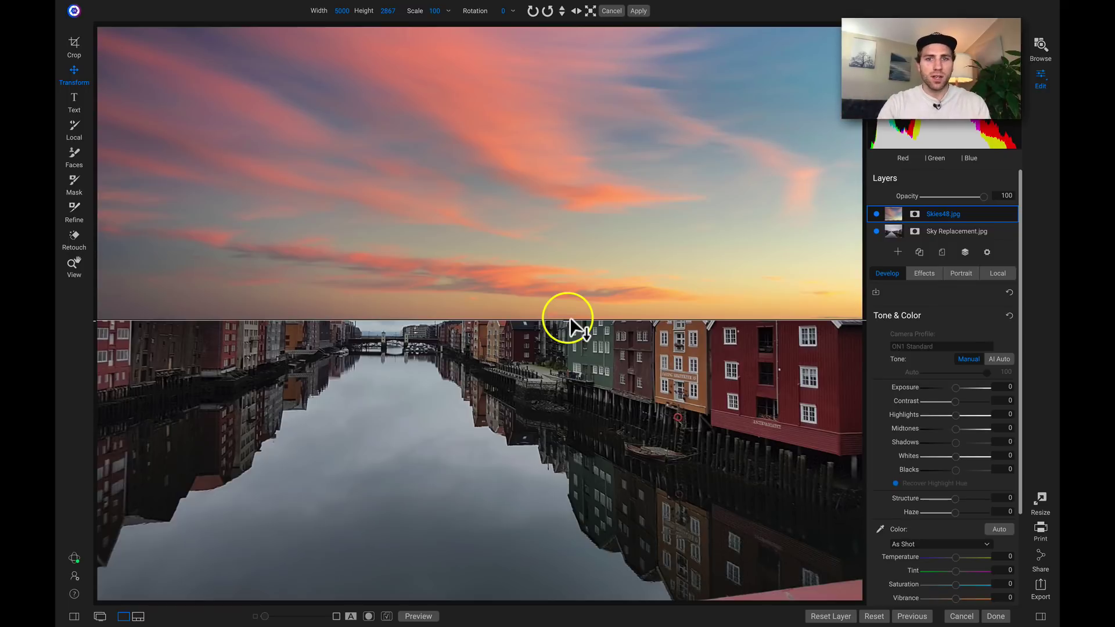
pyautogui.moveTo(570, 317); pyautogui.dragTo(579, 184)
pyautogui.moveTo(654, 235); pyautogui.dragTo(594, 256)
pyautogui.moveTo(449, 325); pyautogui.dragTo(451, 303)
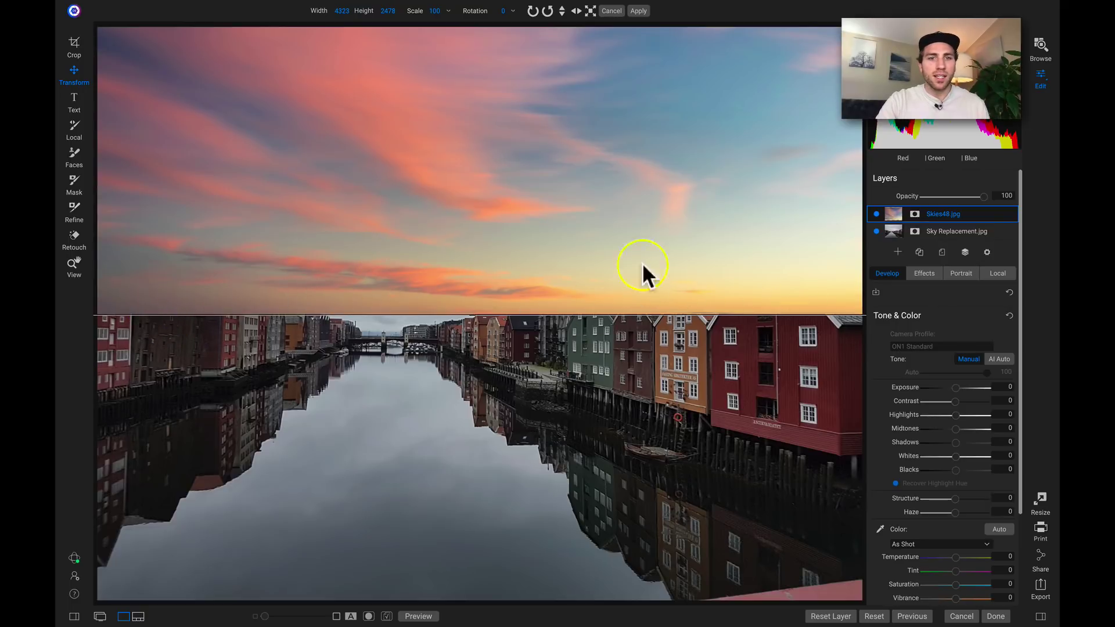
pyautogui.moveTo(430, 119); pyautogui.dragTo(421, 144)
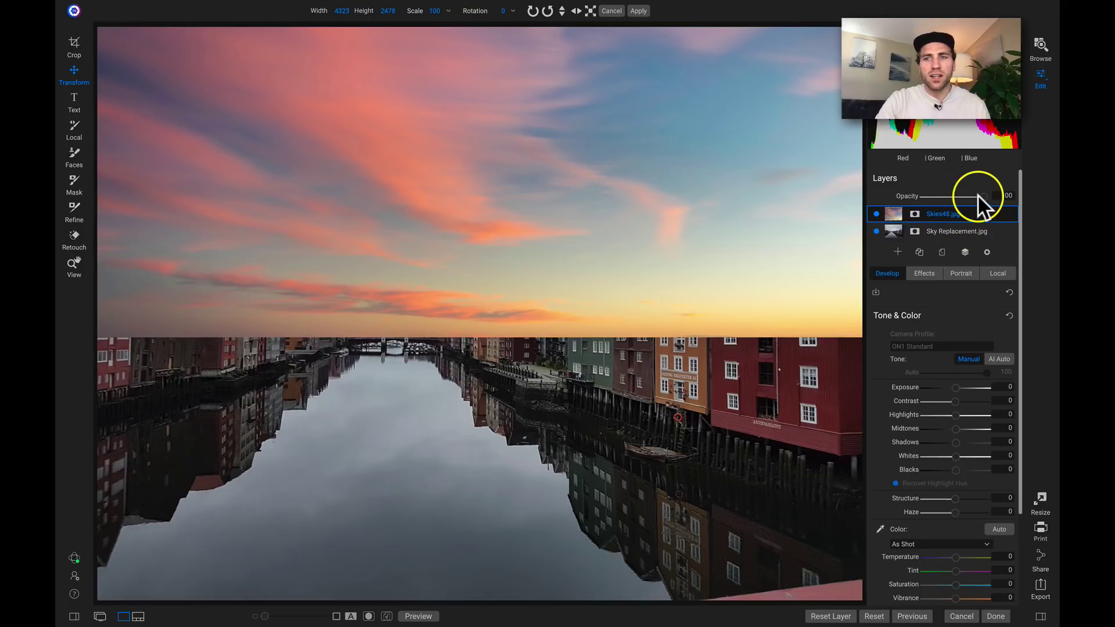
# - Align the sky to the rooftops at 48 opacity, restore 100 opacity, and drag the layer beneath the canal photo
pyautogui.moveTo(981, 194); pyautogui.dragTo(952, 197)
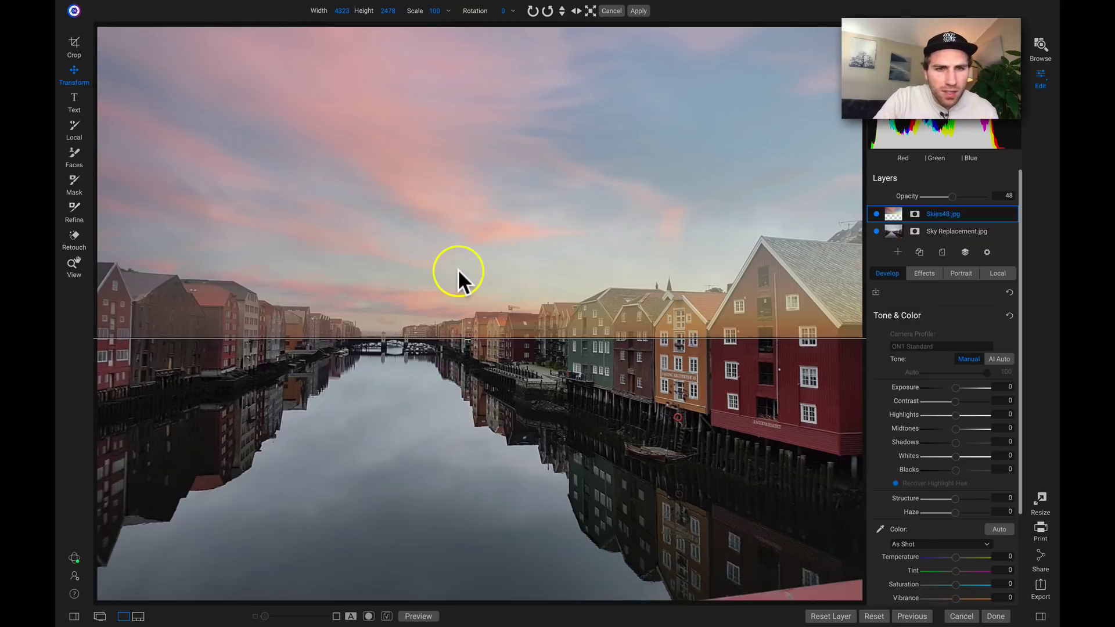
pyautogui.moveTo(442, 270); pyautogui.dragTo(440, 268)
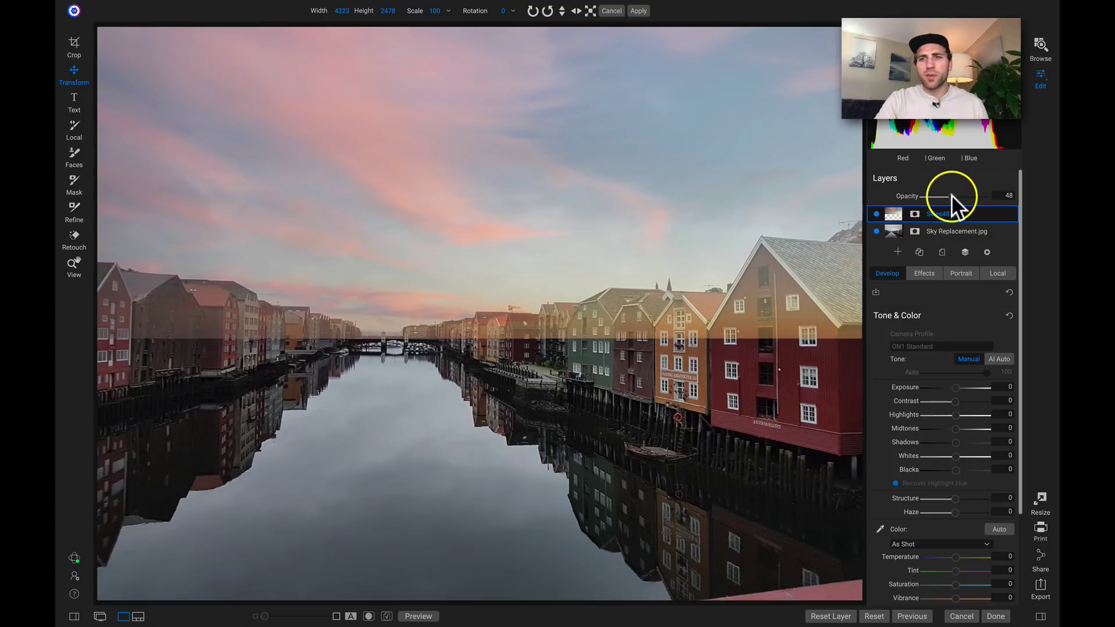
pyautogui.moveTo(951, 194); pyautogui.dragTo(1024, 191)
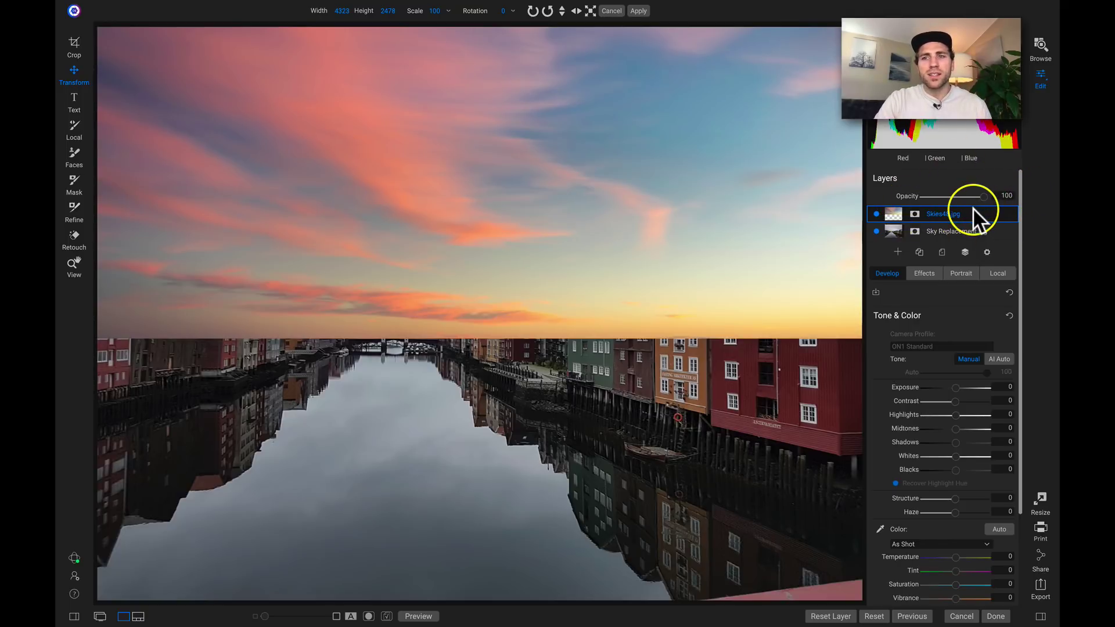
pyautogui.moveTo(973, 208); pyautogui.dragTo(935, 234)
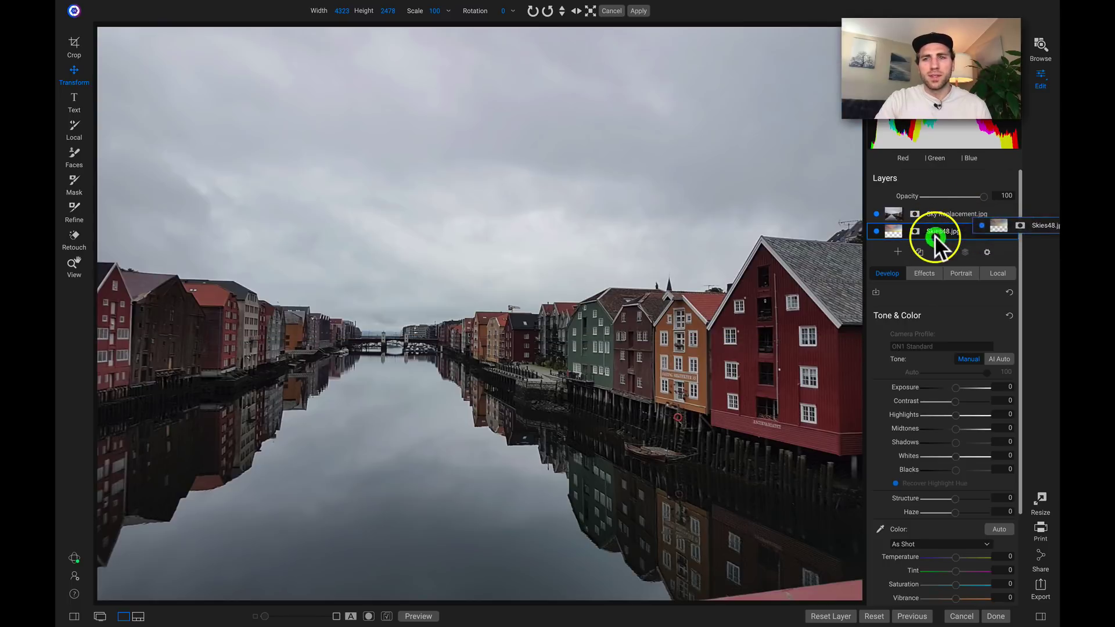
# - Rename the layers 'Base Layer' and 'Sky', then select Base Layer and pick the Mask tool
pyautogui.doubleClick(956, 215)
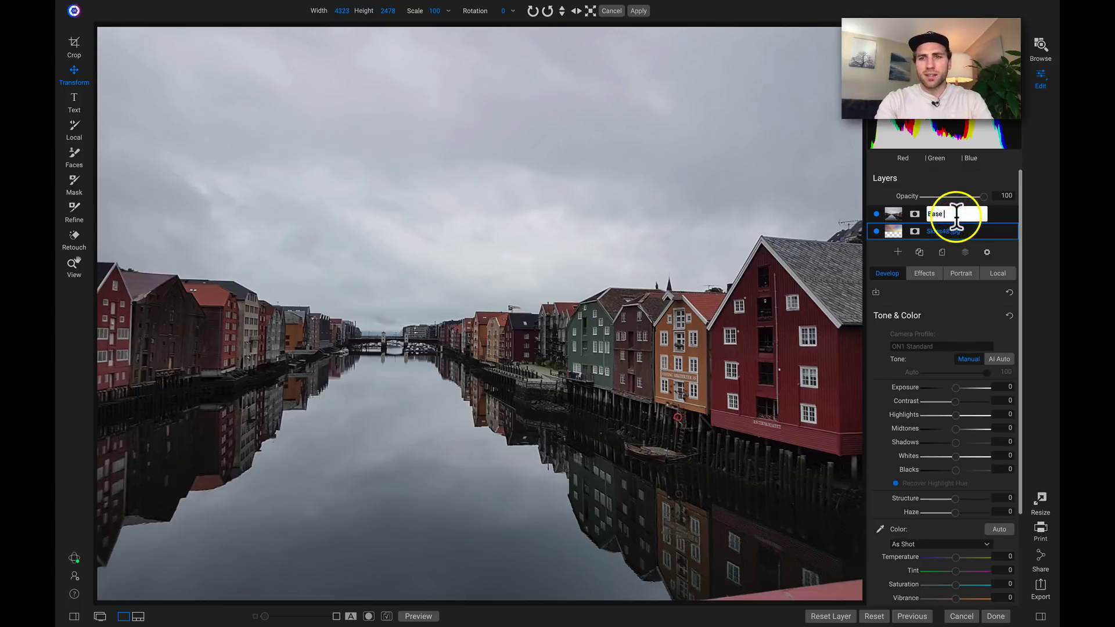
pyautogui.write("Base Layer'")
pyautogui.press('Return')
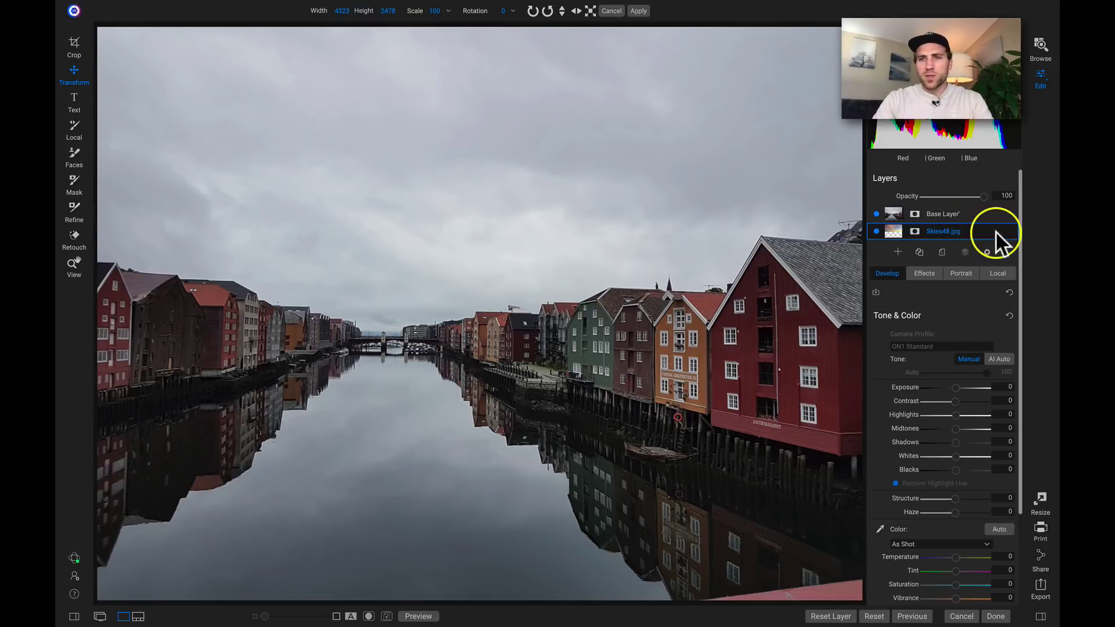
pyautogui.doubleClick(943, 232)
pyautogui.write('Sky')
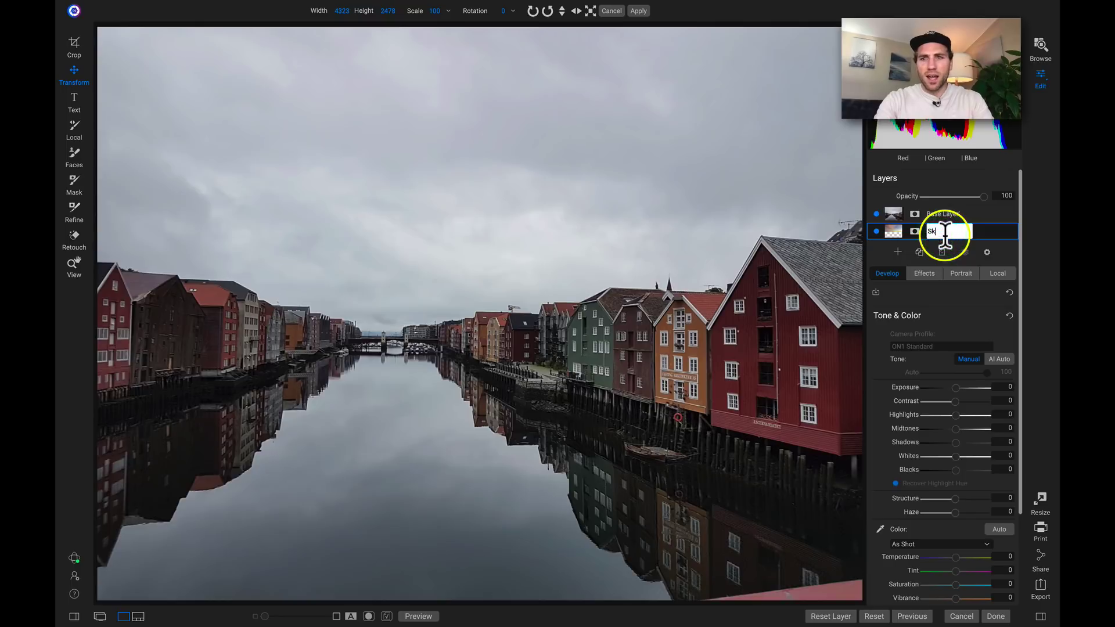
pyautogui.press('Return')
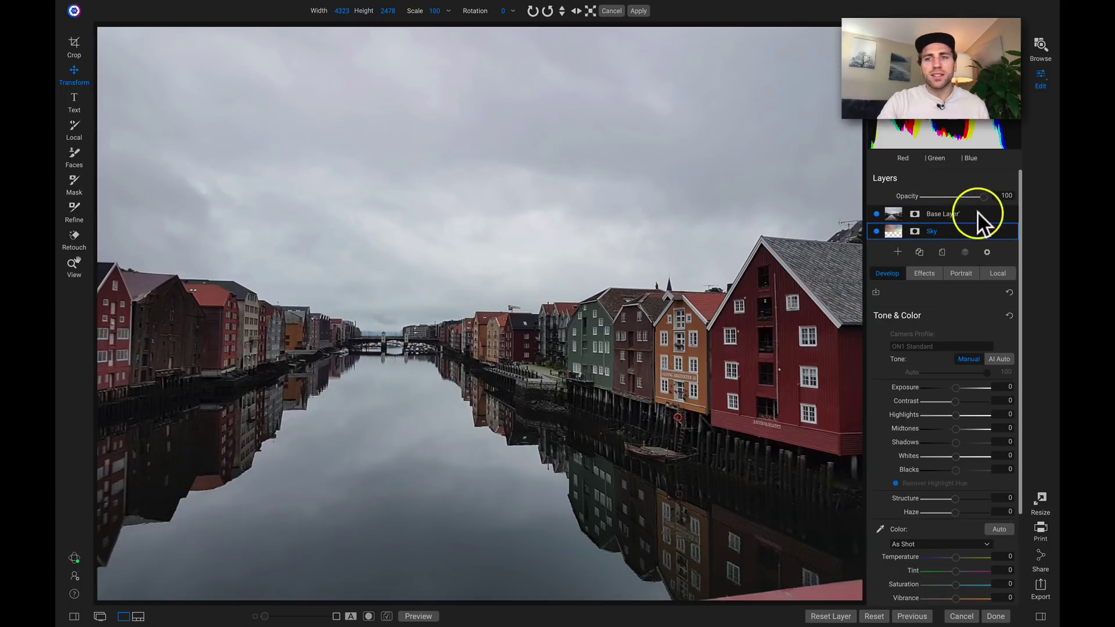
pyautogui.click(943, 214)
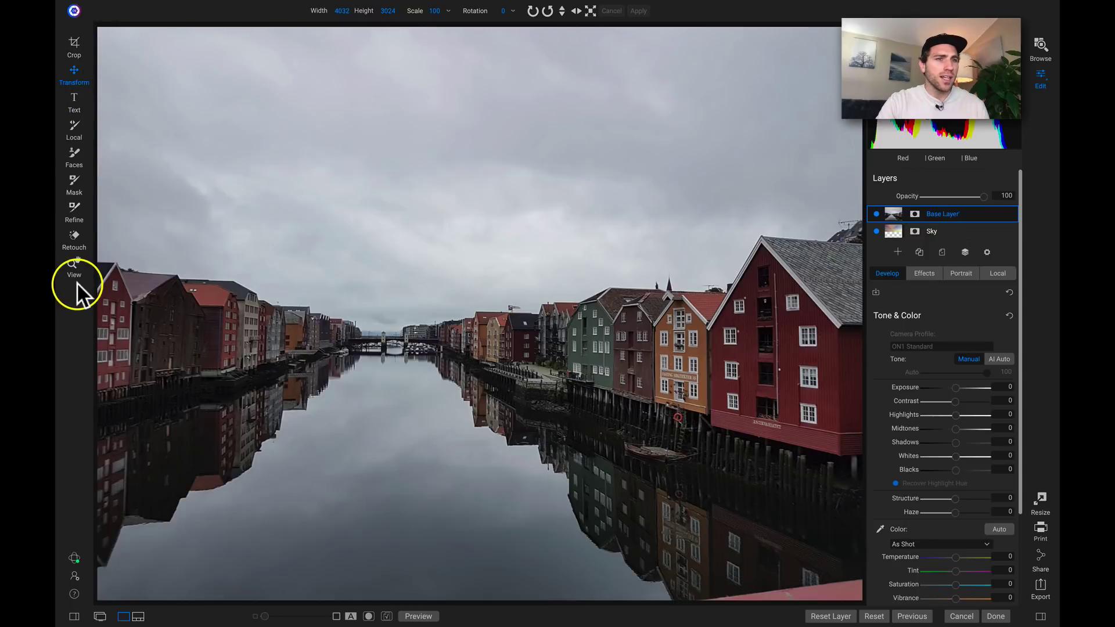
pyautogui.click(73, 183)
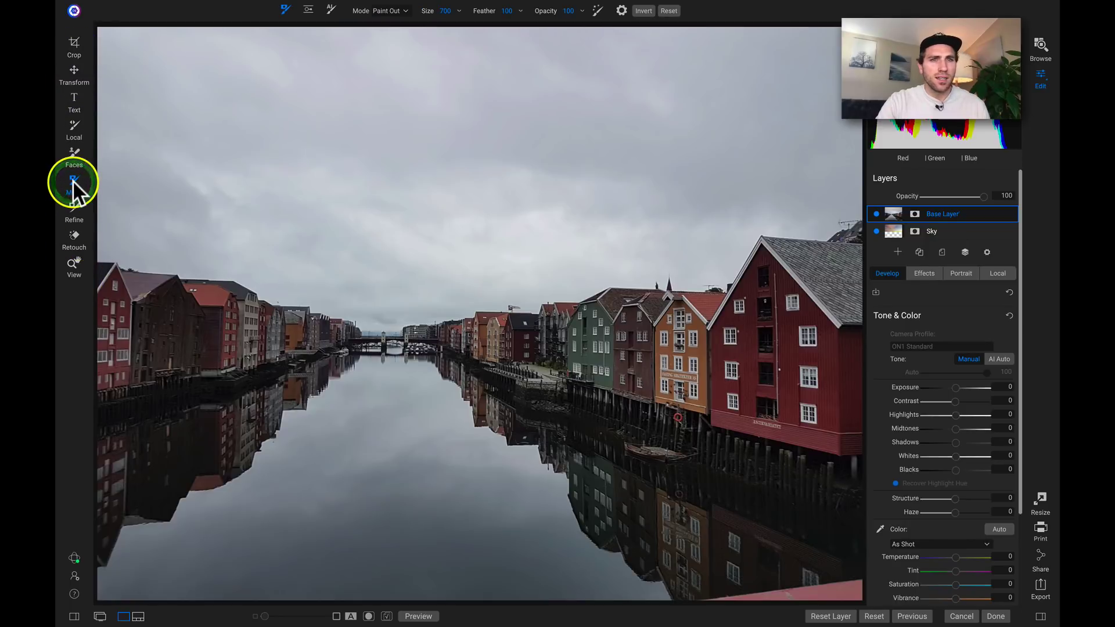
# - Switch to the AI Refine brush and set its Mode to Drop
pyautogui.click(331, 11)
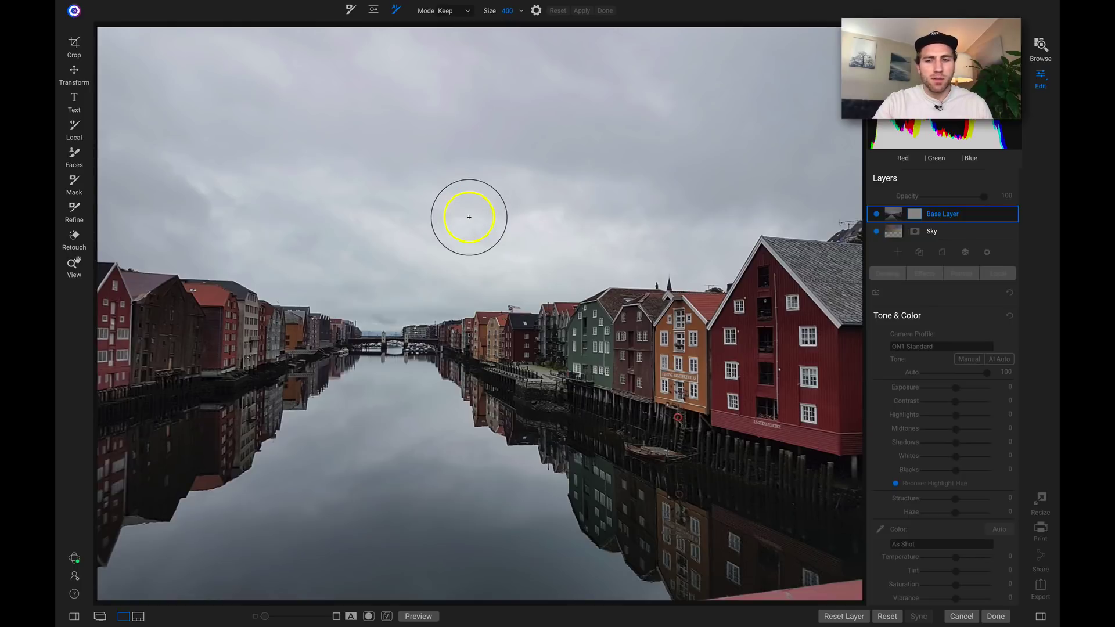
pyautogui.scroll(2, 469, 217)
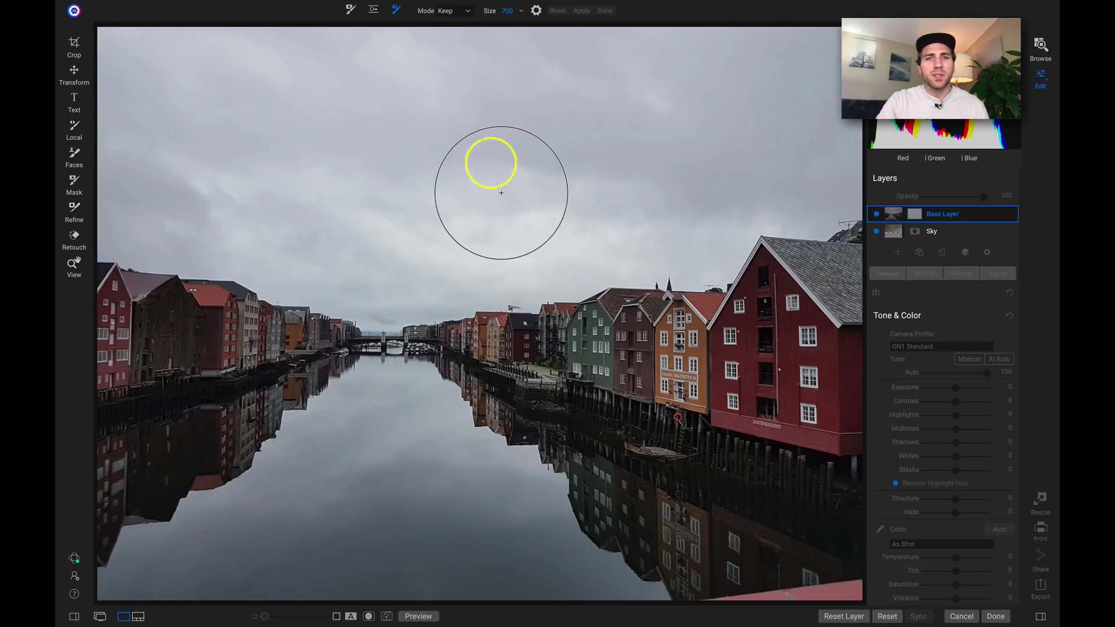
pyautogui.click(453, 12)
pyautogui.click(456, 23)
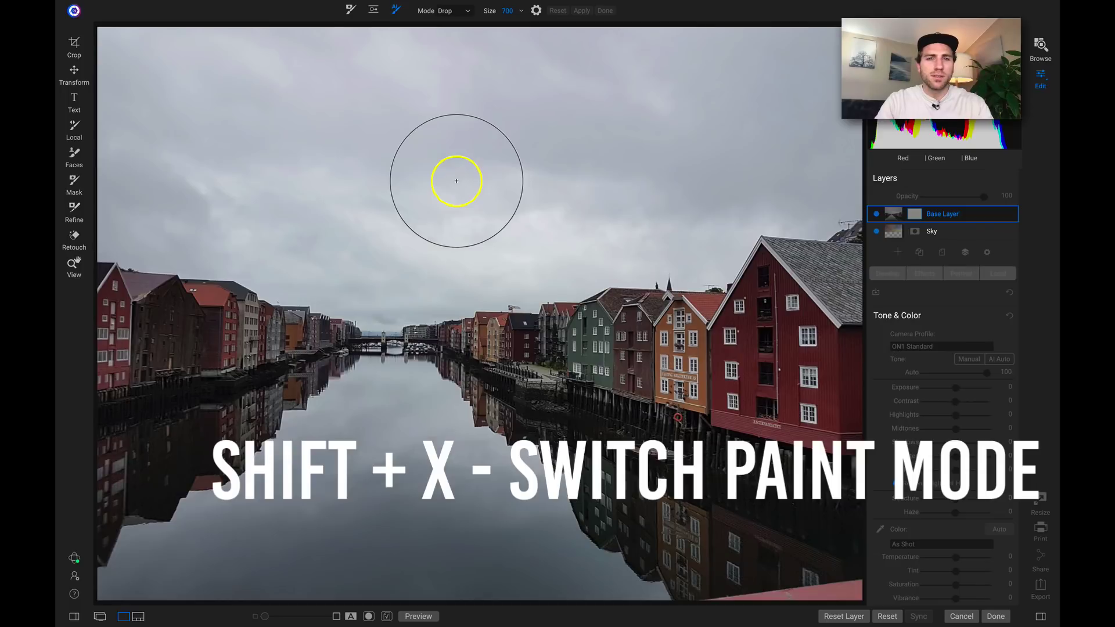
pyautogui.hotkey('shift', 'x')
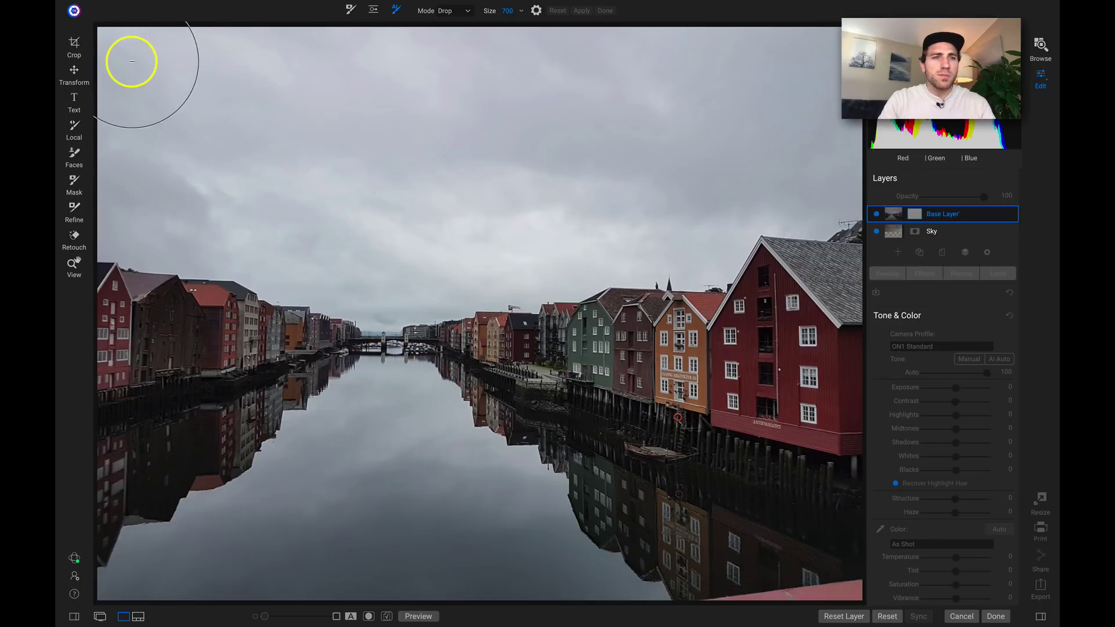
# - Paint the upper grey sky as the drop area, across to the upper right
pyautogui.moveTo(129, 59)
pyautogui.mouseDown()
pyautogui.moveTo(448, 71)
pyautogui.moveTo(656, 48)
pyautogui.moveTo(804, 57)
pyautogui.moveTo(846, 78)
pyautogui.moveTo(755, 111)
pyautogui.moveTo(475, 91)
pyautogui.moveTo(151, 102)
pyautogui.moveTo(156, 120)
pyautogui.moveTo(277, 178)
pyautogui.moveTo(481, 173)
pyautogui.moveTo(640, 140)
pyautogui.moveTo(711, 151)
pyautogui.moveTo(844, 122)
pyautogui.moveTo(366, 230)
pyautogui.moveTo(291, 227)
pyautogui.mouseUp()
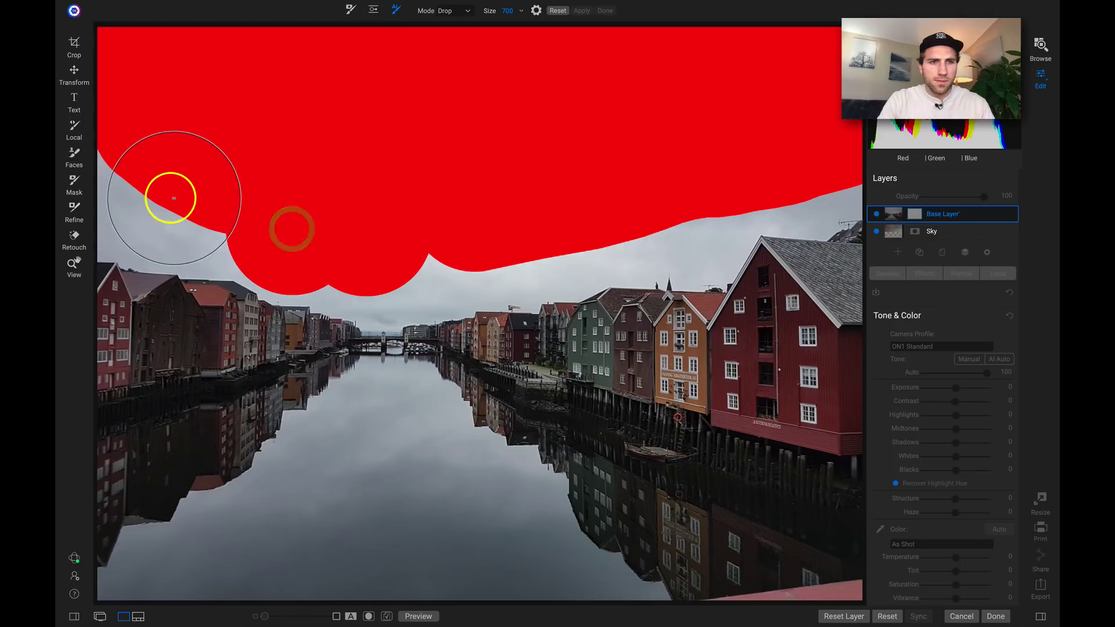
pyautogui.moveTo(169, 197); pyautogui.dragTo(139, 183)
pyautogui.click(427, 232)
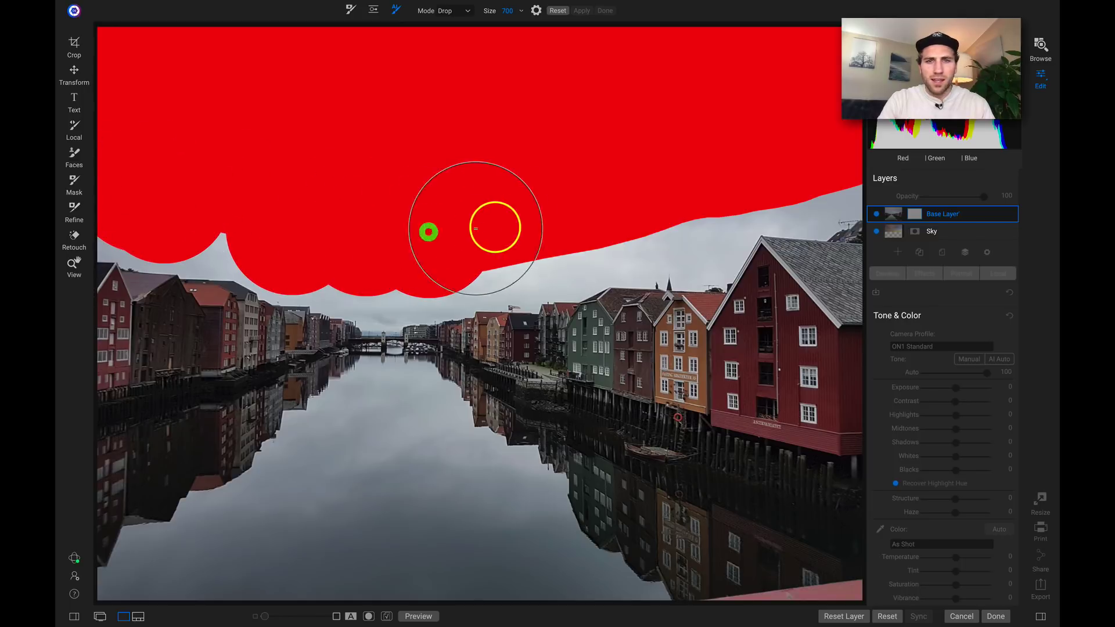
pyautogui.click(513, 225)
pyautogui.click(592, 217)
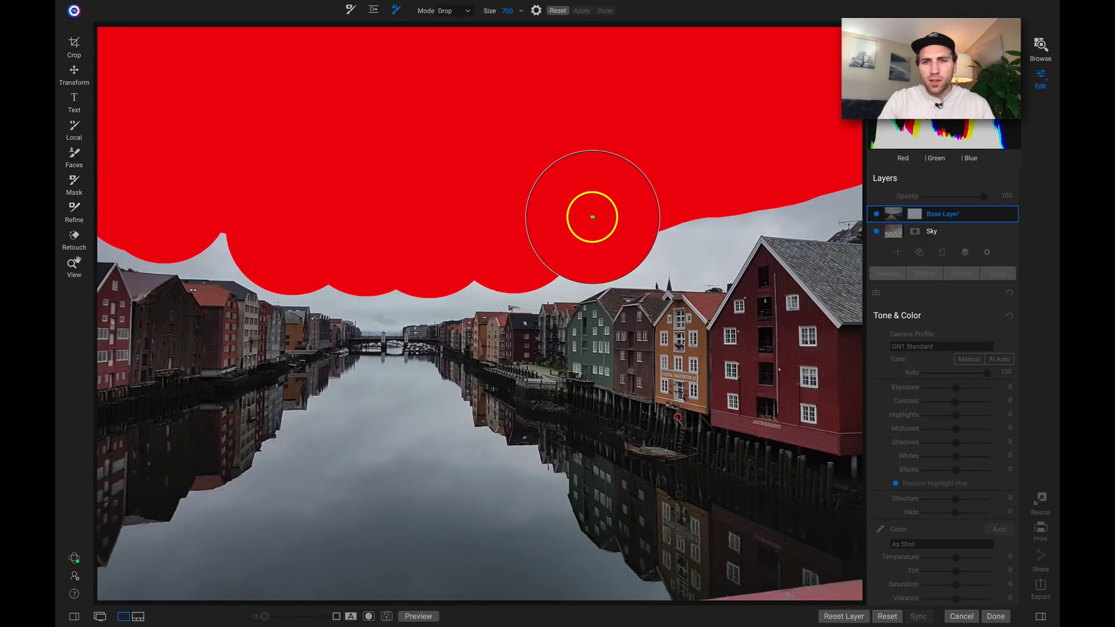
pyautogui.click(672, 186)
pyautogui.click(733, 167)
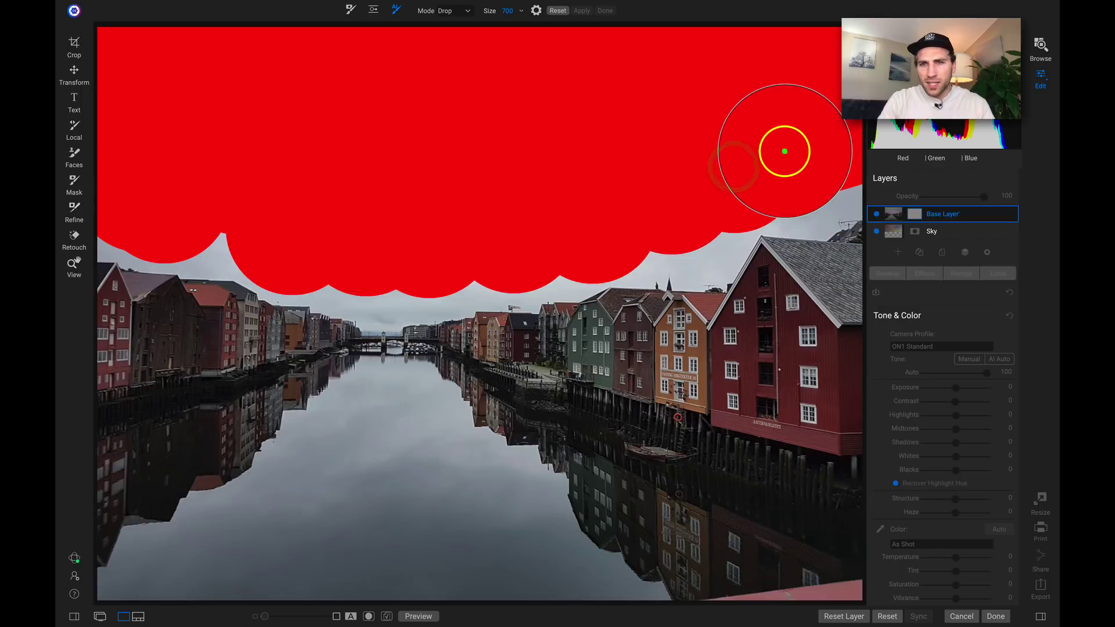
pyautogui.click(809, 149)
# - At brush size 125, add drop clicks along the skyline gaps from left to right
pyautogui.press('[')
pyautogui.press('[')
pyautogui.press('[')
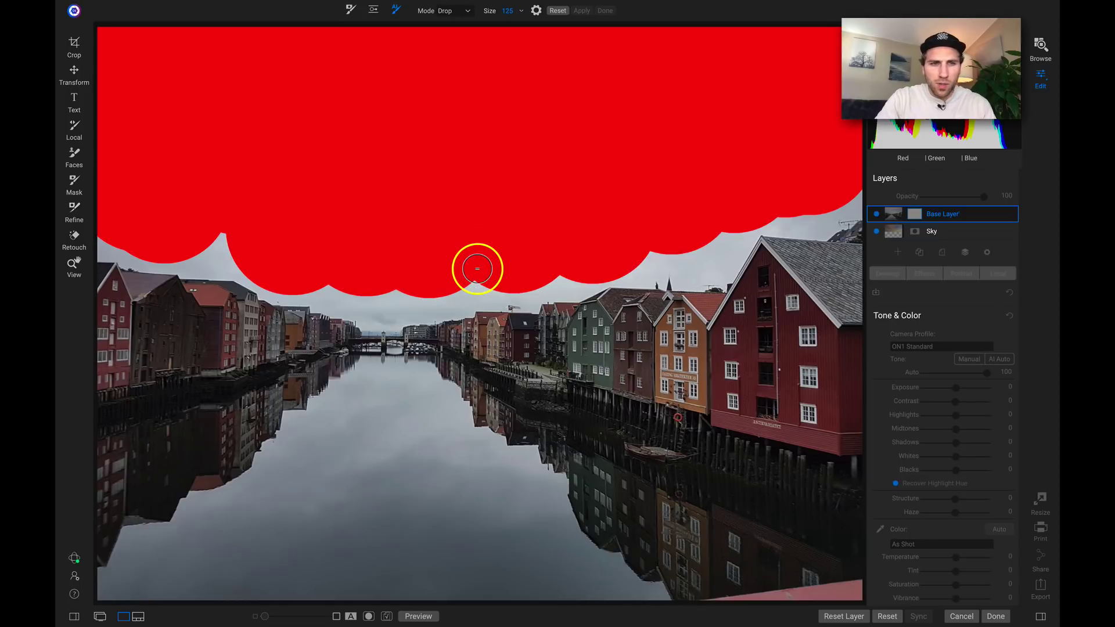
pyautogui.click(205, 256)
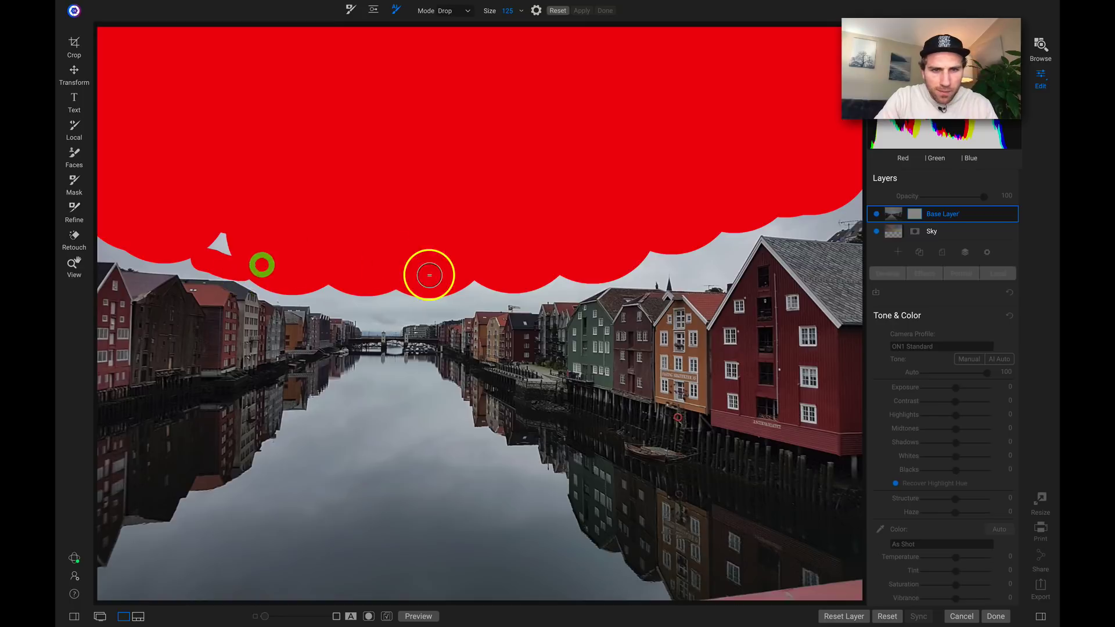
pyautogui.click(392, 312)
pyautogui.click(460, 281)
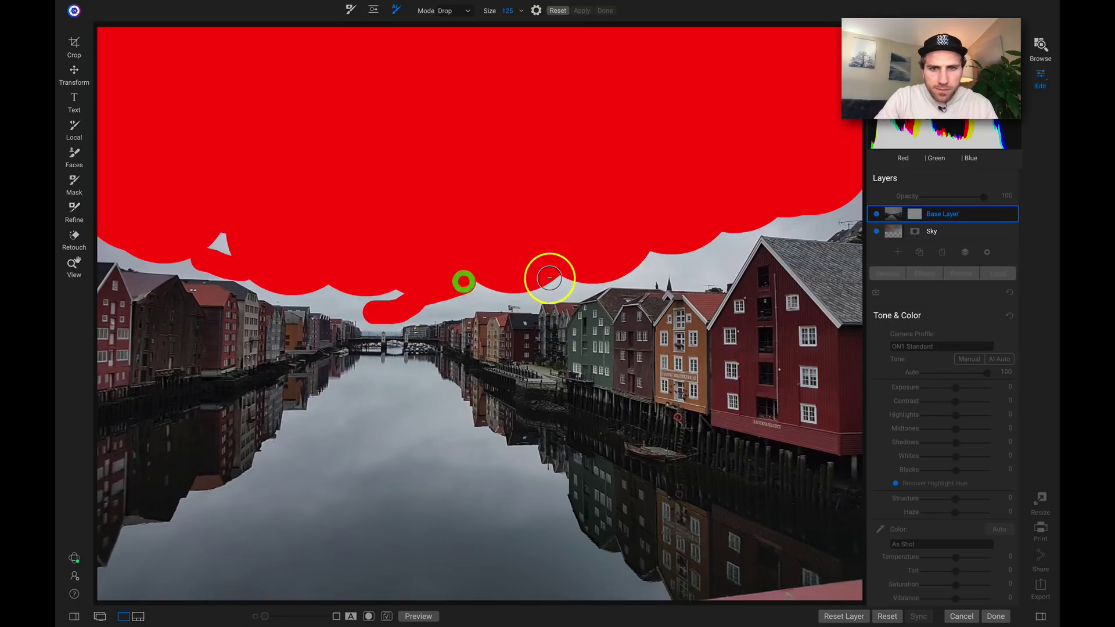
pyautogui.click(557, 278)
pyautogui.click(694, 270)
pyautogui.click(722, 218)
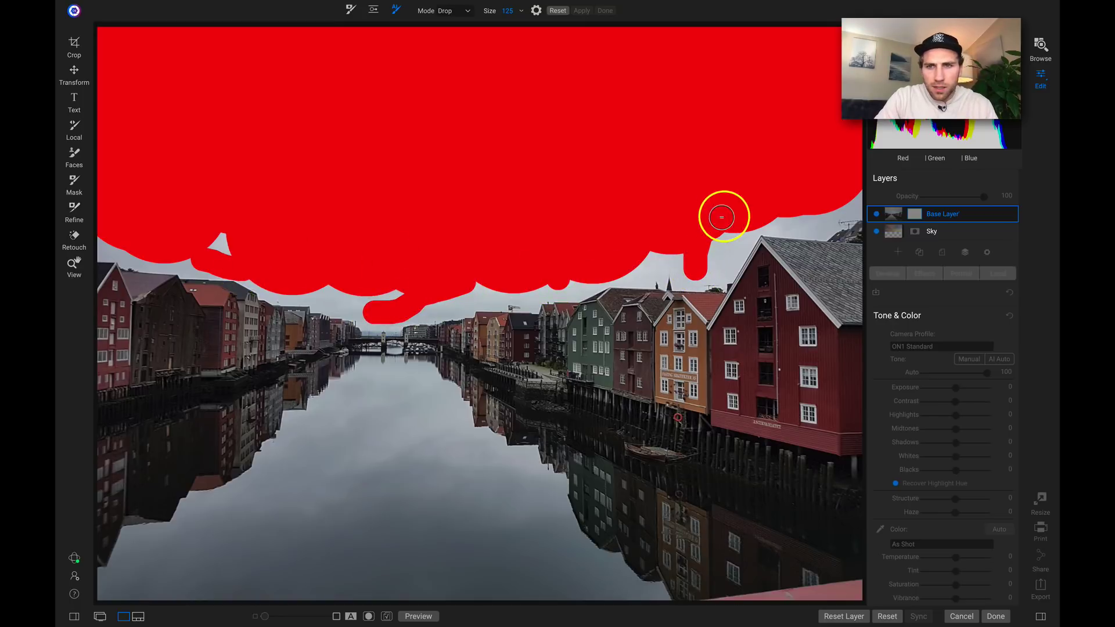
pyautogui.click(804, 220)
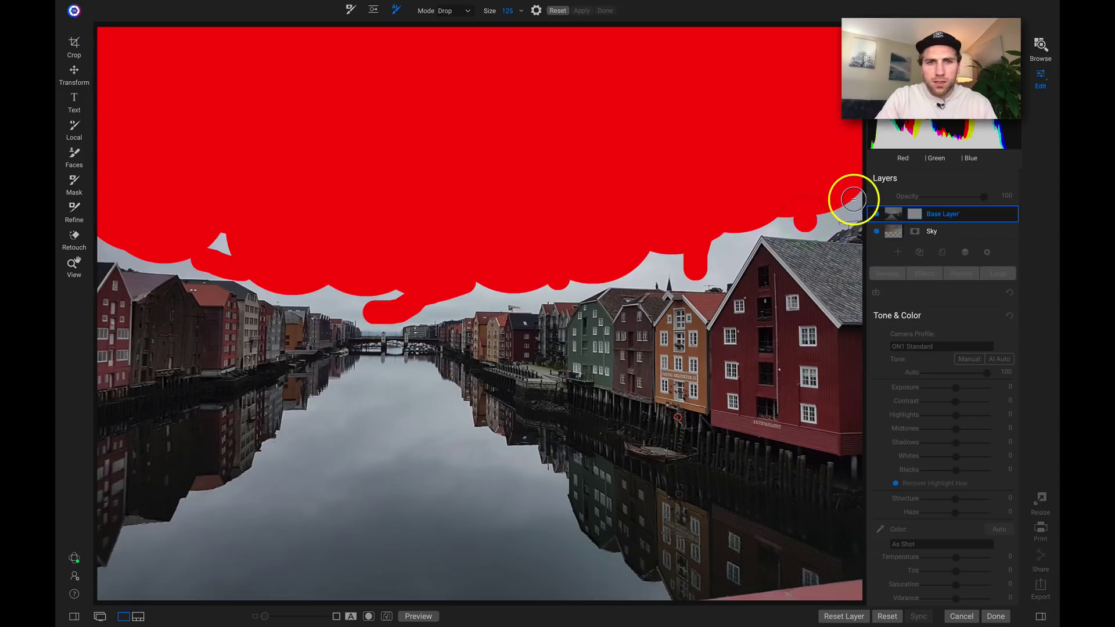
pyautogui.click(850, 200)
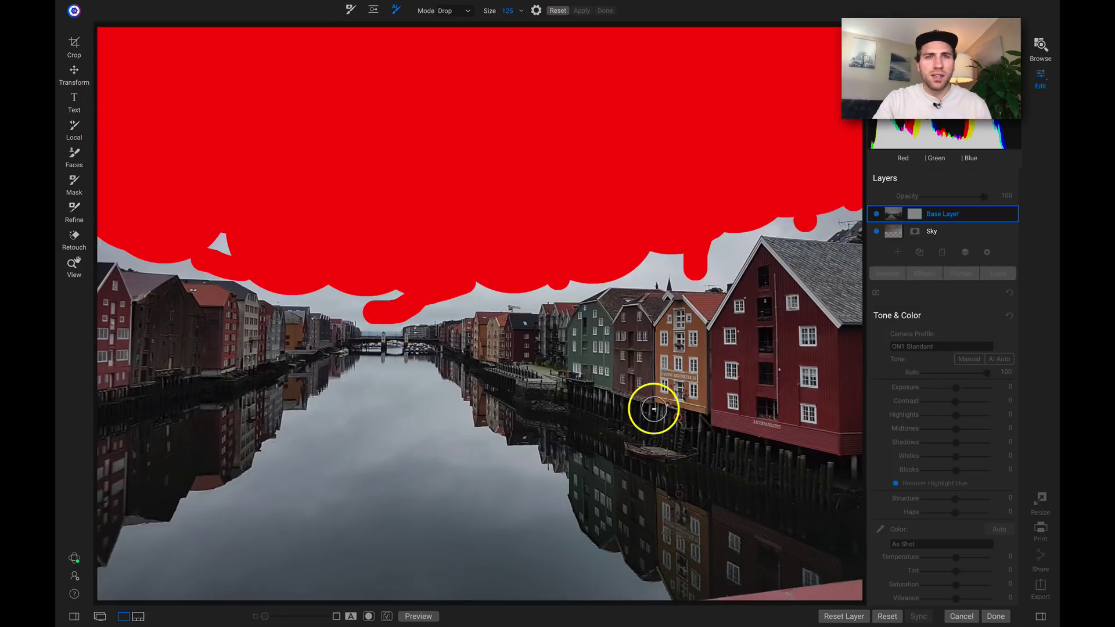
# - Set the brush to Keep at size 1100 and paint the canal and lower image
pyautogui.click(465, 11)
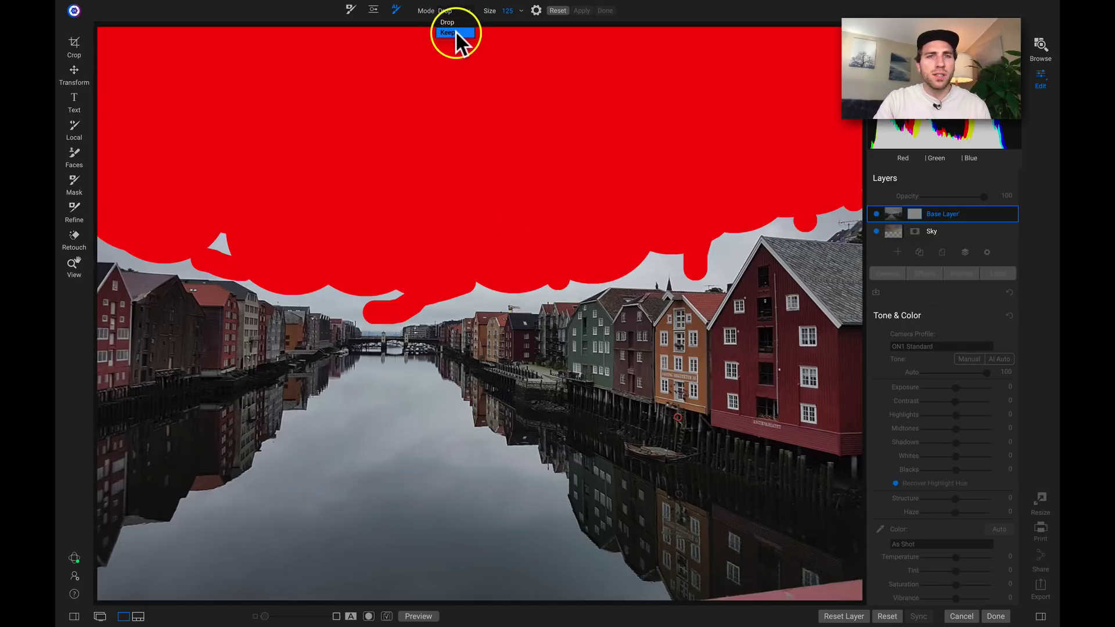
pyautogui.click(455, 32)
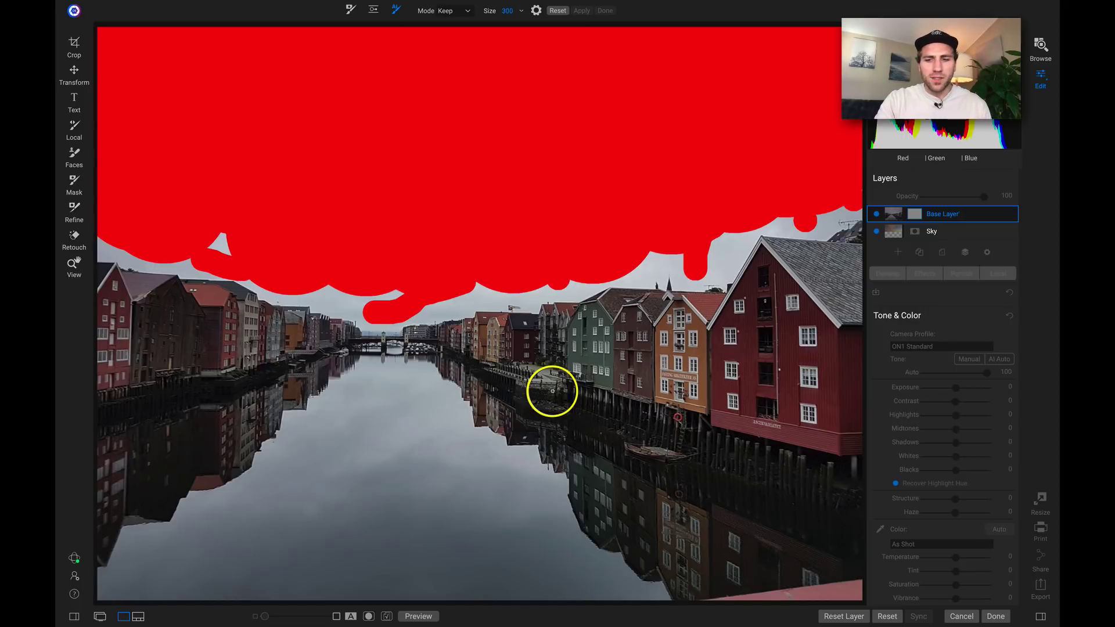
pyautogui.press(']')
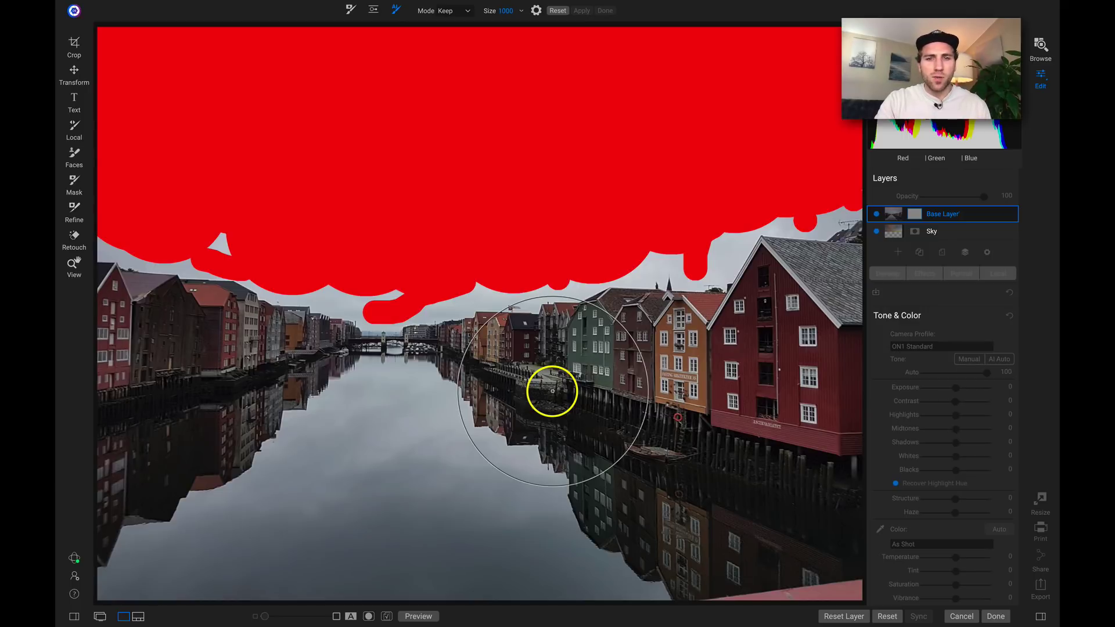
pyautogui.press(']')
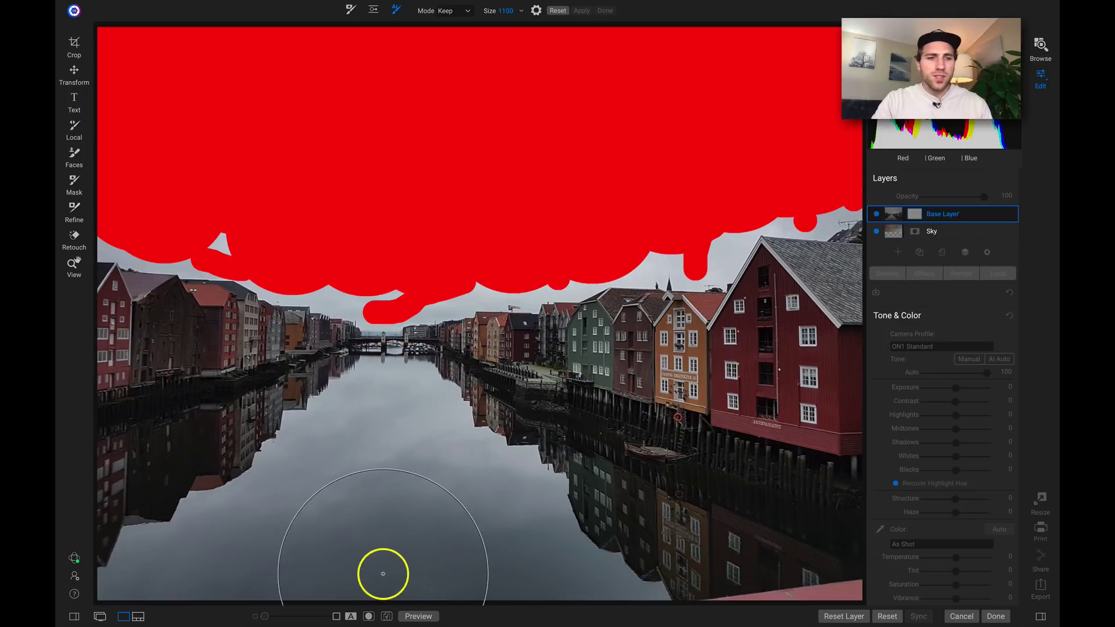
pyautogui.moveTo(192, 510)
pyautogui.mouseDown()
pyautogui.moveTo(736, 491)
pyautogui.moveTo(819, 502)
pyautogui.moveTo(592, 565)
pyautogui.moveTo(216, 577)
pyautogui.moveTo(197, 565)
pyautogui.moveTo(157, 420)
pyautogui.moveTo(174, 411)
pyautogui.moveTo(356, 454)
pyautogui.moveTo(659, 447)
pyautogui.moveTo(755, 439)
pyautogui.moveTo(792, 421)
pyautogui.moveTo(835, 371)
pyautogui.moveTo(838, 397)
pyautogui.moveTo(820, 408)
pyautogui.moveTo(726, 428)
pyautogui.moveTo(663, 416)
pyautogui.moveTo(402, 447)
pyautogui.moveTo(331, 449)
pyautogui.moveTo(242, 420)
pyautogui.moveTo(177, 416)
pyautogui.moveTo(153, 397)
pyautogui.moveTo(401, 451)
pyautogui.moveTo(660, 400)
pyautogui.moveTo(637, 400)
pyautogui.moveTo(771, 397)
pyautogui.moveTo(823, 359)
pyautogui.moveTo(743, 398)
pyautogui.moveTo(564, 430)
pyautogui.moveTo(555, 420)
pyautogui.moveTo(525, 440)
pyautogui.moveTo(555, 443)
pyautogui.mouseUp()
# - Shrink the brush to 100 and trace the bridge and rooftop edge as keep areas
pyautogui.press('[')
pyautogui.press('[')
pyautogui.press('[')
pyautogui.press('[')
pyautogui.press('[')
pyautogui.press('[')
pyautogui.press('[')
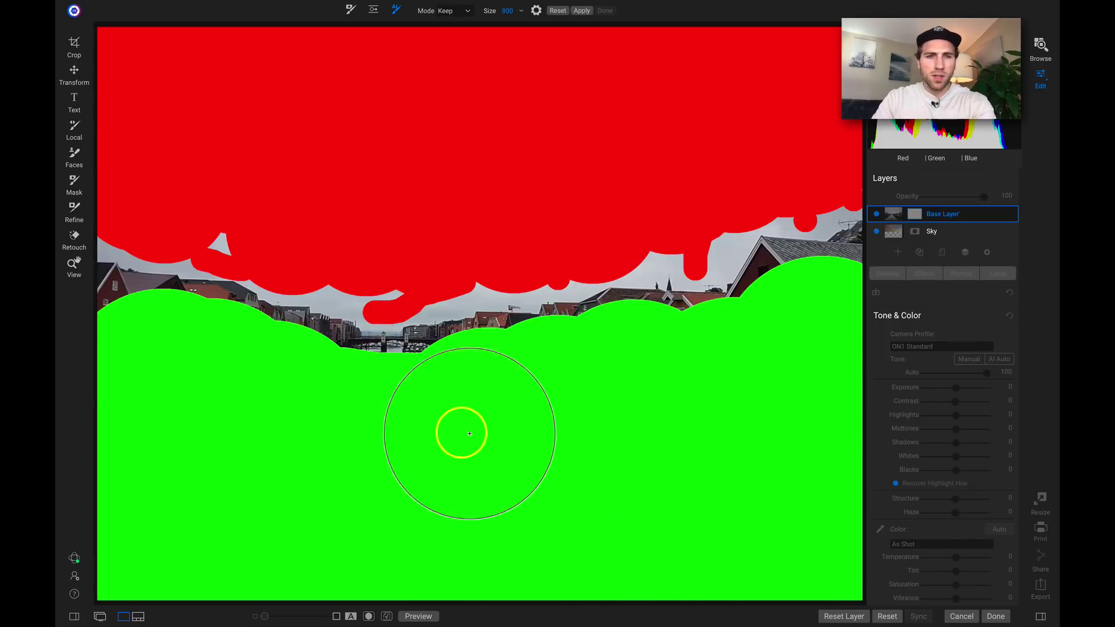
pyautogui.press('[')
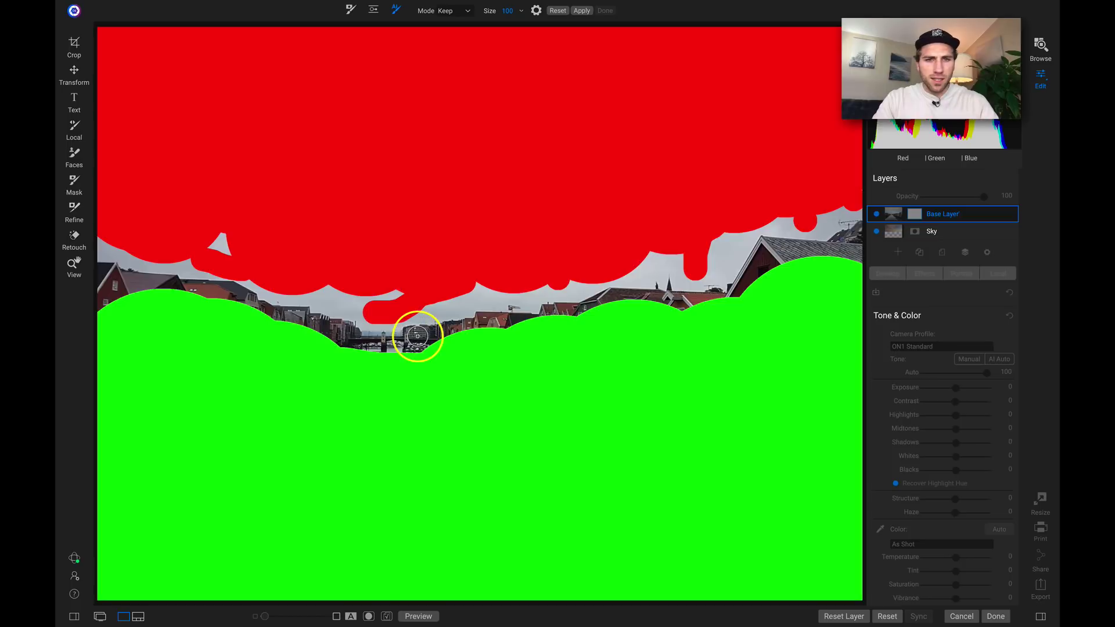
pyautogui.moveTo(414, 337)
pyautogui.mouseDown()
pyautogui.moveTo(506, 326)
pyautogui.moveTo(422, 348)
pyautogui.moveTo(342, 351)
pyautogui.moveTo(345, 332)
pyautogui.moveTo(284, 327)
pyautogui.moveTo(242, 312)
pyautogui.moveTo(232, 293)
pyautogui.moveTo(115, 282)
pyautogui.moveTo(197, 287)
pyautogui.moveTo(303, 325)
pyautogui.mouseUp()
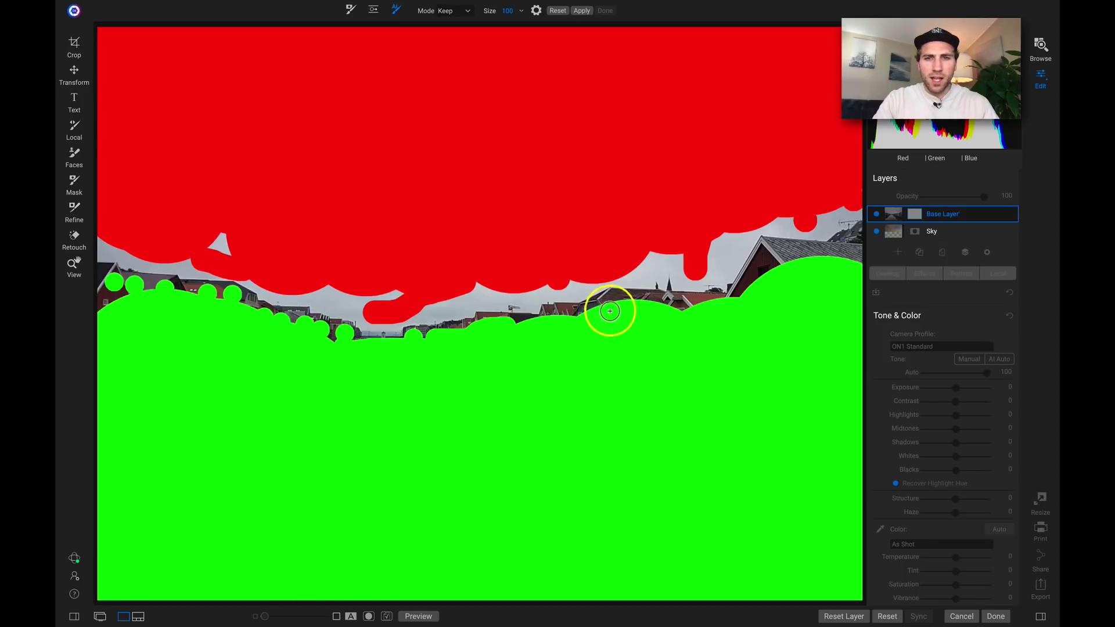
pyautogui.moveTo(610, 311)
pyautogui.mouseDown()
pyautogui.moveTo(696, 304)
pyautogui.moveTo(643, 306)
pyautogui.mouseUp()
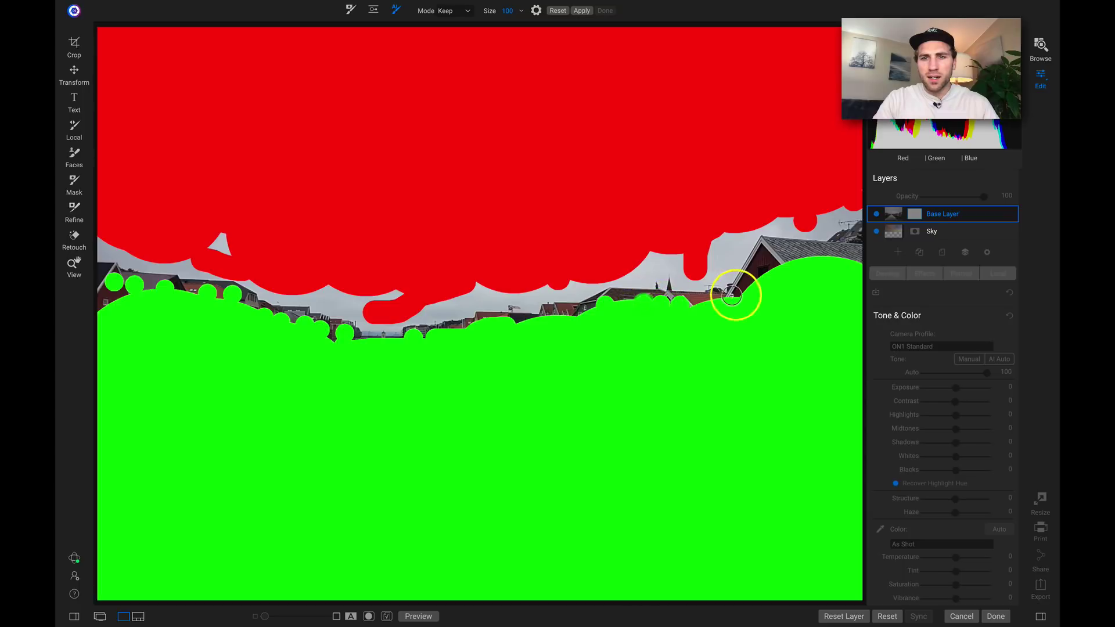
pyautogui.moveTo(753, 283)
pyautogui.mouseDown()
pyautogui.moveTo(771, 249)
pyautogui.moveTo(859, 251)
pyautogui.moveTo(850, 242)
pyautogui.moveTo(822, 257)
pyautogui.moveTo(783, 255)
pyautogui.moveTo(759, 279)
pyautogui.moveTo(802, 296)
pyautogui.mouseUp()
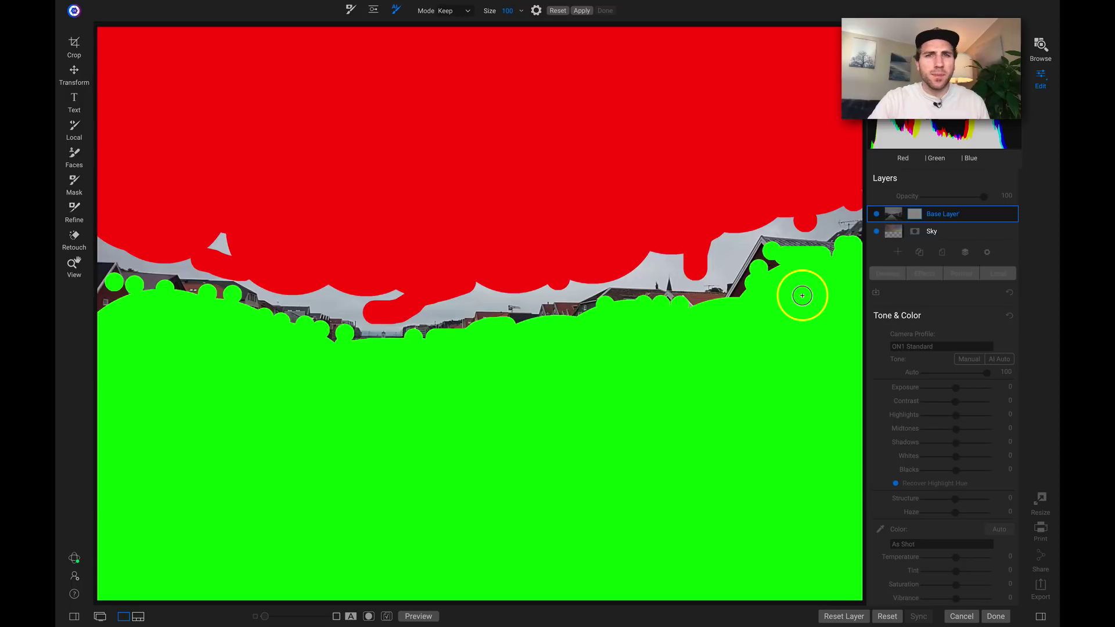
# - Apply the refinement, touch up the skyline, apply again and click Done to finish the sky mask
pyautogui.click(582, 10)
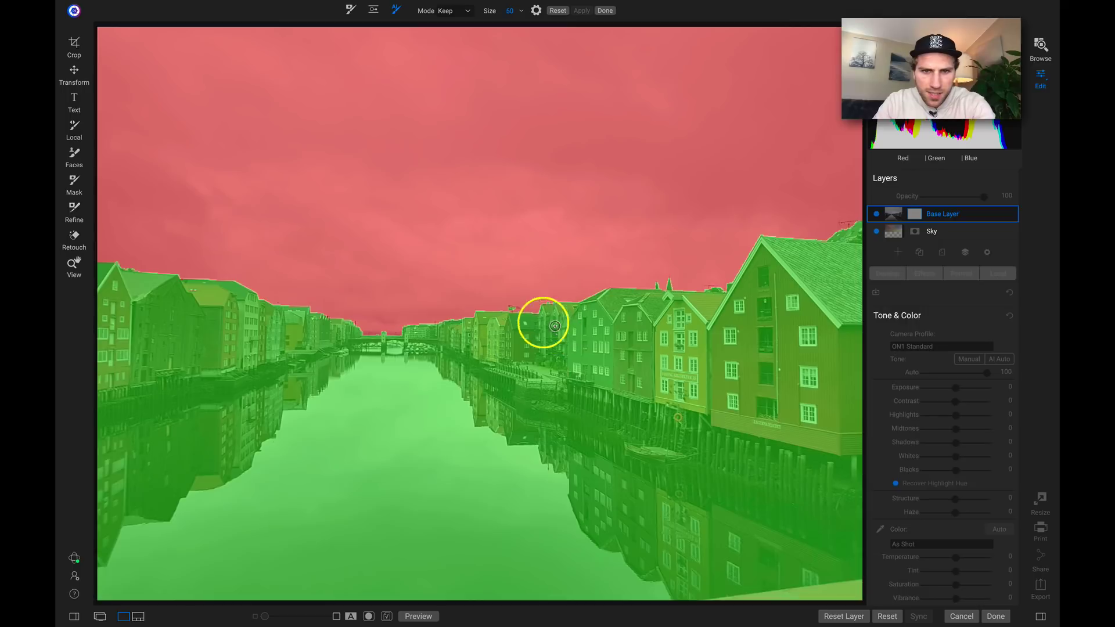
pyautogui.click(512, 308)
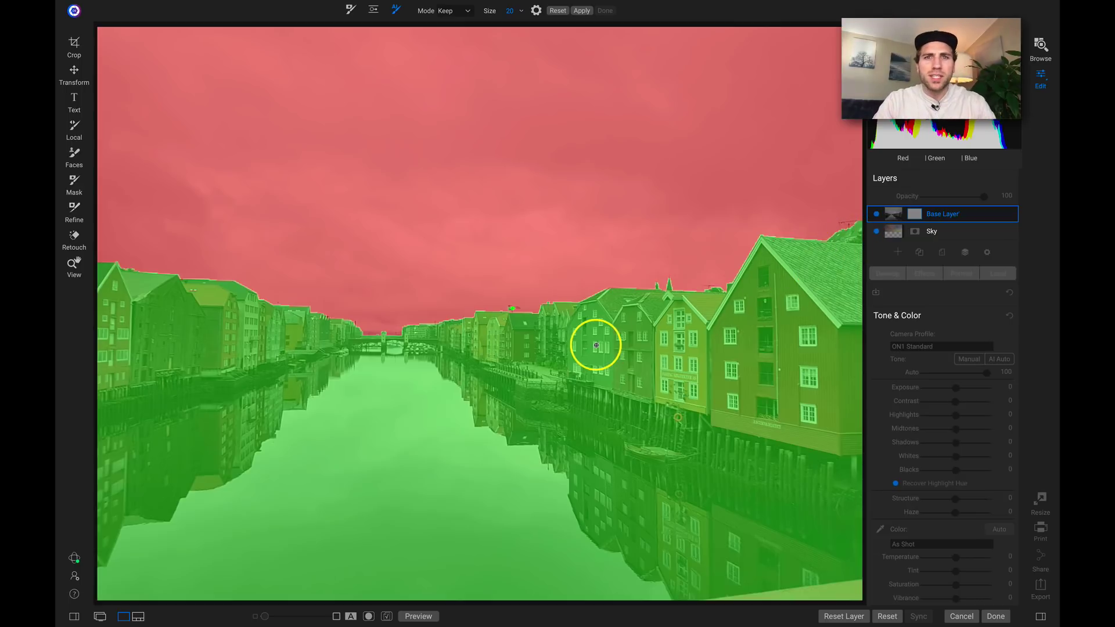
pyautogui.click(580, 11)
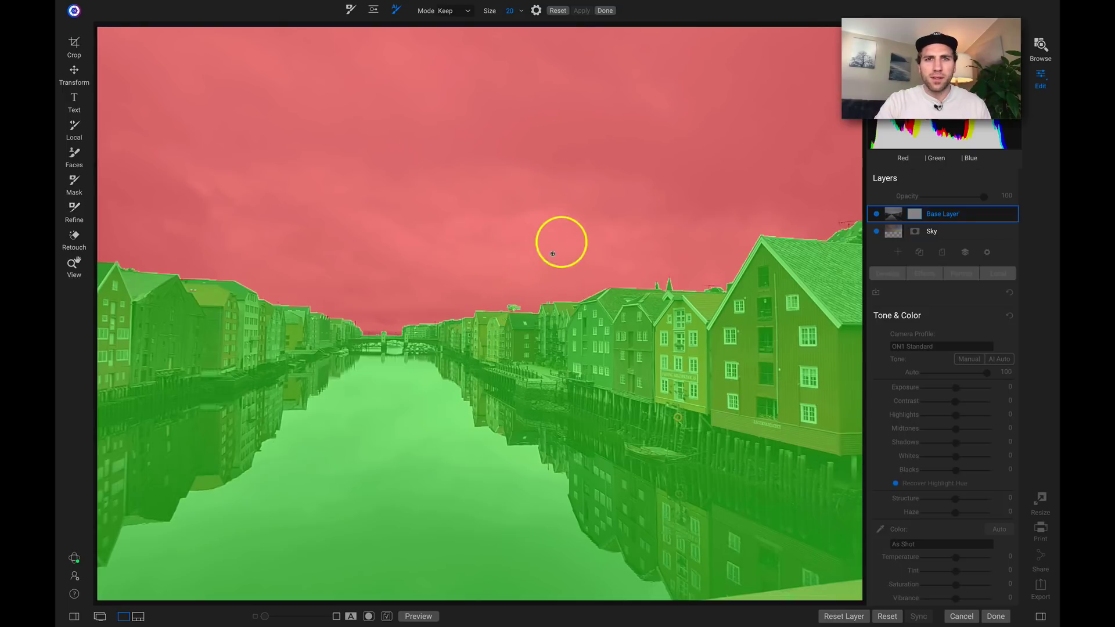
pyautogui.click(604, 11)
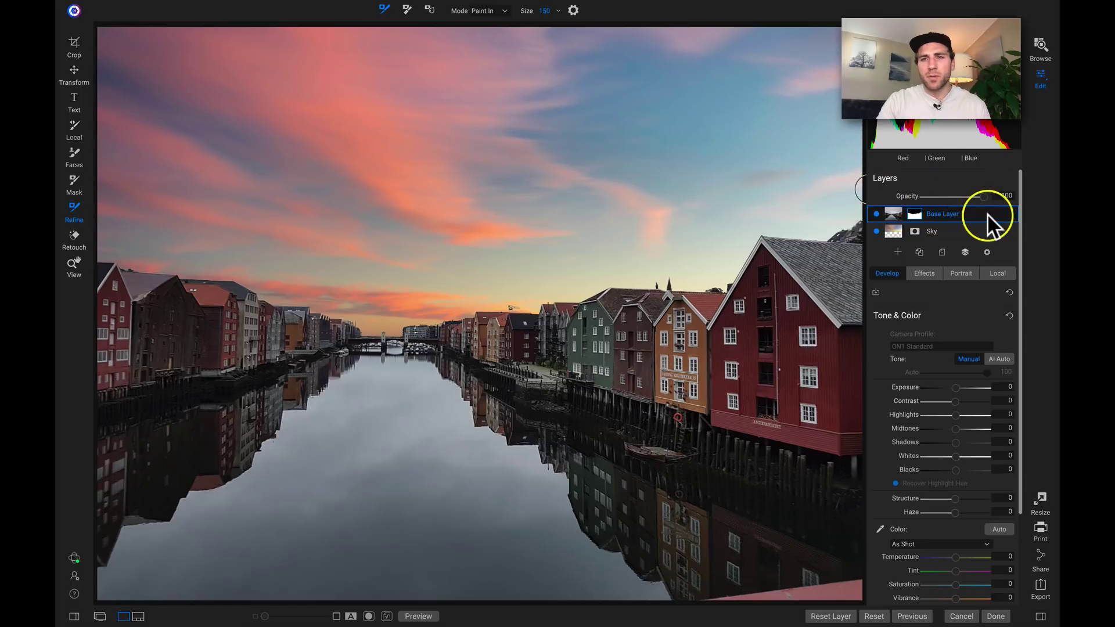
# - Select the Sky layer and set its Exposure to 0.6 in Tone & Color
pyautogui.click(946, 230)
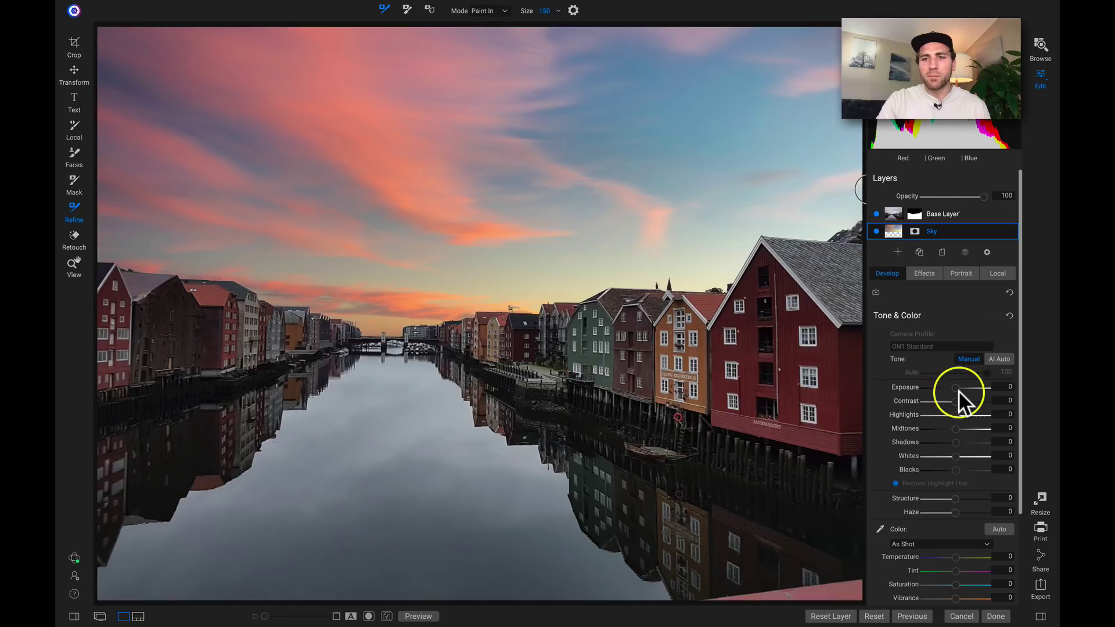
pyautogui.moveTo(956, 388); pyautogui.dragTo(956, 388)
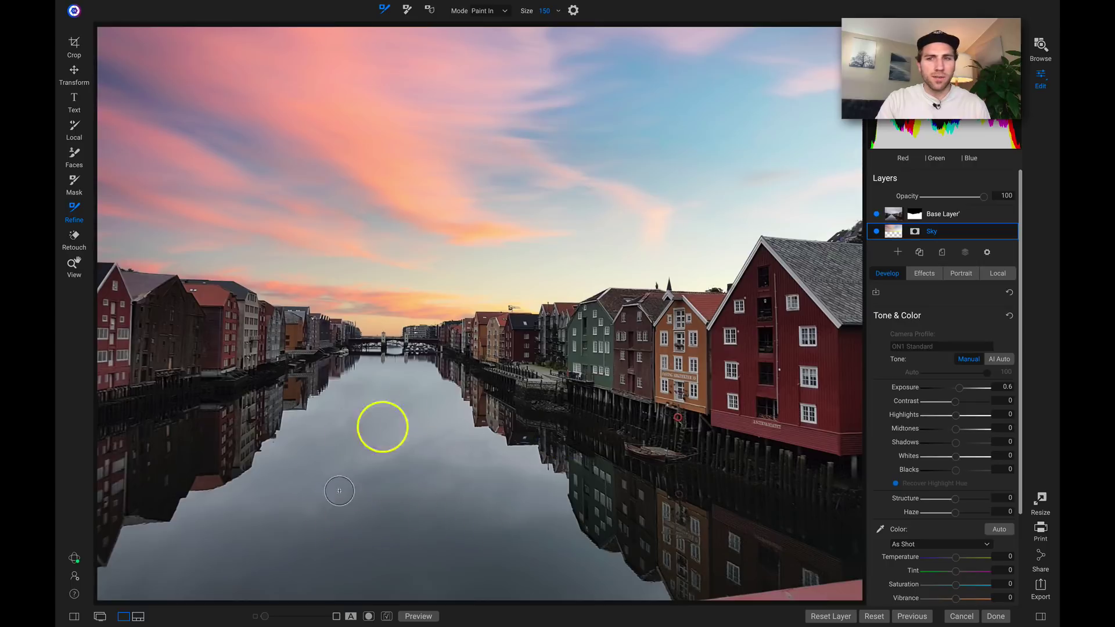
# - Duplicate the Sky layer, rename the copy 'Reflection', and reset its adjustments to 0
pyautogui.rightClick(959, 233)
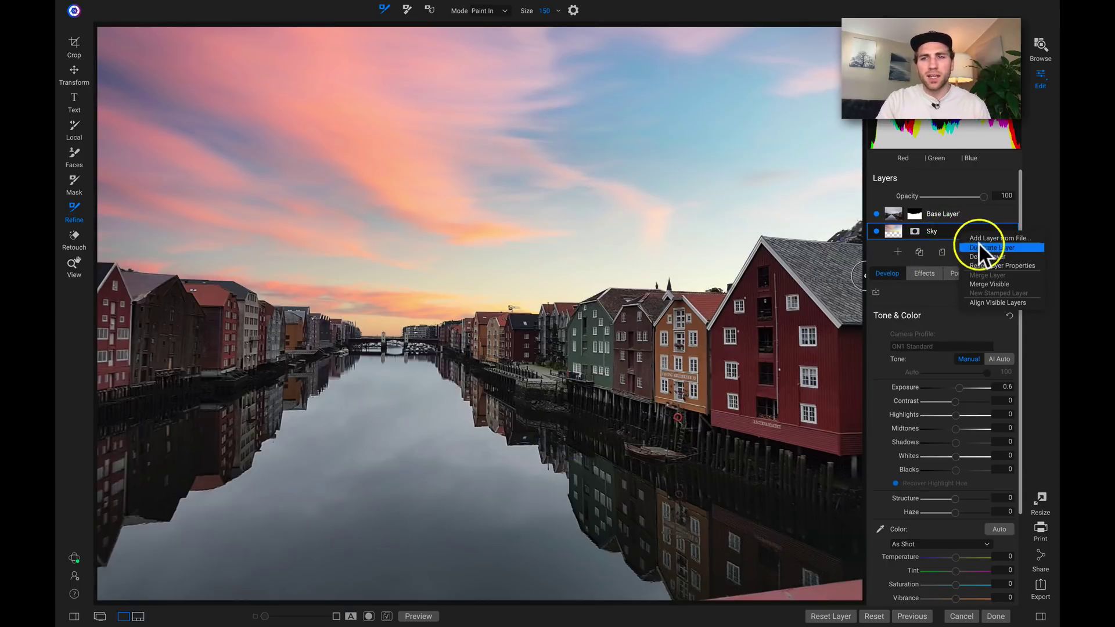
pyautogui.click(991, 248)
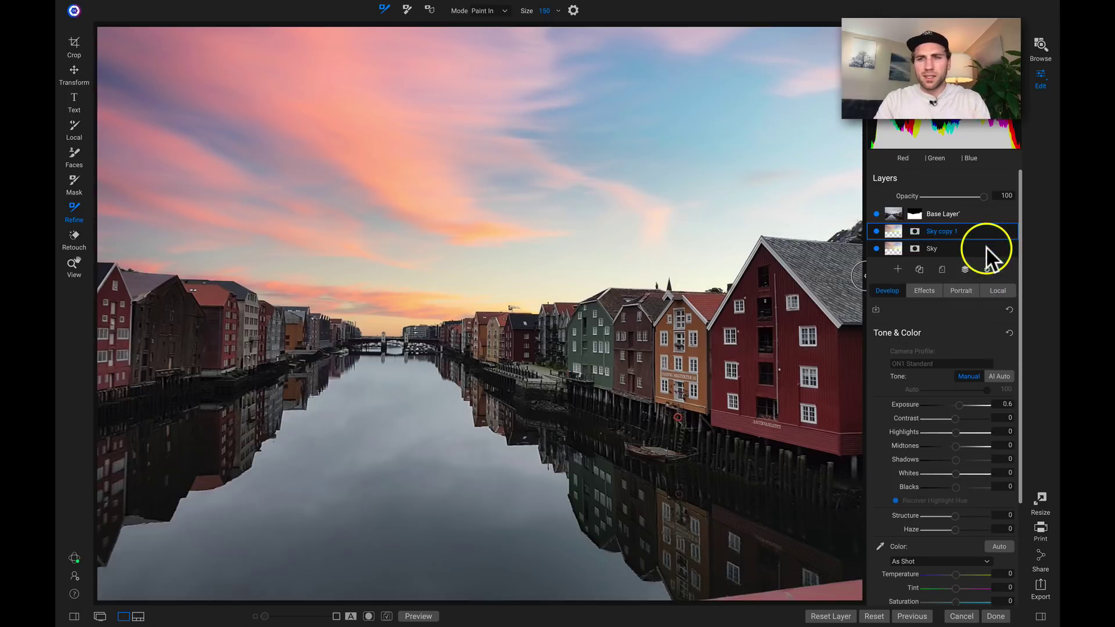
pyautogui.doubleClick(944, 231)
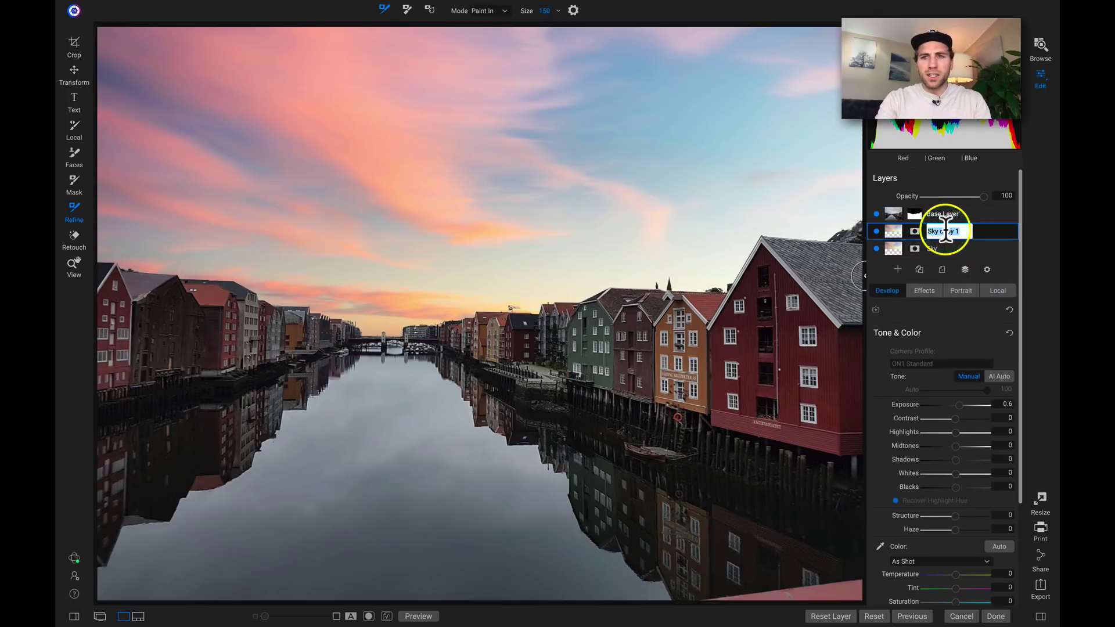
pyautogui.write('R')
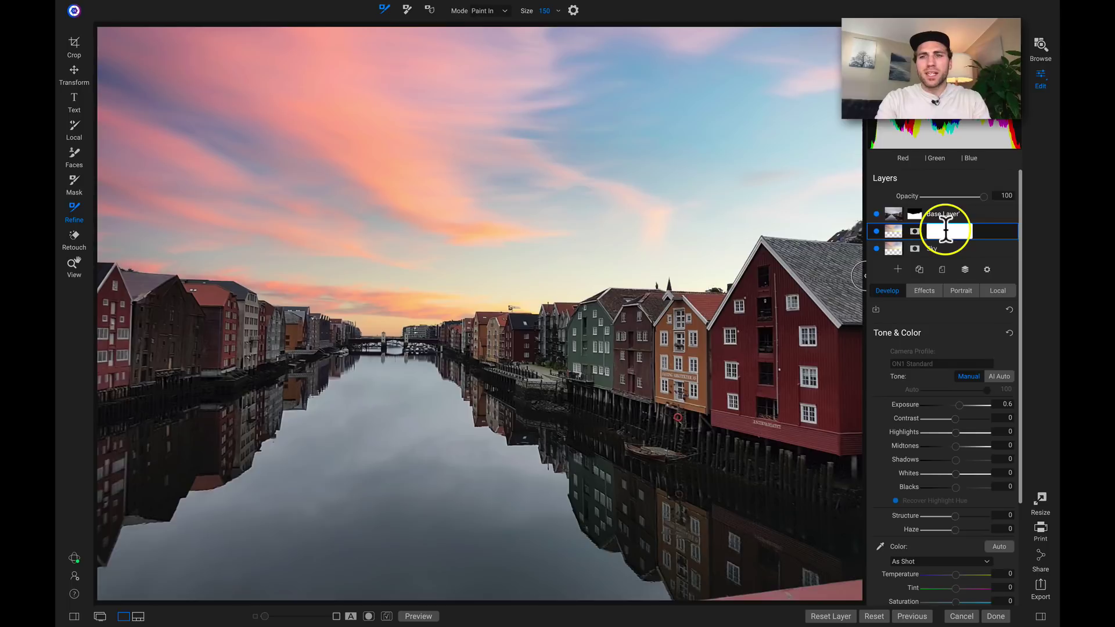
pyautogui.write('Reflection')
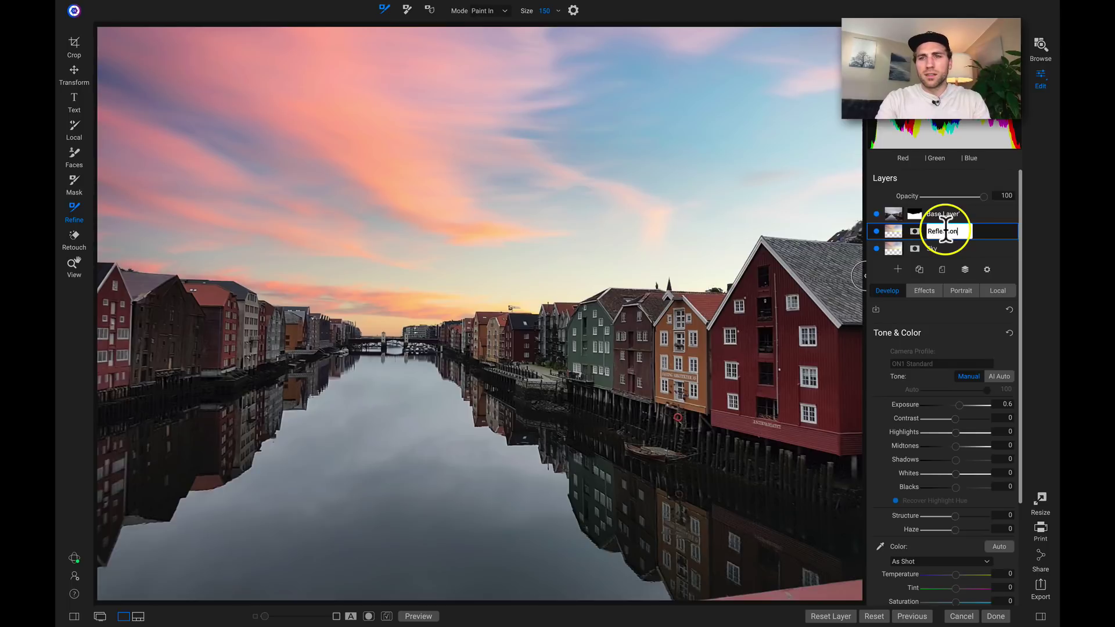
pyautogui.press('Return')
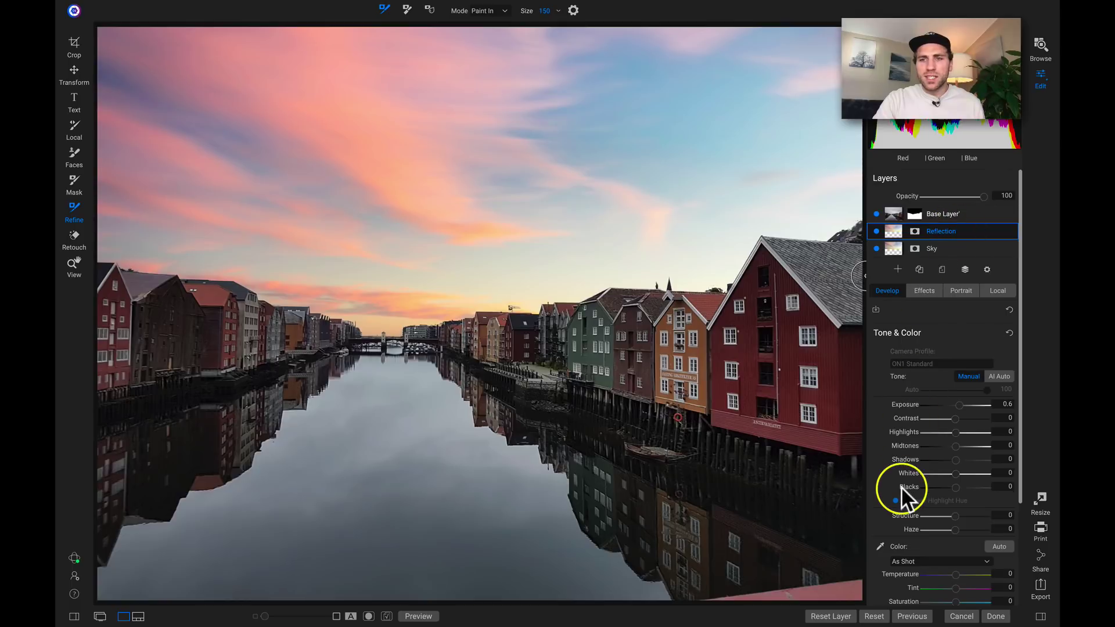
pyautogui.click(867, 618)
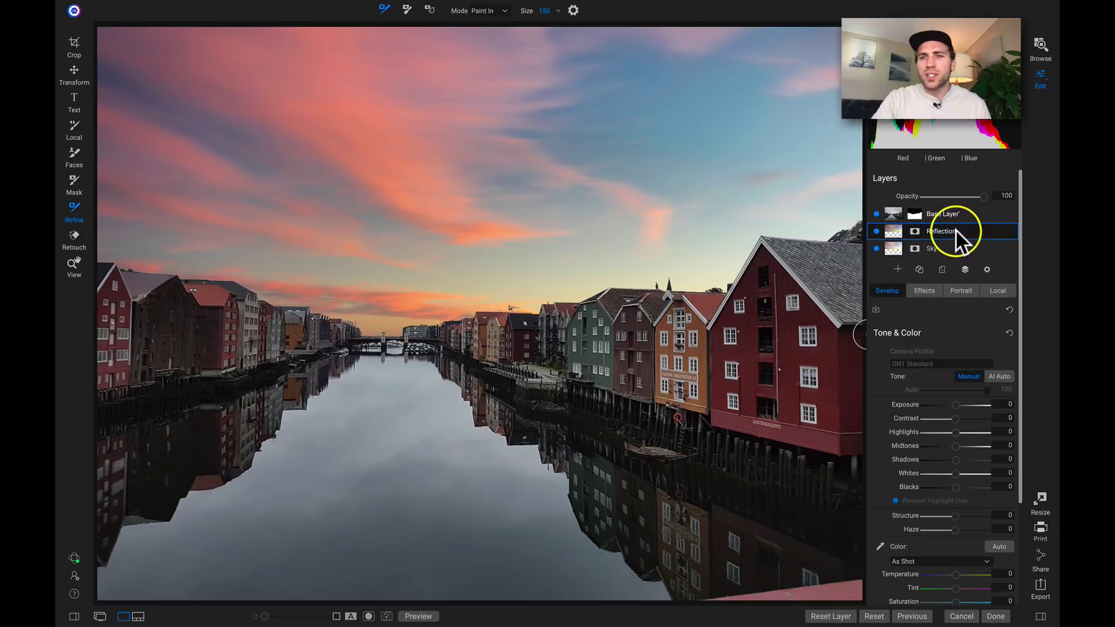
# - Move Reflection above Base Layer, flip it vertically, and drag it below the horizon
pyautogui.moveTo(955, 223); pyautogui.dragTo(952, 211)
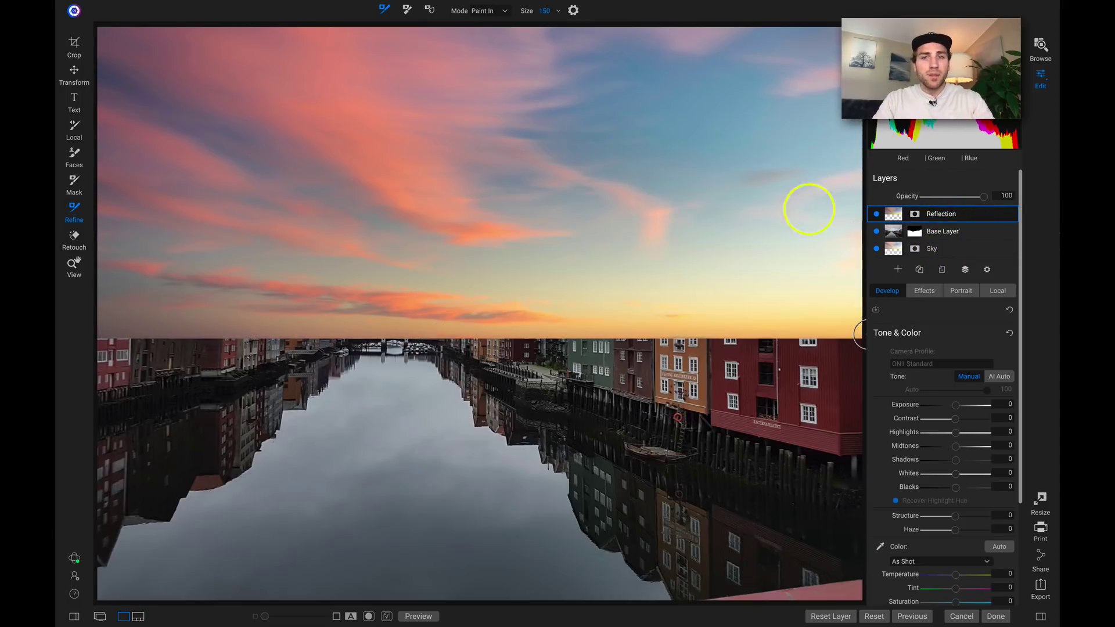
pyautogui.press('v')
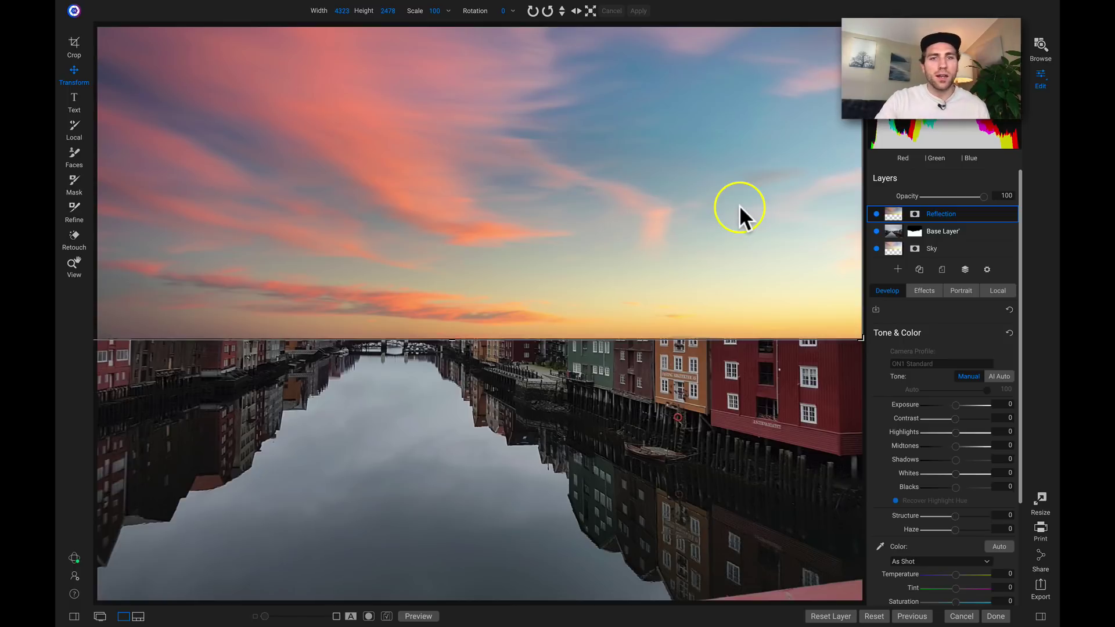
pyautogui.click(562, 13)
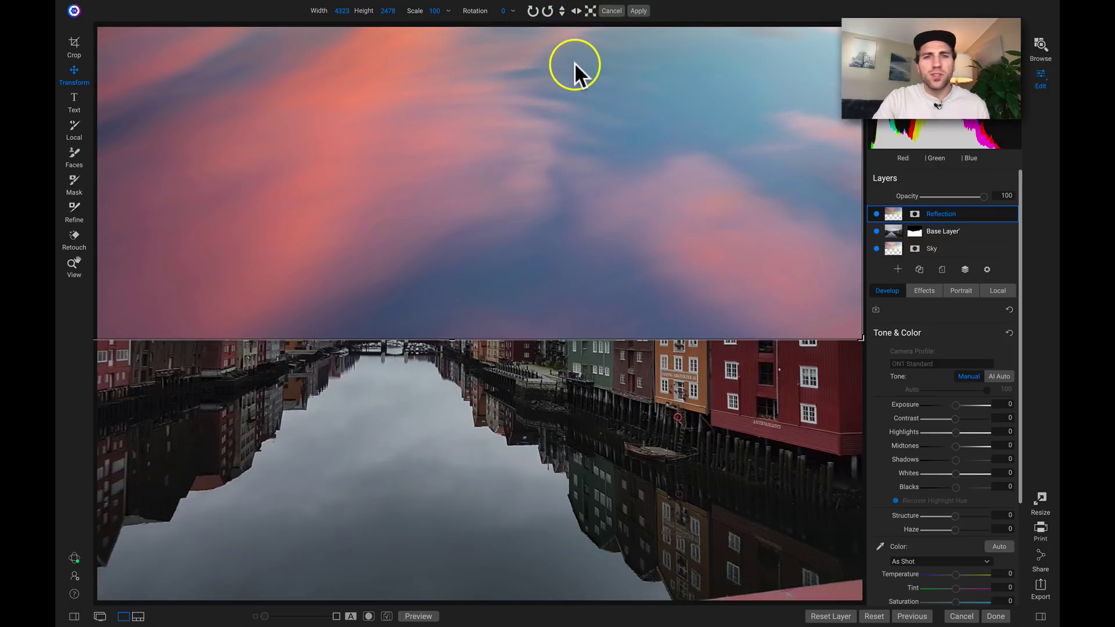
pyautogui.moveTo(573, 61); pyautogui.dragTo(552, 321)
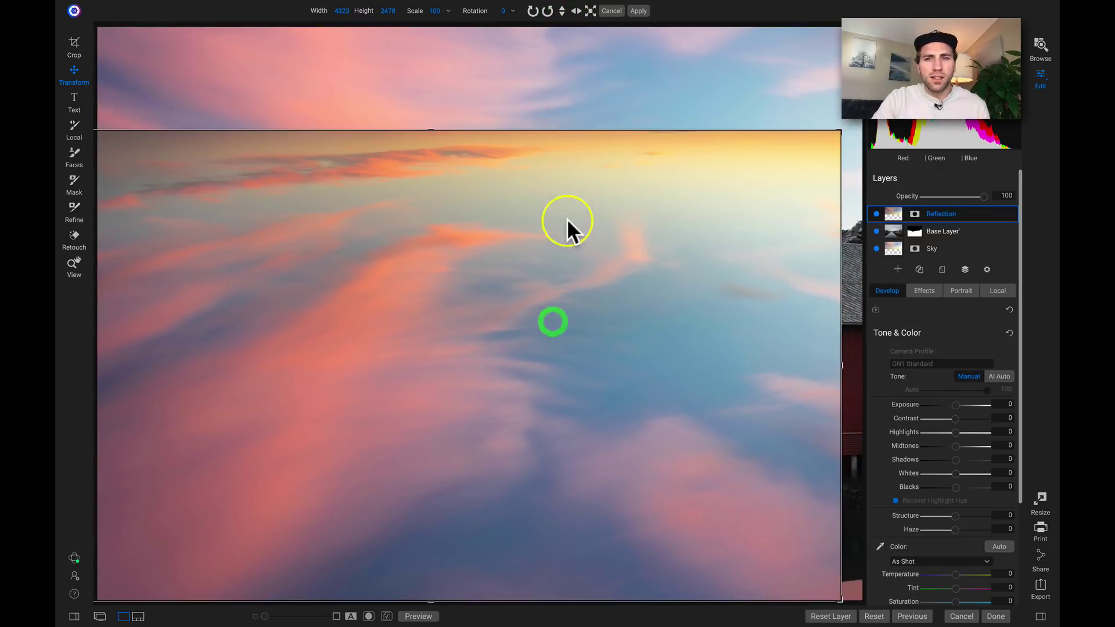
pyautogui.moveTo(567, 218); pyautogui.dragTo(537, 410)
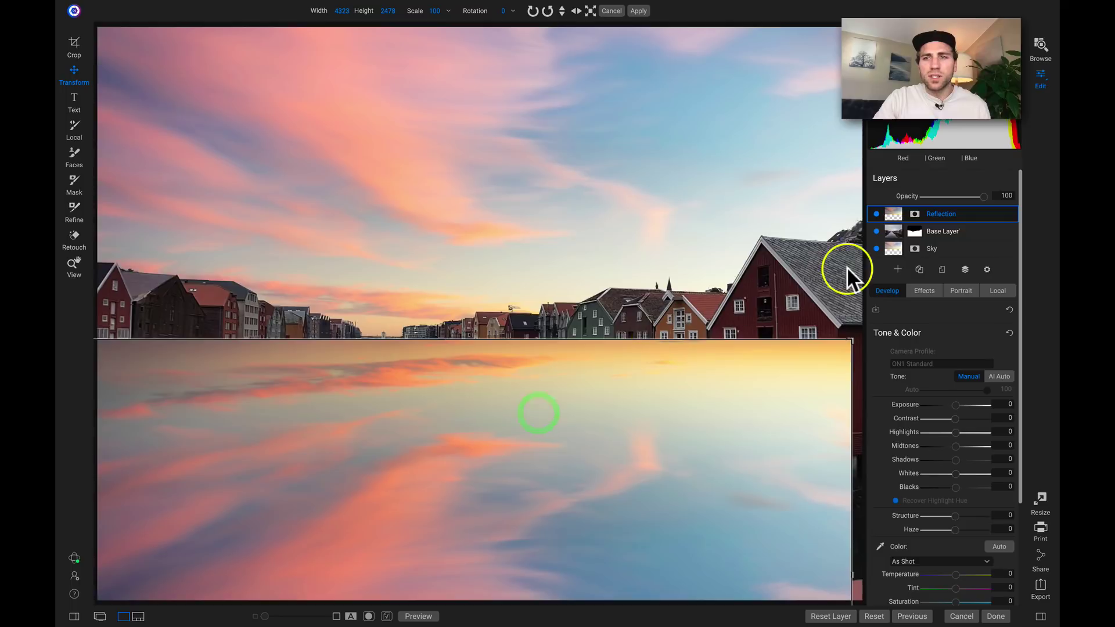
# - Align the reflection to the horizon at 62 opacity, then restore opacity to 100
pyautogui.moveTo(981, 195); pyautogui.dragTo(960, 196)
pyautogui.moveTo(556, 466); pyautogui.dragTo(545, 471)
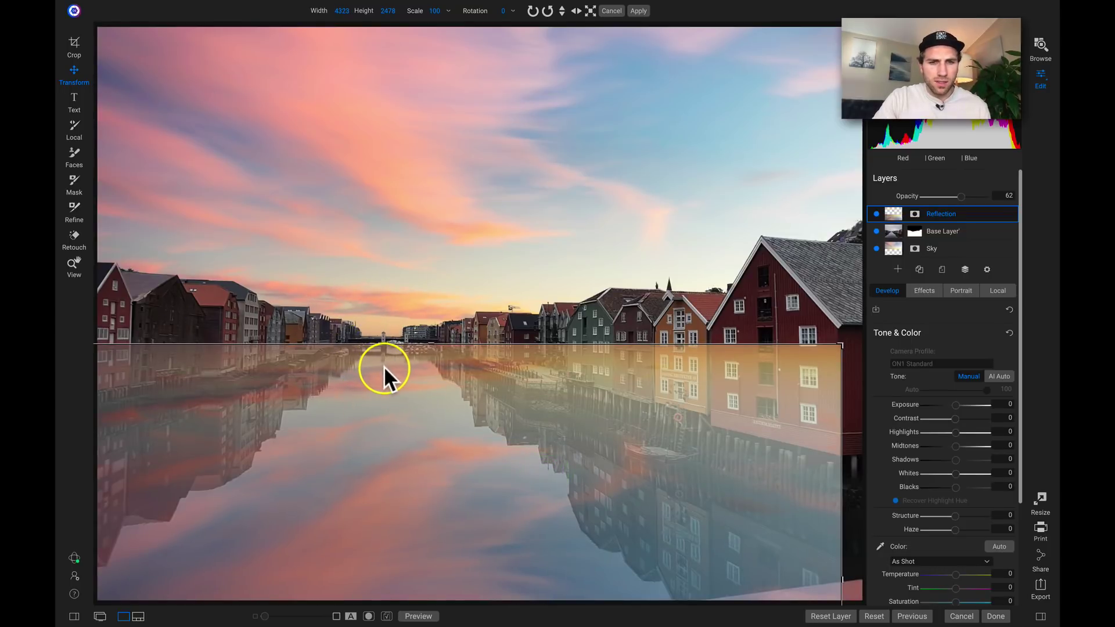
pyautogui.moveTo(385, 365); pyautogui.dragTo(389, 364)
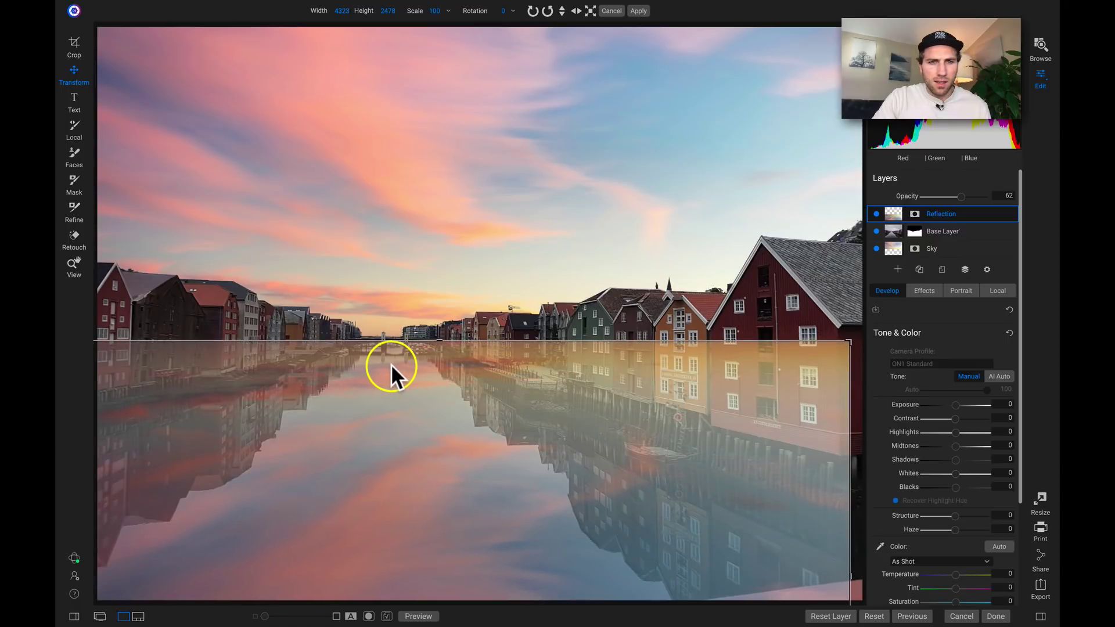
pyautogui.moveTo(392, 364); pyautogui.dragTo(379, 364)
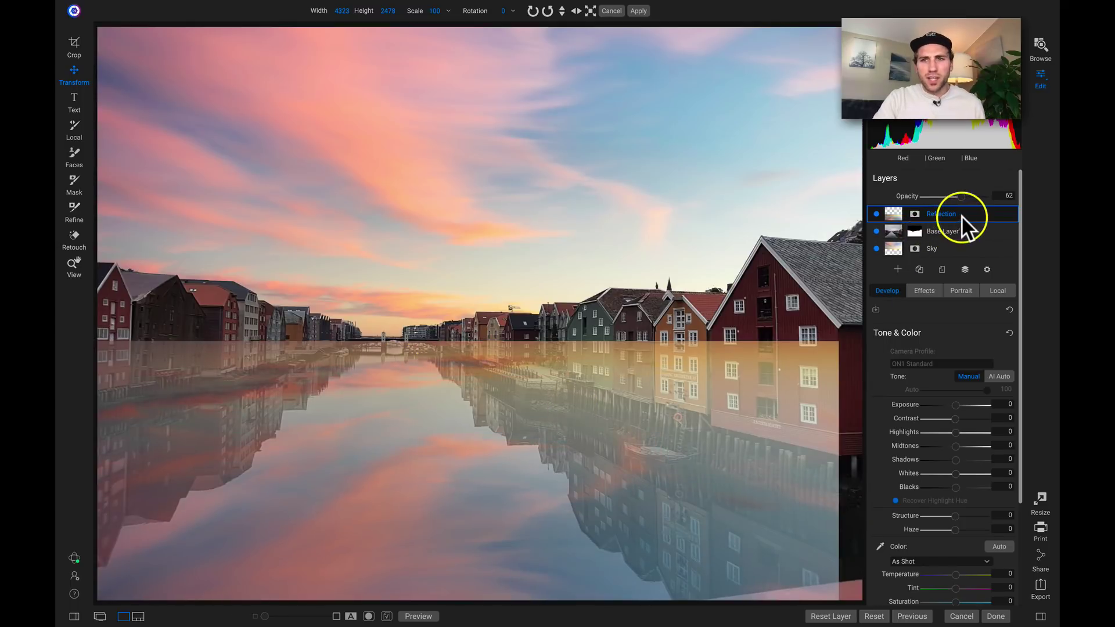
pyautogui.moveTo(963, 198); pyautogui.dragTo(1015, 193)
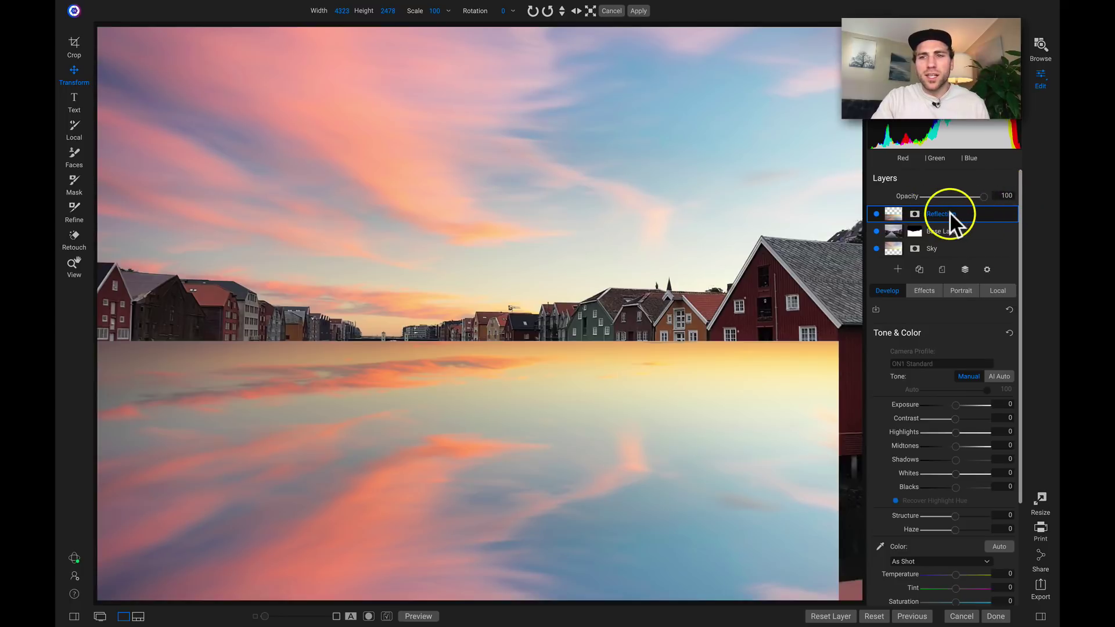
# - Set the Reflection layer's blending mode to Overlay and switch to the mask brush
pyautogui.click(986, 270)
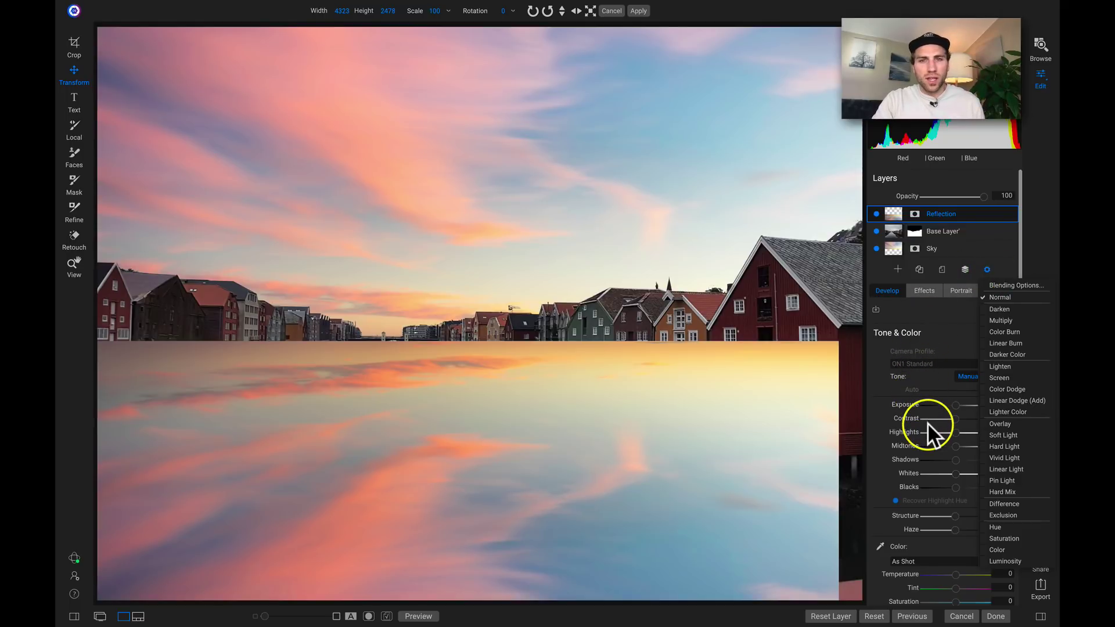
pyautogui.click(998, 423)
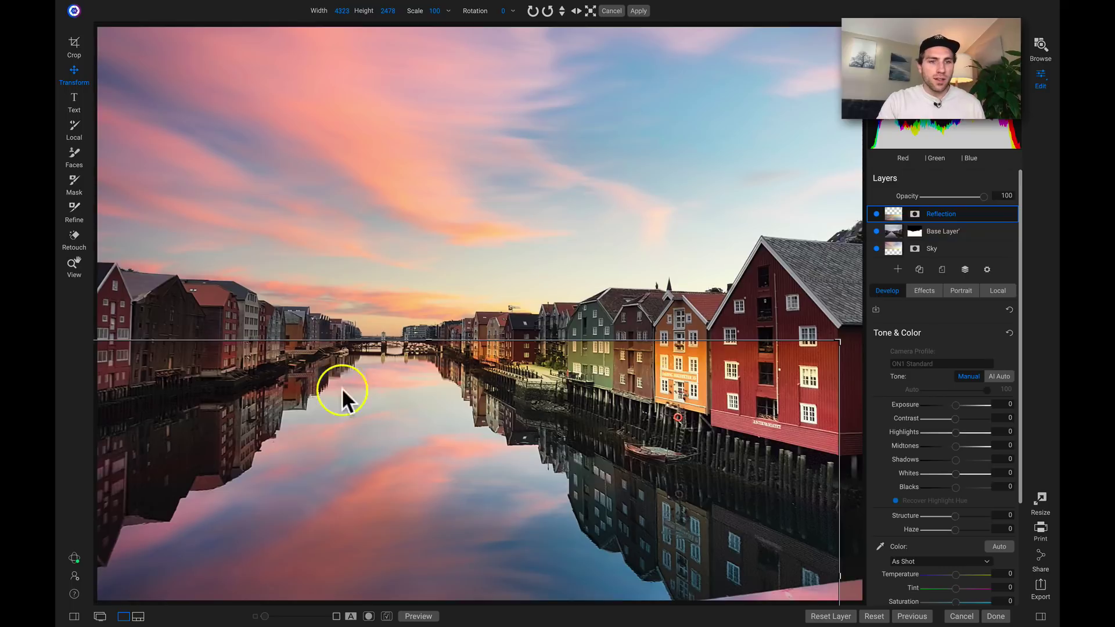
pyautogui.press('z')
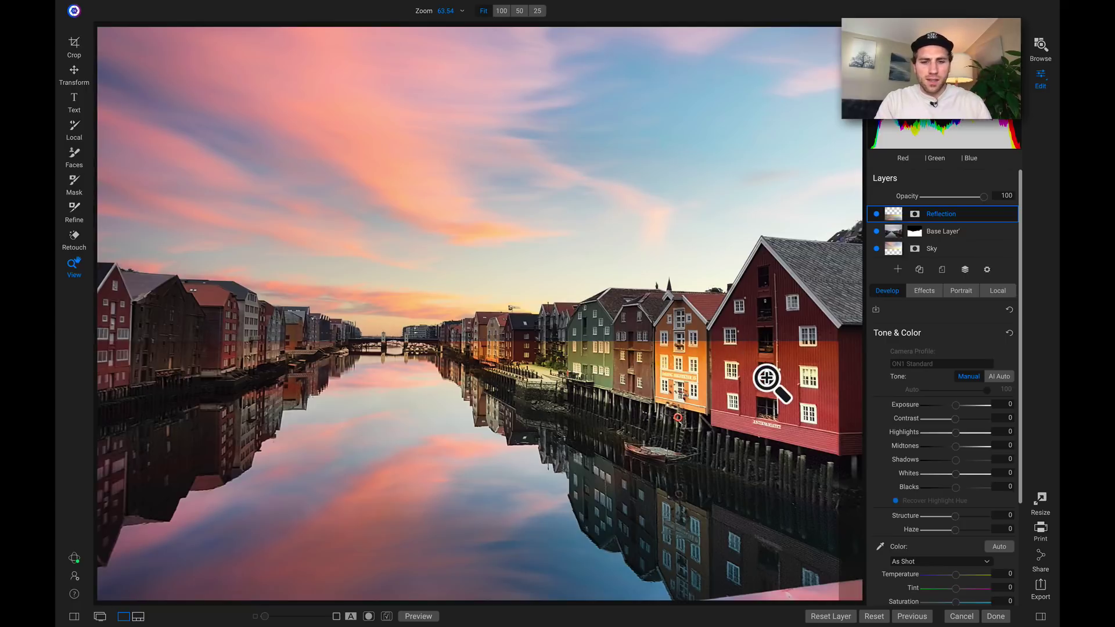
pyautogui.press('b')
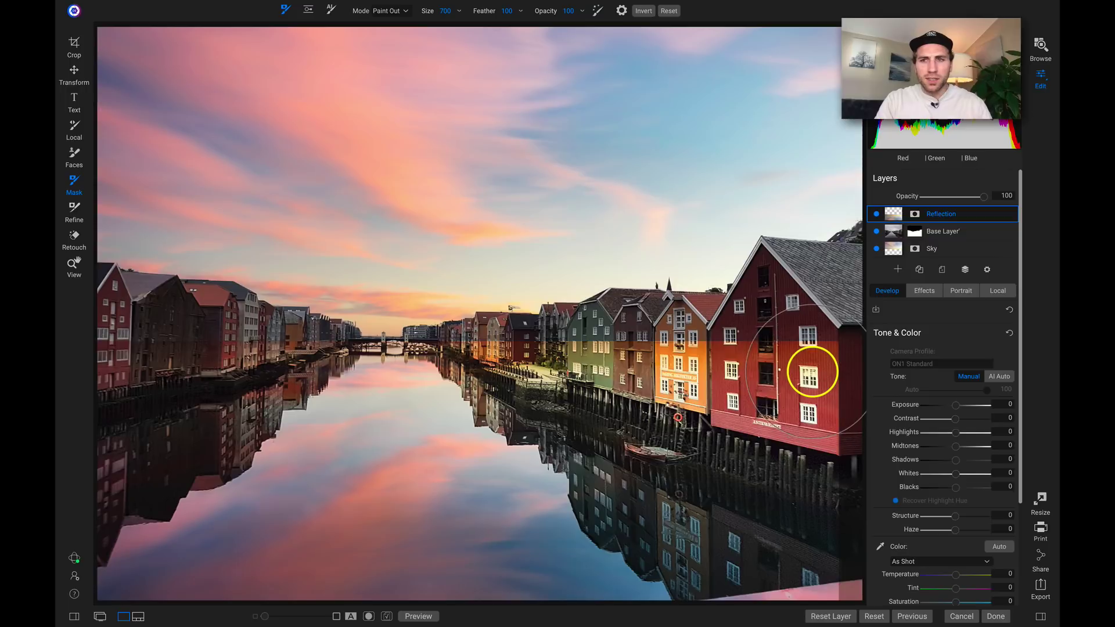
# - Paint out the Reflection mask over the right-hand houses, lower right and dock
pyautogui.click(914, 213)
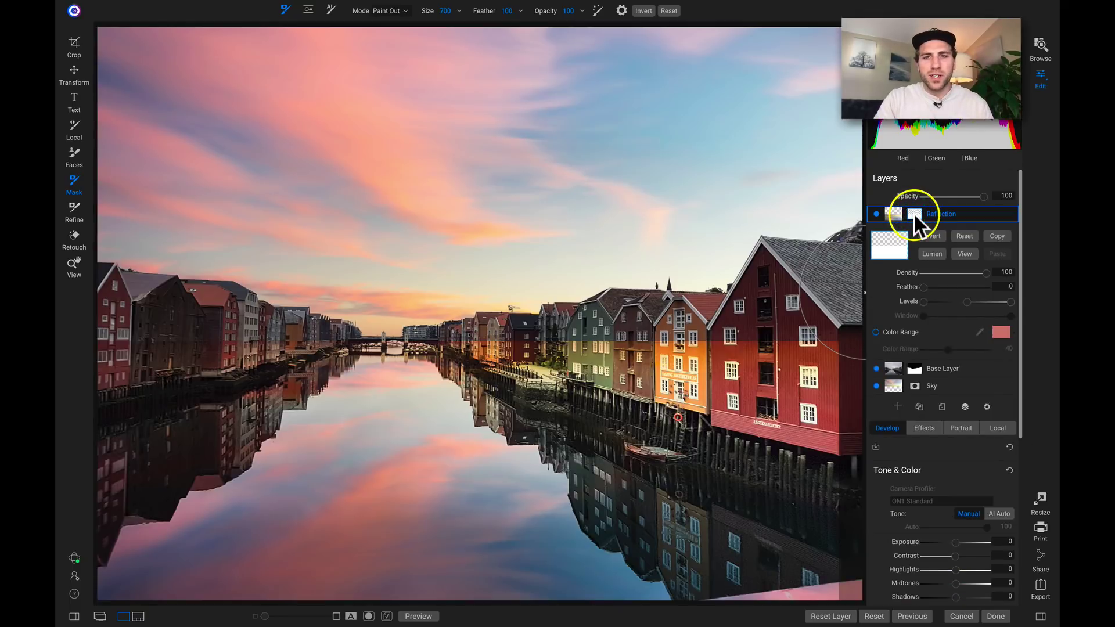
pyautogui.moveTo(791, 303)
pyautogui.mouseDown()
pyautogui.moveTo(768, 369)
pyautogui.moveTo(808, 371)
pyautogui.moveTo(737, 370)
pyautogui.moveTo(824, 391)
pyautogui.moveTo(656, 362)
pyautogui.moveTo(465, 301)
pyautogui.moveTo(756, 369)
pyautogui.moveTo(868, 410)
pyautogui.moveTo(875, 456)
pyautogui.moveTo(619, 347)
pyautogui.moveTo(743, 393)
pyautogui.mouseUp()
pyautogui.moveTo(864, 542)
pyautogui.mouseDown()
pyautogui.moveTo(845, 568)
pyautogui.moveTo(716, 452)
pyautogui.moveTo(864, 604)
pyautogui.moveTo(778, 572)
pyautogui.moveTo(745, 582)
pyautogui.moveTo(708, 526)
pyautogui.mouseUp()
pyautogui.click(643, 473)
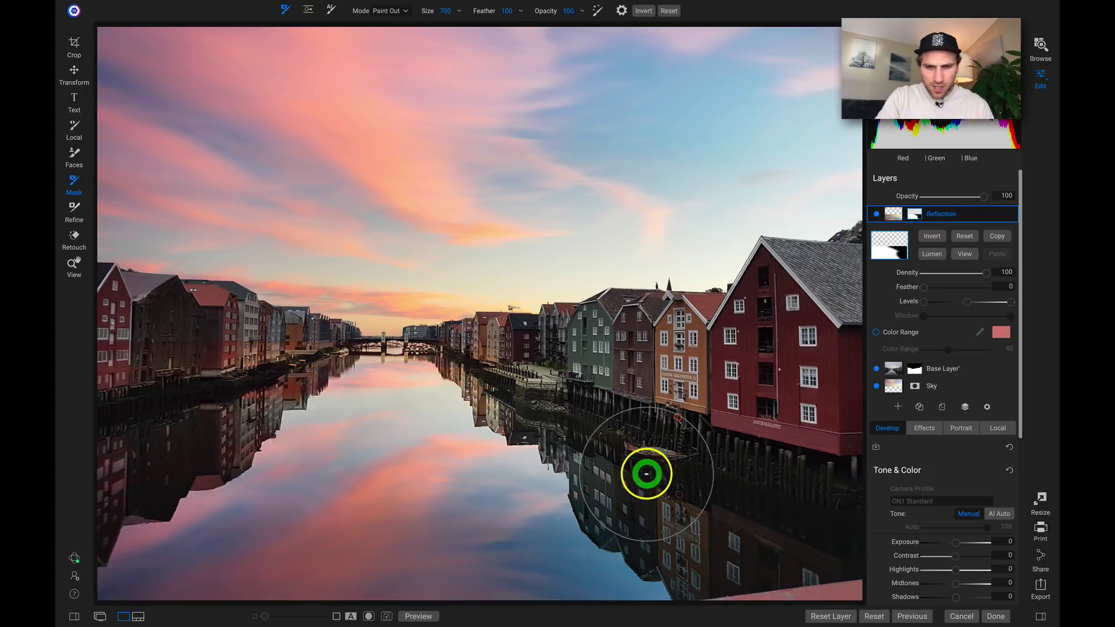
pyautogui.click(613, 414)
pyautogui.click(575, 391)
pyautogui.click(548, 376)
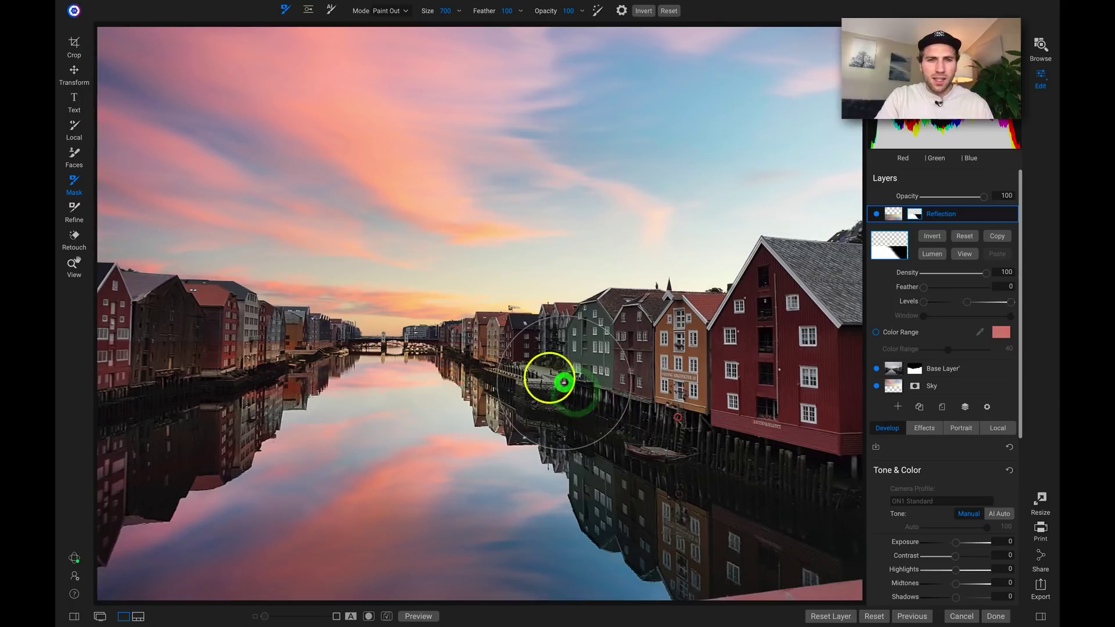
# - With the brush shrunk to 300 and then 80, paint out the left houses and bridge reflection
pyautogui.press('[')
pyautogui.click(530, 356)
pyautogui.press('[')
pyautogui.press('[')
pyautogui.press('[')
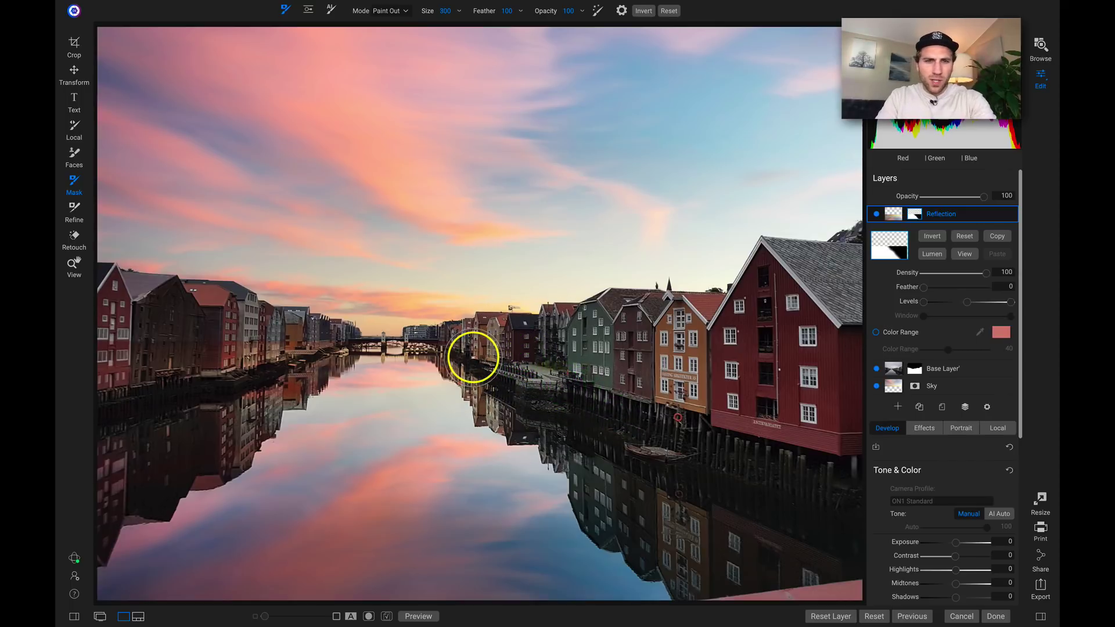
pyautogui.click(449, 343)
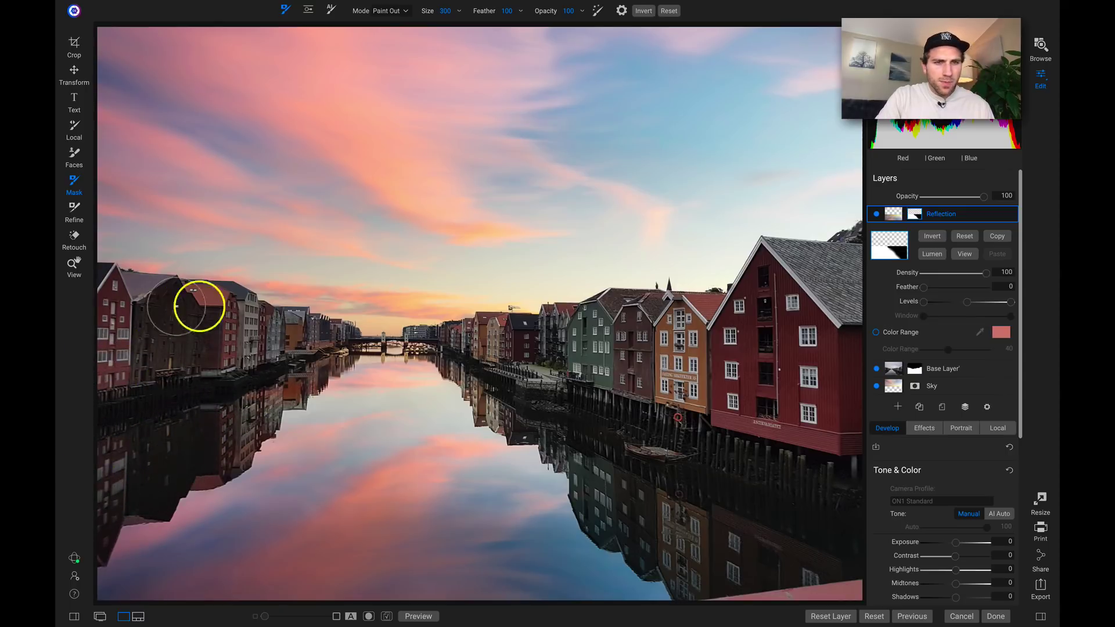
pyautogui.moveTo(315, 347)
pyautogui.mouseDown()
pyautogui.moveTo(232, 414)
pyautogui.moveTo(246, 400)
pyautogui.moveTo(232, 443)
pyautogui.mouseUp()
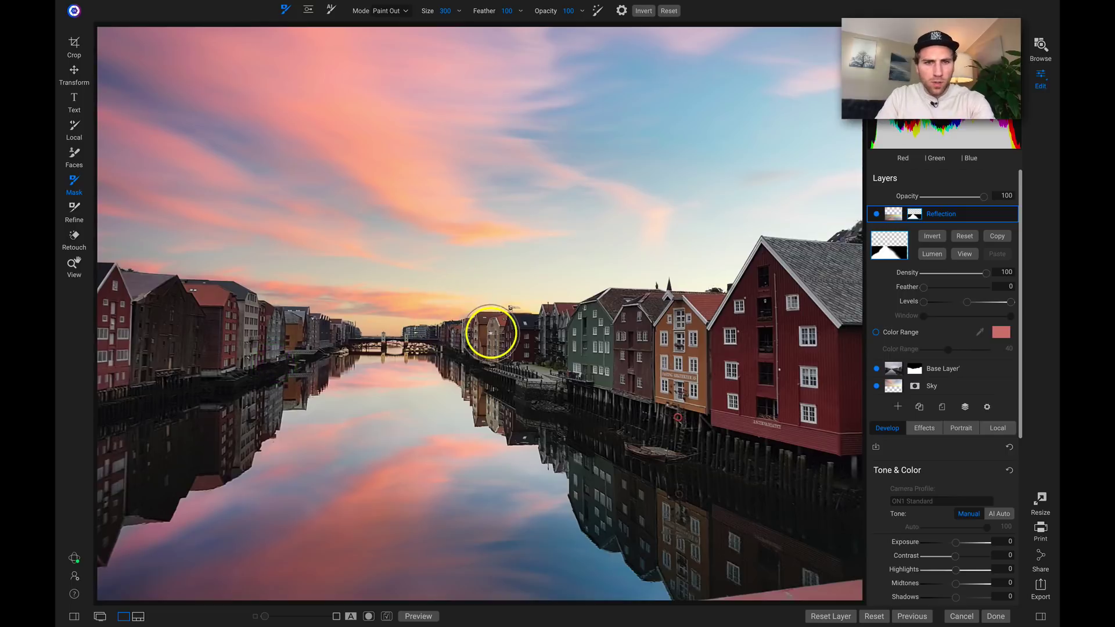
pyautogui.press('[')
pyautogui.press('[')
pyautogui.press('[')
pyautogui.press('[')
pyautogui.press('[')
pyautogui.press('[')
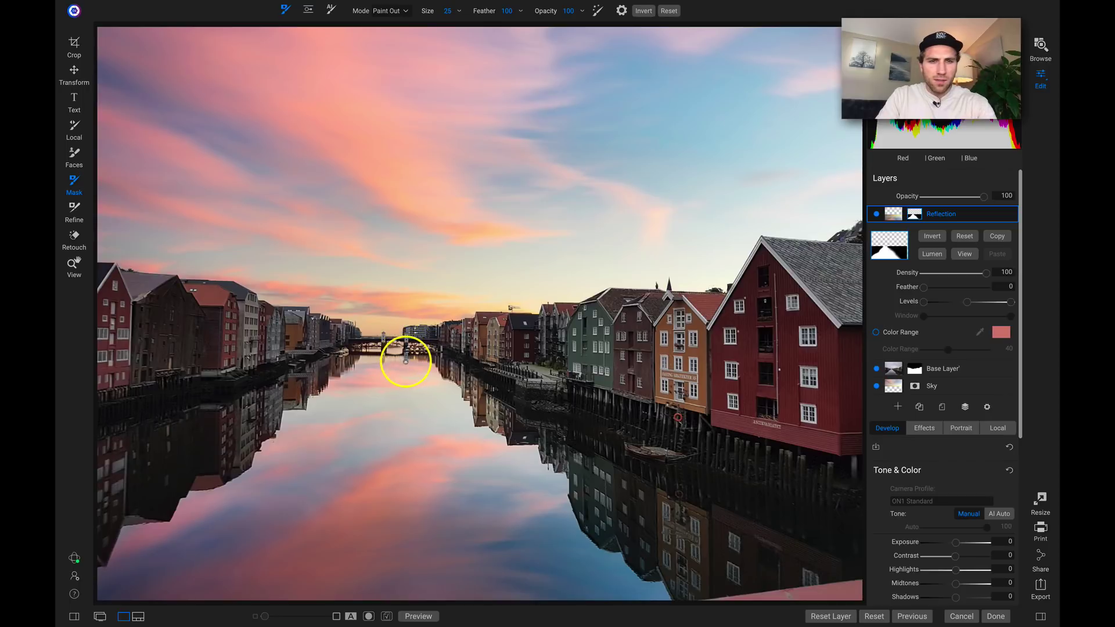
pyautogui.moveTo(406, 361); pyautogui.dragTo(386, 361)
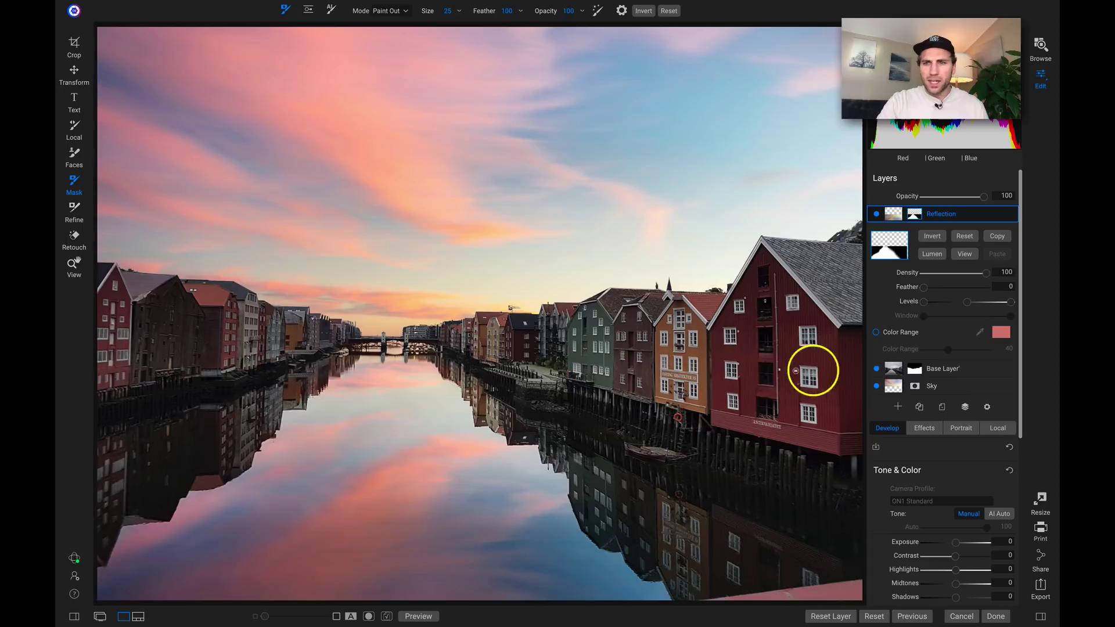
pyautogui.click(960, 215)
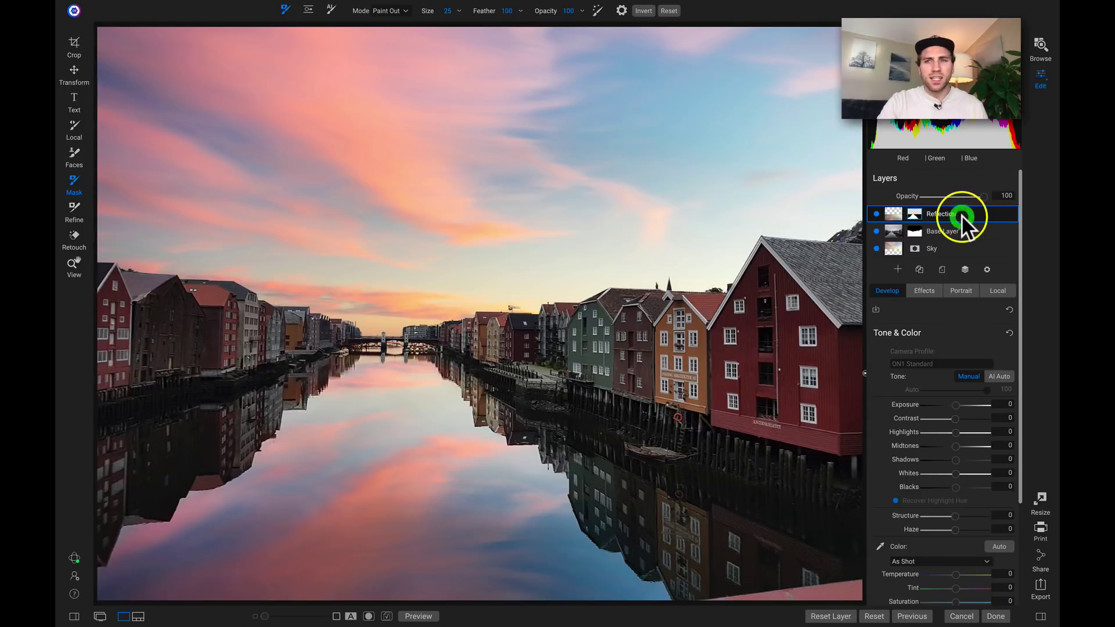
# - Add a Motion Blur filter to the Reflection layer with Distance 178
pyautogui.click(919, 288)
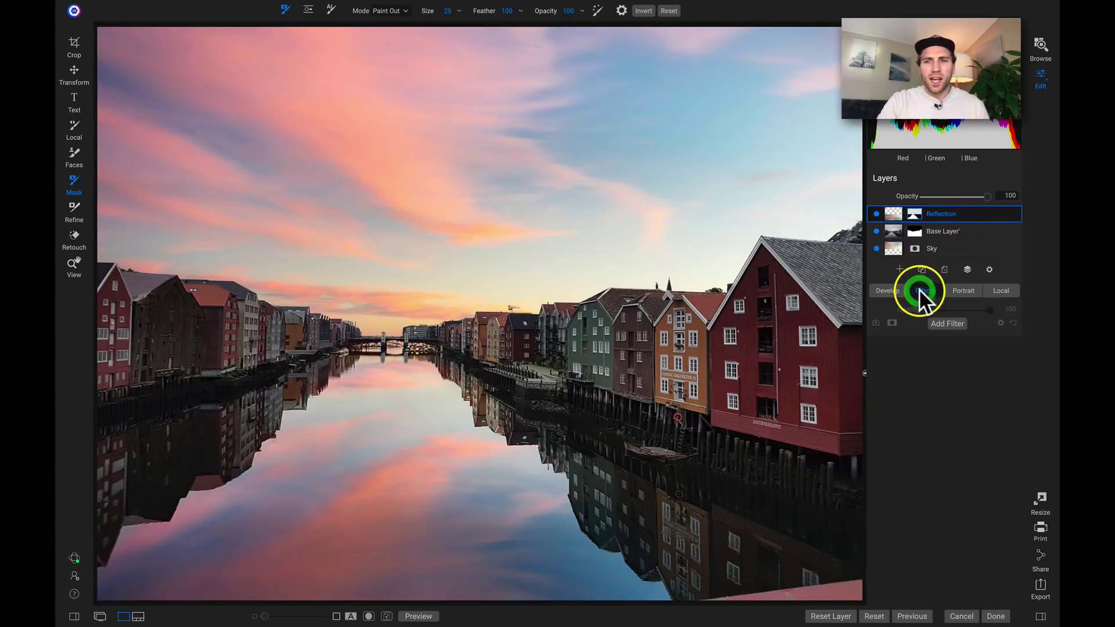
pyautogui.click(941, 319)
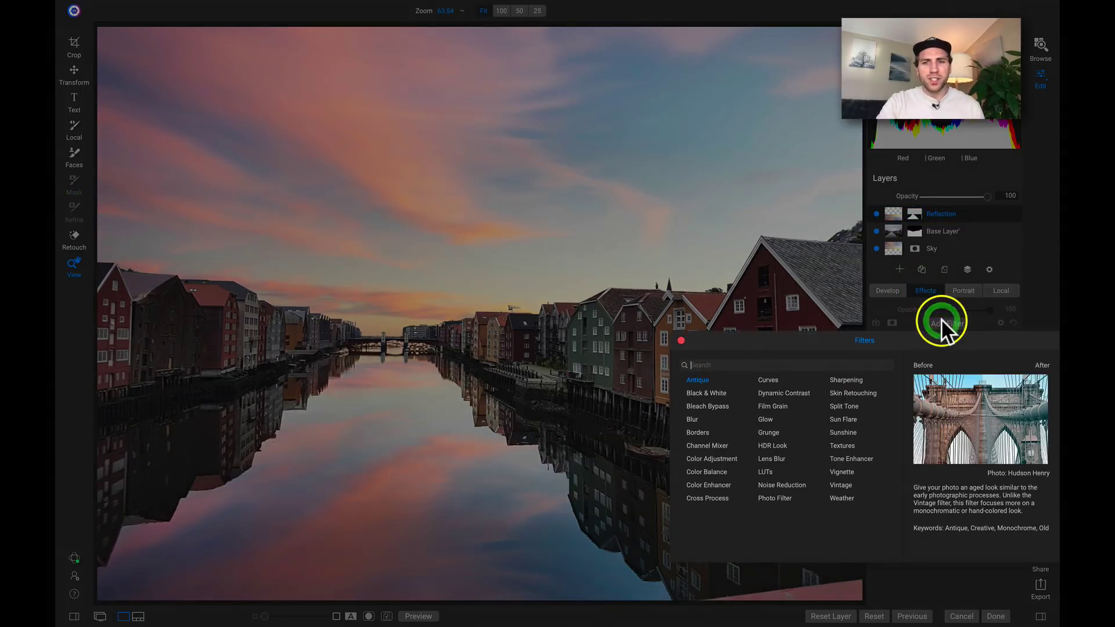
pyautogui.click(691, 418)
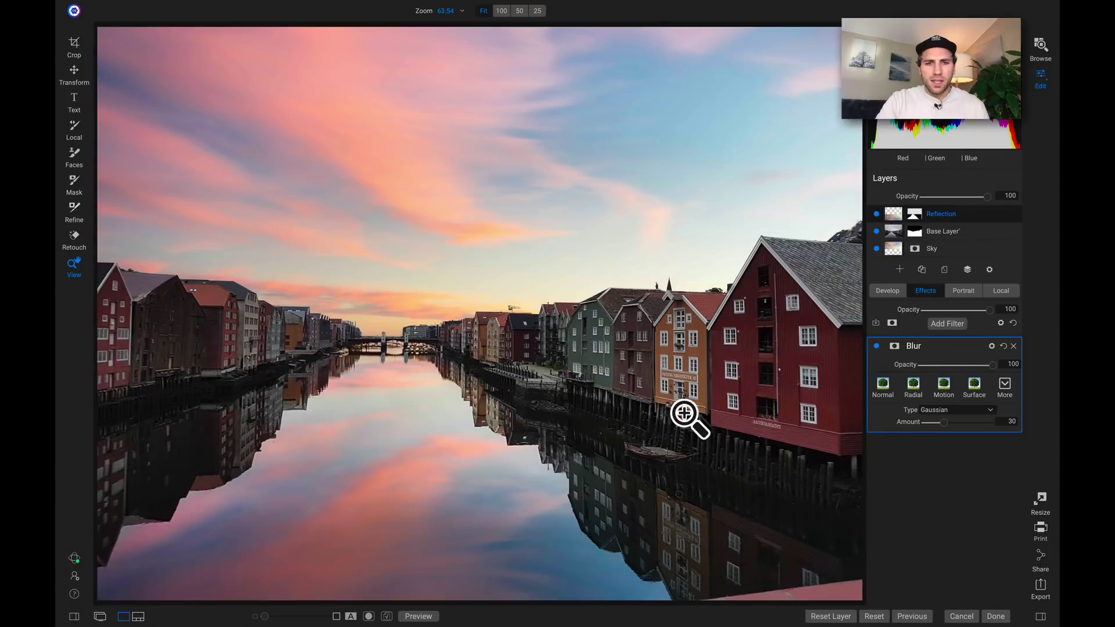
pyautogui.click(943, 385)
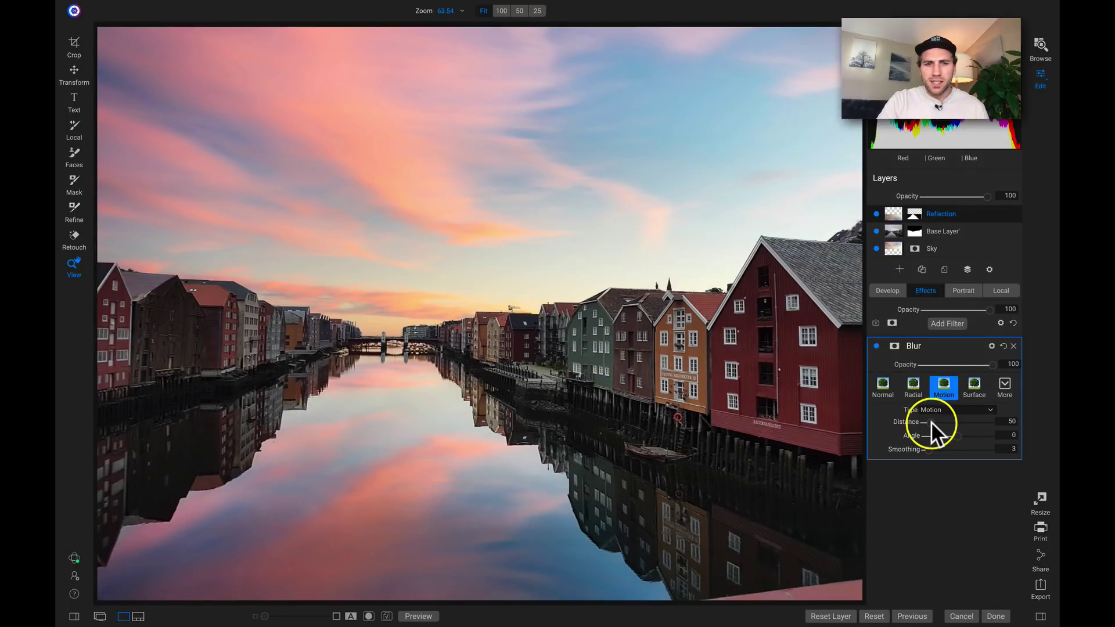
pyautogui.moveTo(931, 420)
pyautogui.mouseDown()
pyautogui.moveTo(958, 420)
pyautogui.moveTo(925, 422)
pyautogui.moveTo(947, 422)
pyautogui.mouseUp()
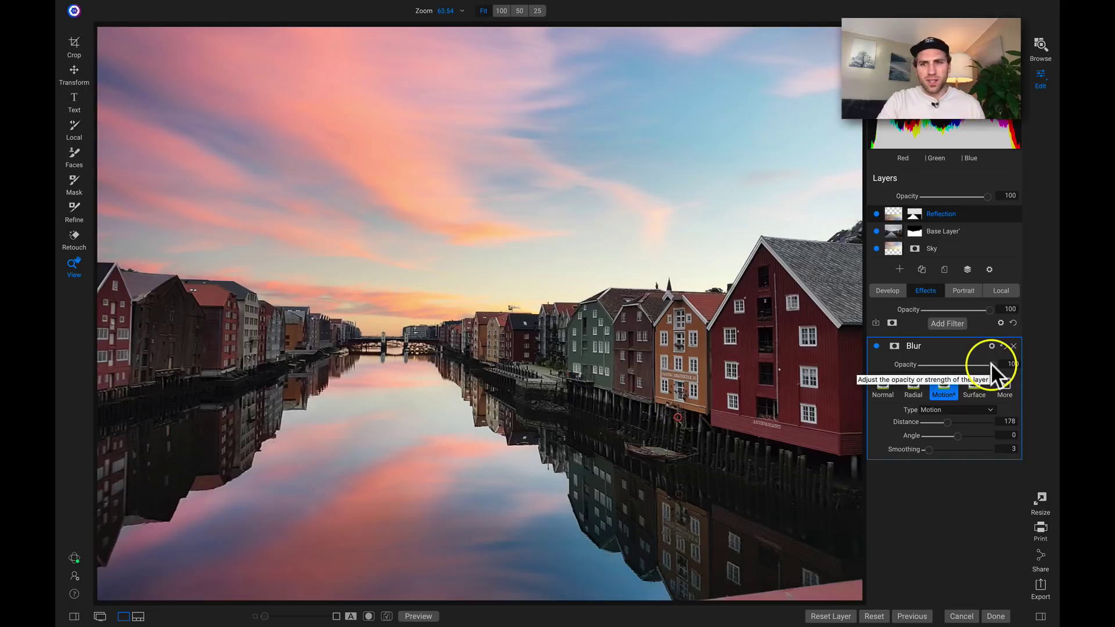
# - Set the blur's opacity to 87 and compare it on and off at 100% zoom
pyautogui.moveTo(990, 363); pyautogui.dragTo(909, 365)
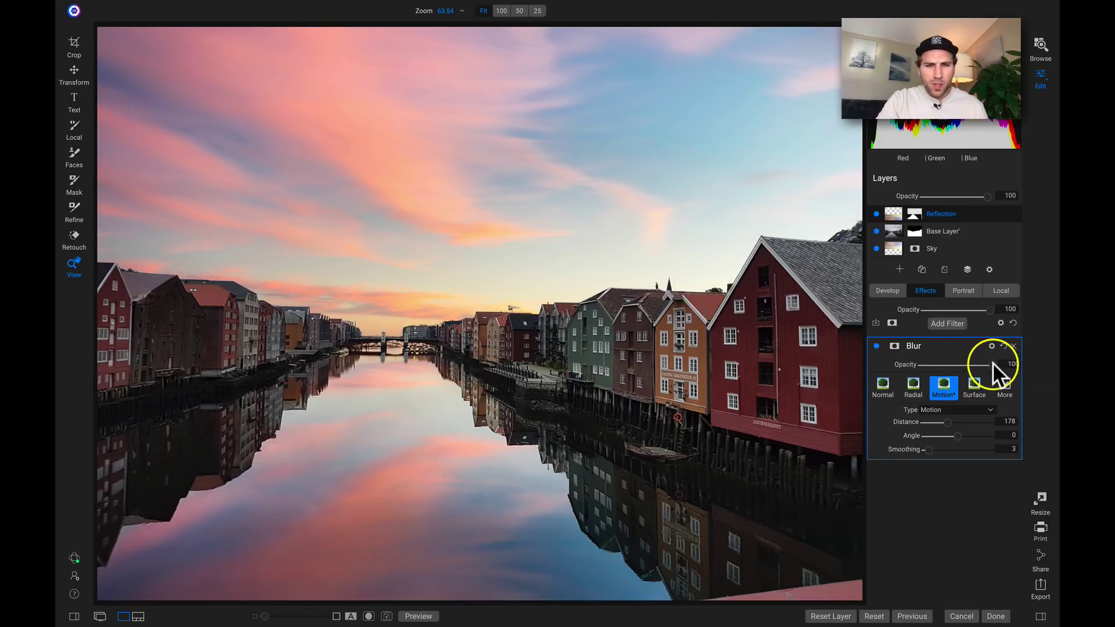
pyautogui.moveTo(930, 366); pyautogui.dragTo(1018, 364)
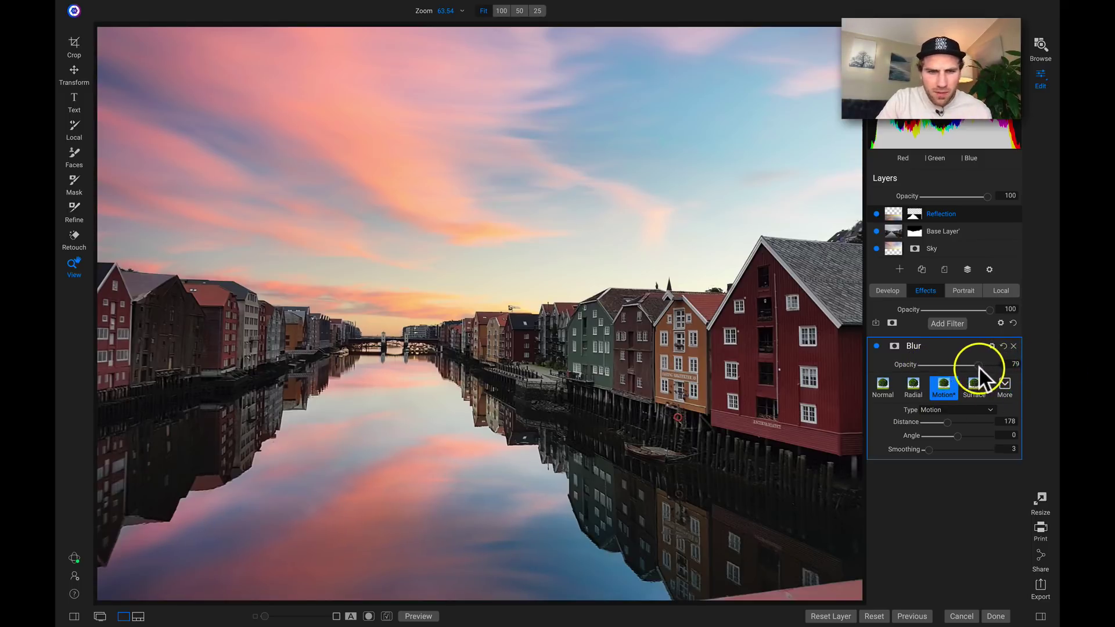
pyautogui.moveTo(977, 367); pyautogui.dragTo(982, 366)
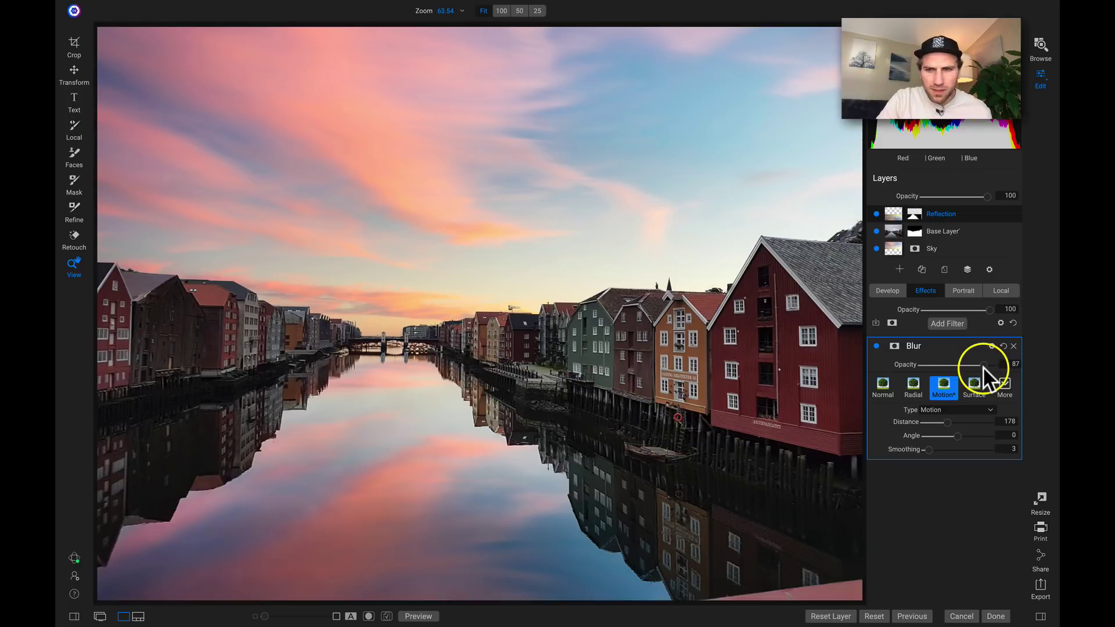
pyautogui.click(432, 490)
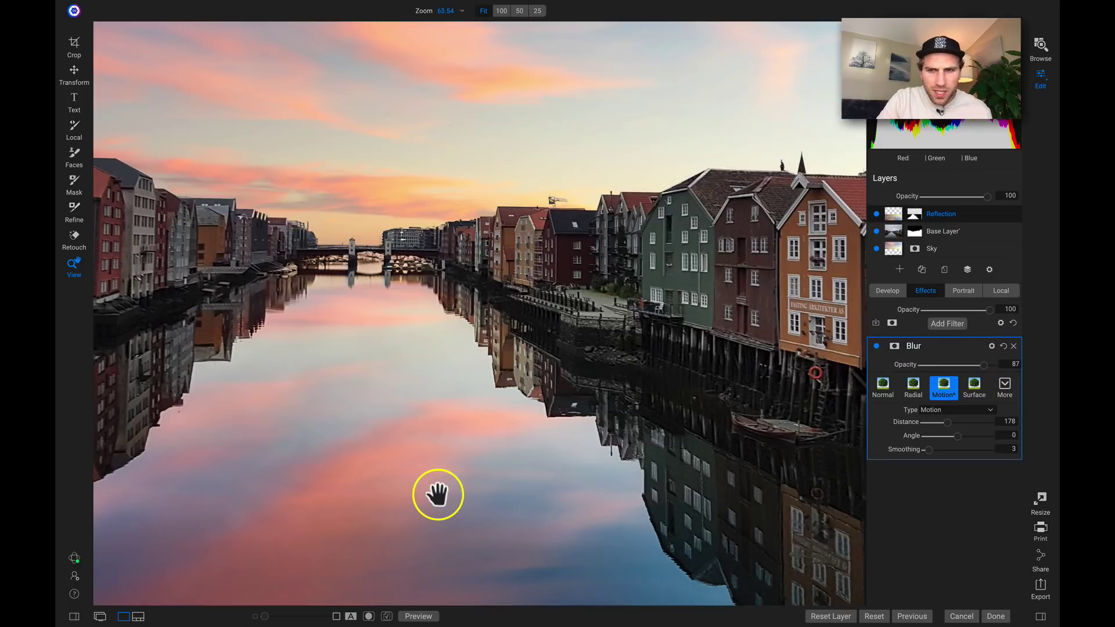
pyautogui.click(876, 346)
pyautogui.click(876, 346)
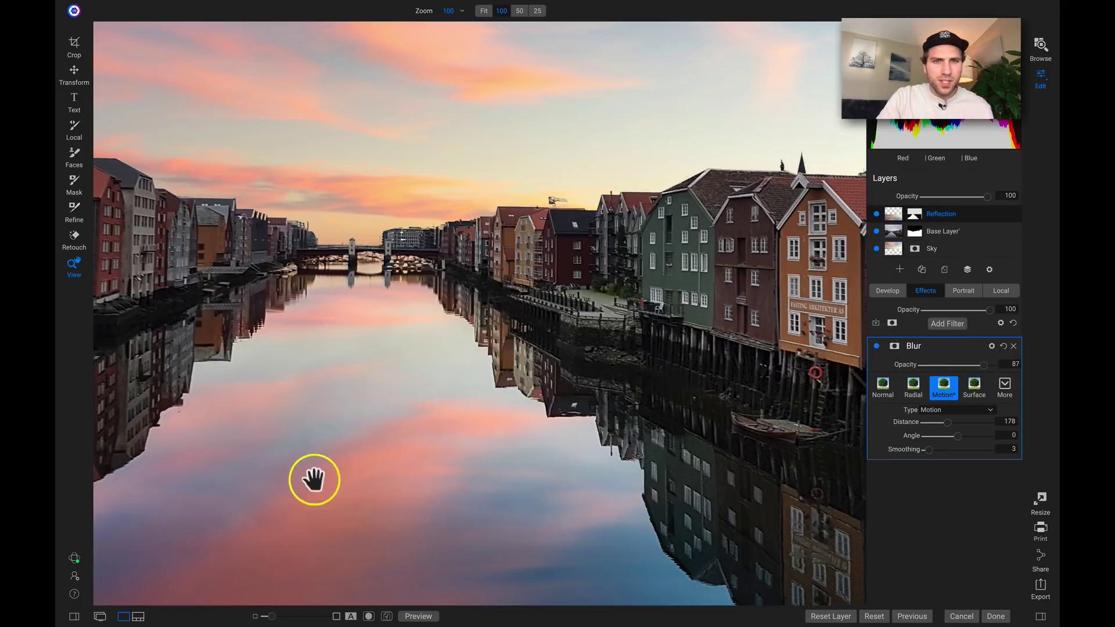
pyautogui.click(427, 403)
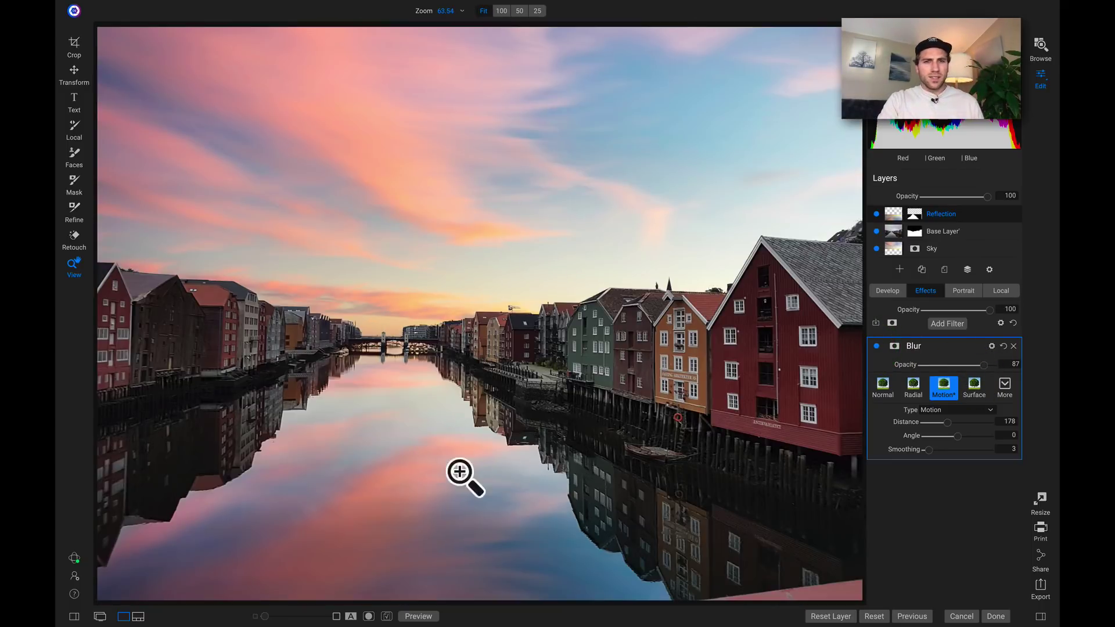
pyautogui.click(929, 379)
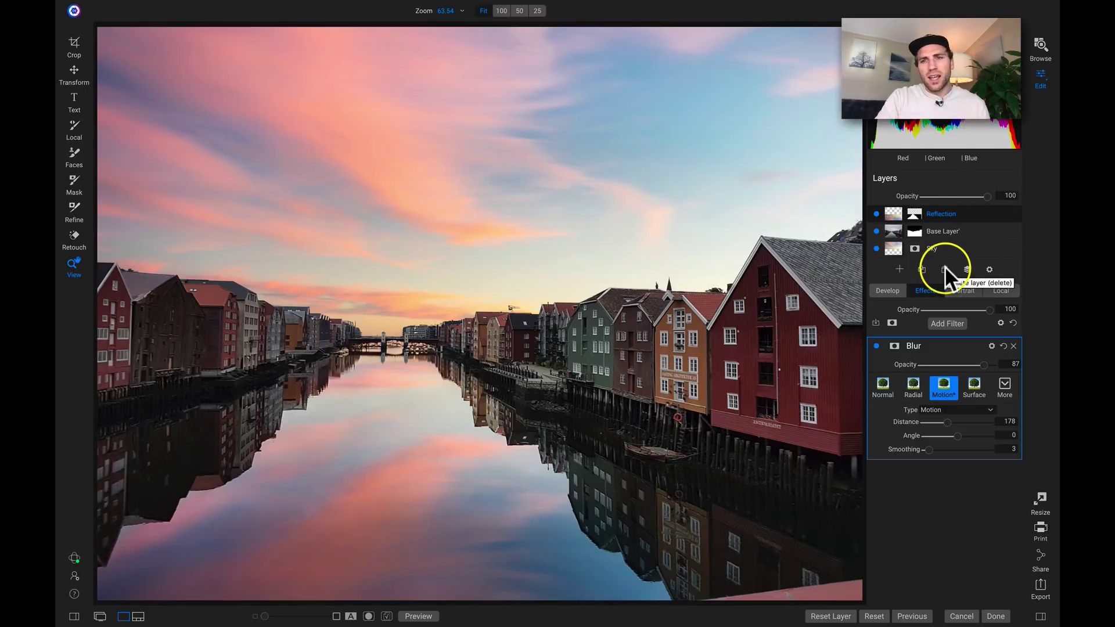
# - Create a New Stamped Layer from the Reflection layer and rename it 'Composite'
pyautogui.rightClick(973, 214)
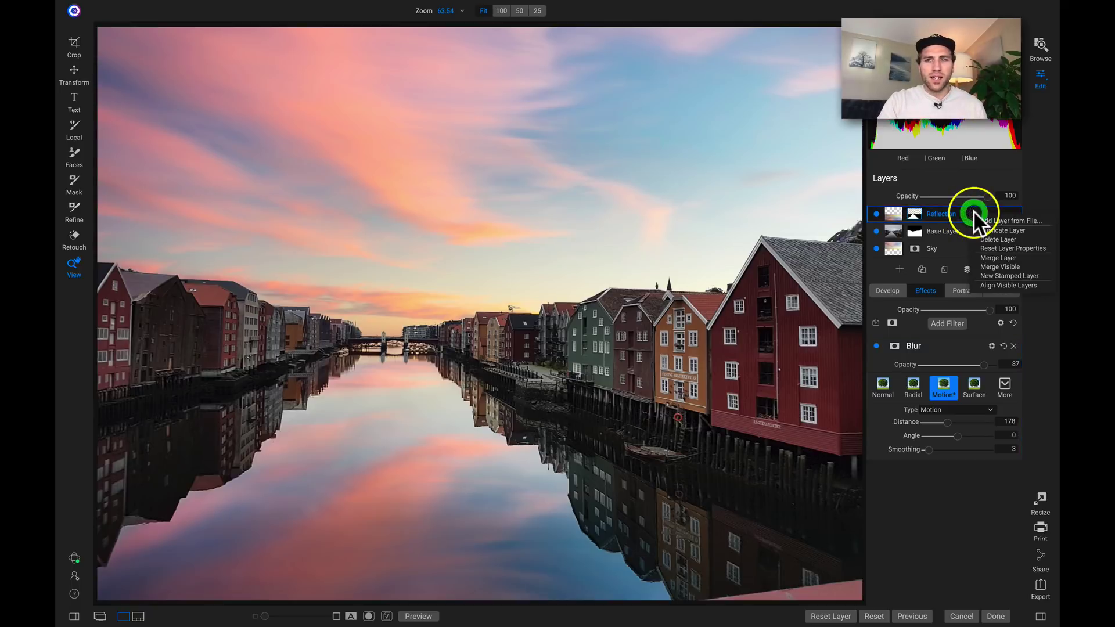
pyautogui.click(1014, 276)
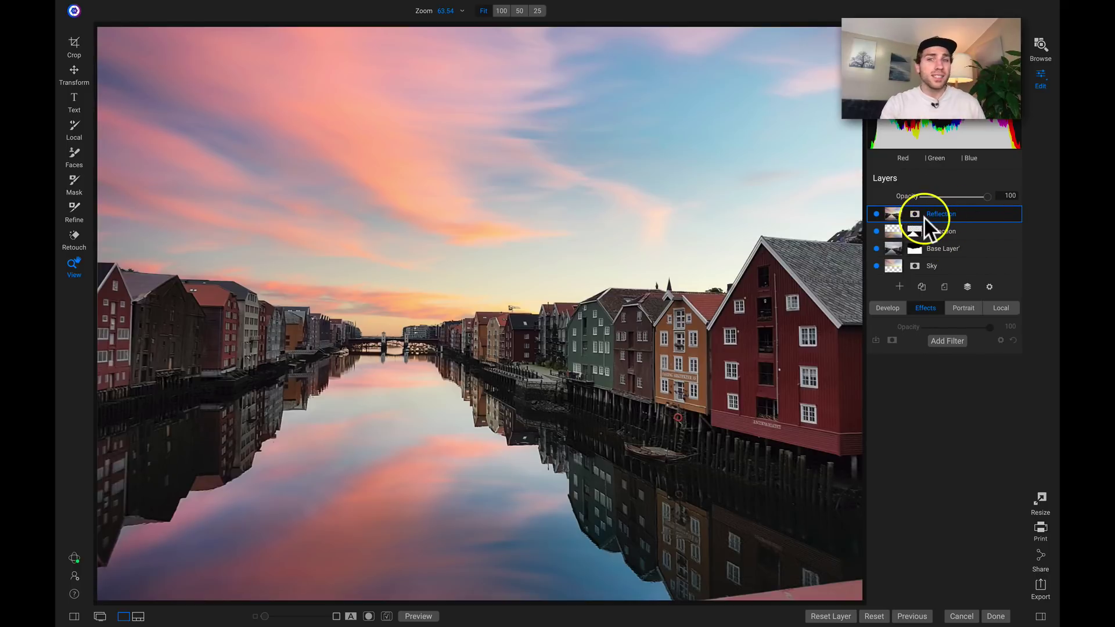
pyautogui.doubleClick(938, 213)
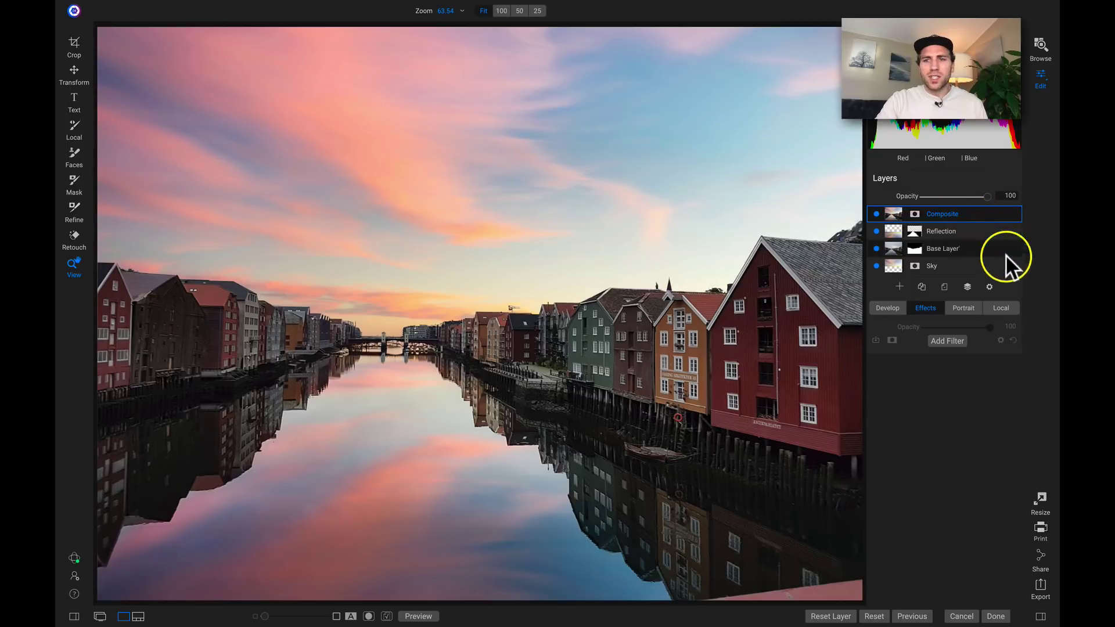
# - Start a Darken local adjustment at exposure -1 and brush it over the canal water
pyautogui.click(999, 308)
pyautogui.scroll(-2, 999, 314)
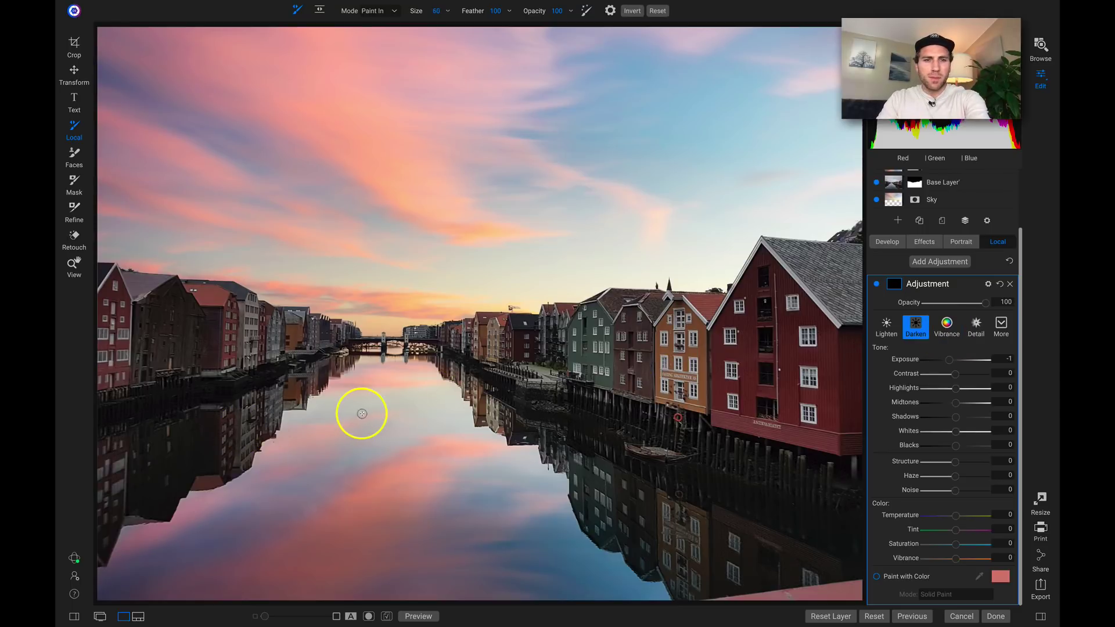
pyautogui.scroll(10, 361, 413)
pyautogui.scroll(3, 362, 413)
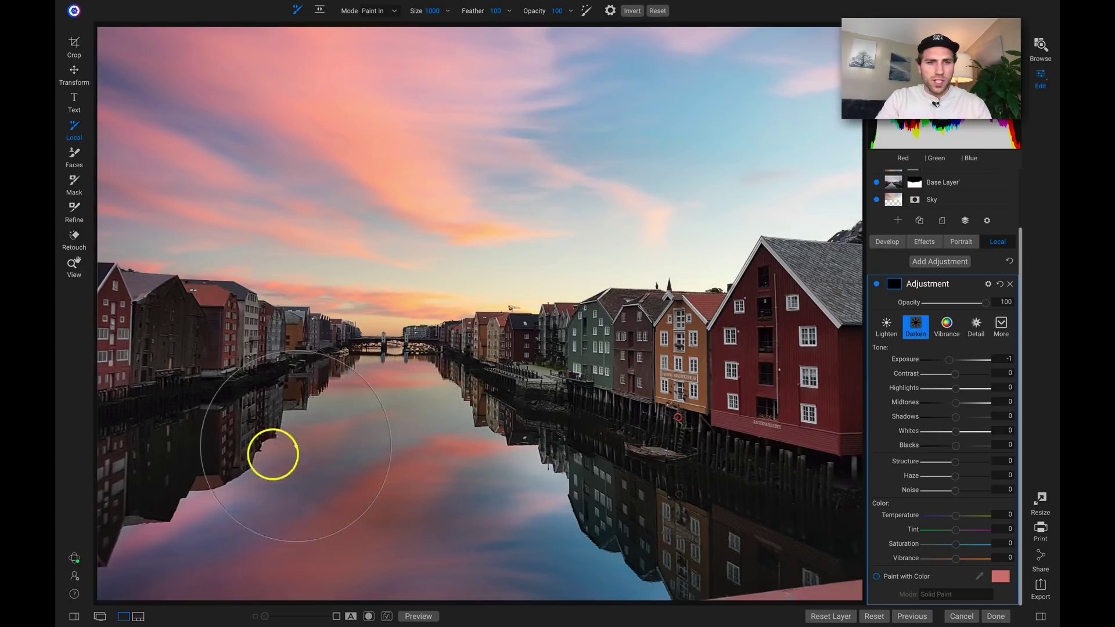
pyautogui.moveTo(346, 436)
pyautogui.mouseDown()
pyautogui.moveTo(409, 439)
pyautogui.moveTo(479, 469)
pyautogui.moveTo(561, 515)
pyautogui.moveTo(635, 586)
pyautogui.moveTo(224, 571)
pyautogui.moveTo(153, 587)
pyautogui.moveTo(235, 512)
pyautogui.moveTo(198, 508)
pyautogui.moveTo(167, 542)
pyautogui.moveTo(123, 559)
pyautogui.moveTo(564, 570)
pyautogui.mouseUp()
pyautogui.moveTo(351, 423); pyautogui.dragTo(412, 439)
# - With a smaller brush, darken the bridge reflection, then lower the adjustment opacity to 70
pyautogui.press('[')
pyautogui.press('[')
pyautogui.press('[')
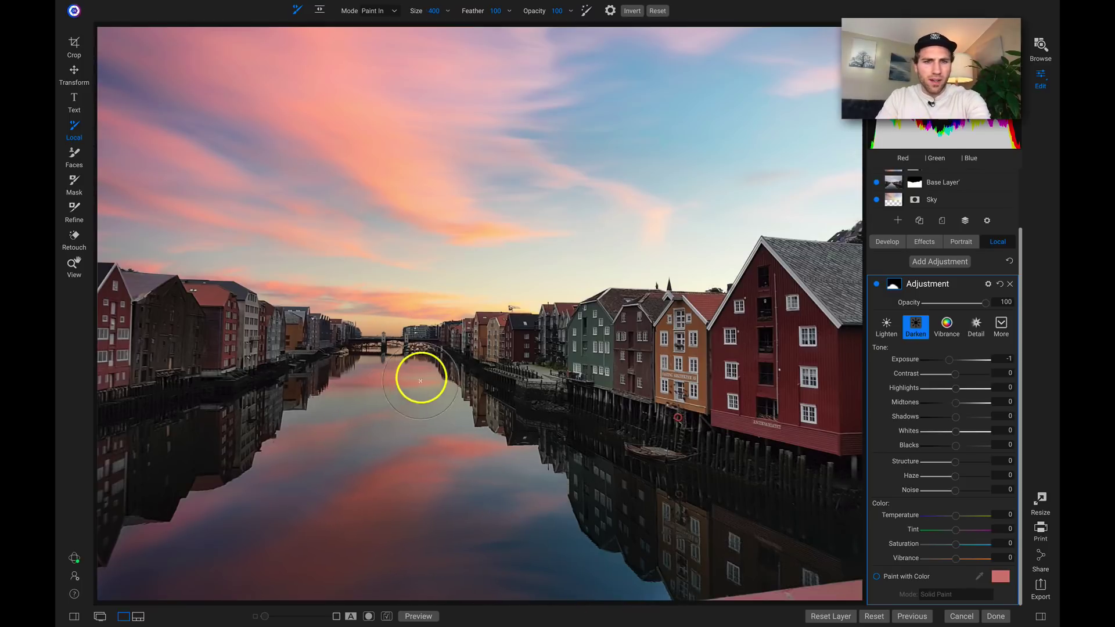
pyautogui.press('[')
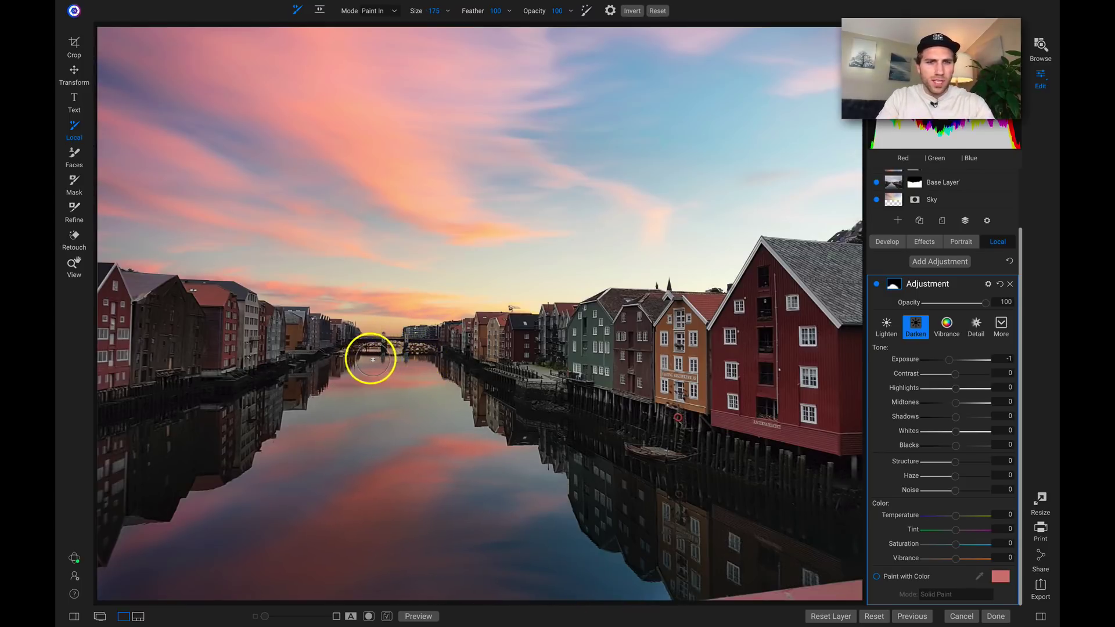
pyautogui.click(371, 358)
pyautogui.click(356, 403)
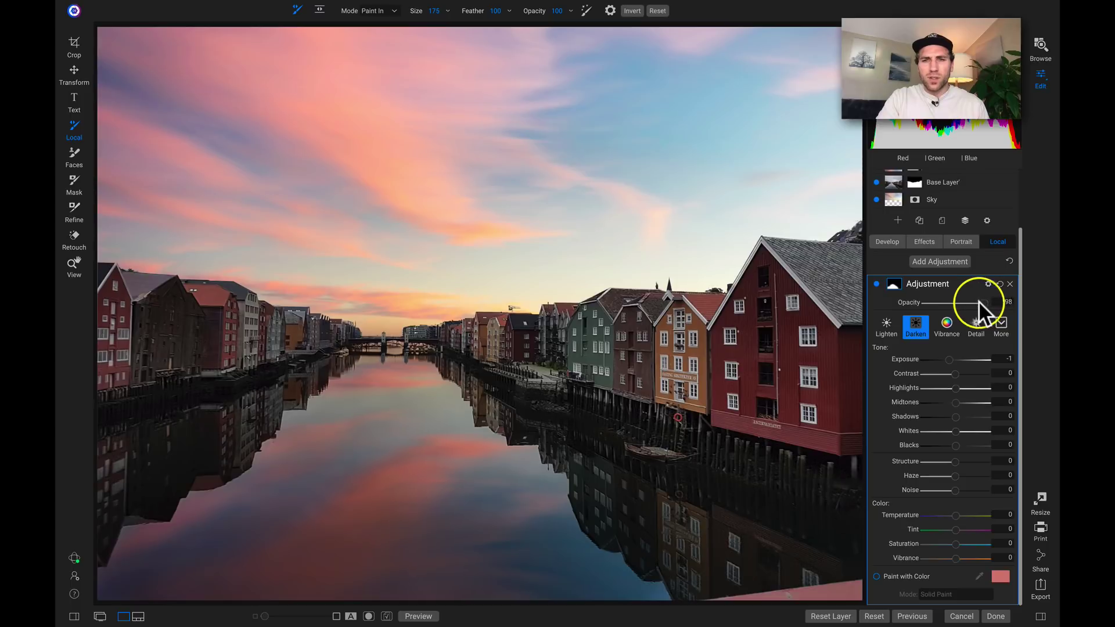
pyautogui.moveTo(979, 302)
pyautogui.mouseDown()
pyautogui.moveTo(944, 303)
pyautogui.moveTo(970, 306)
pyautogui.mouseUp()
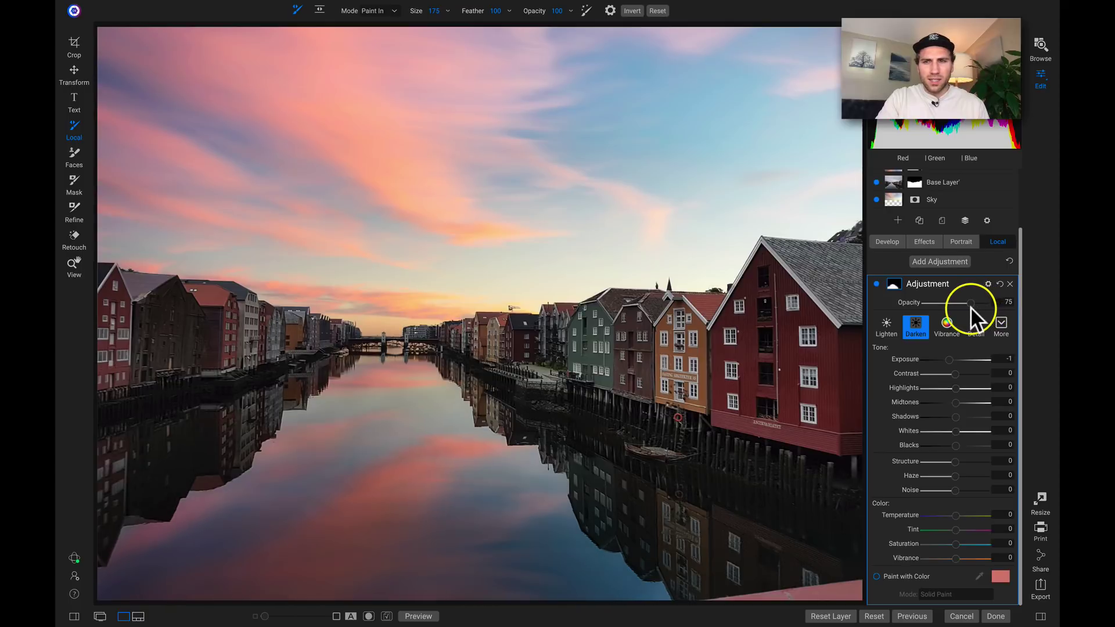
pyautogui.click(966, 307)
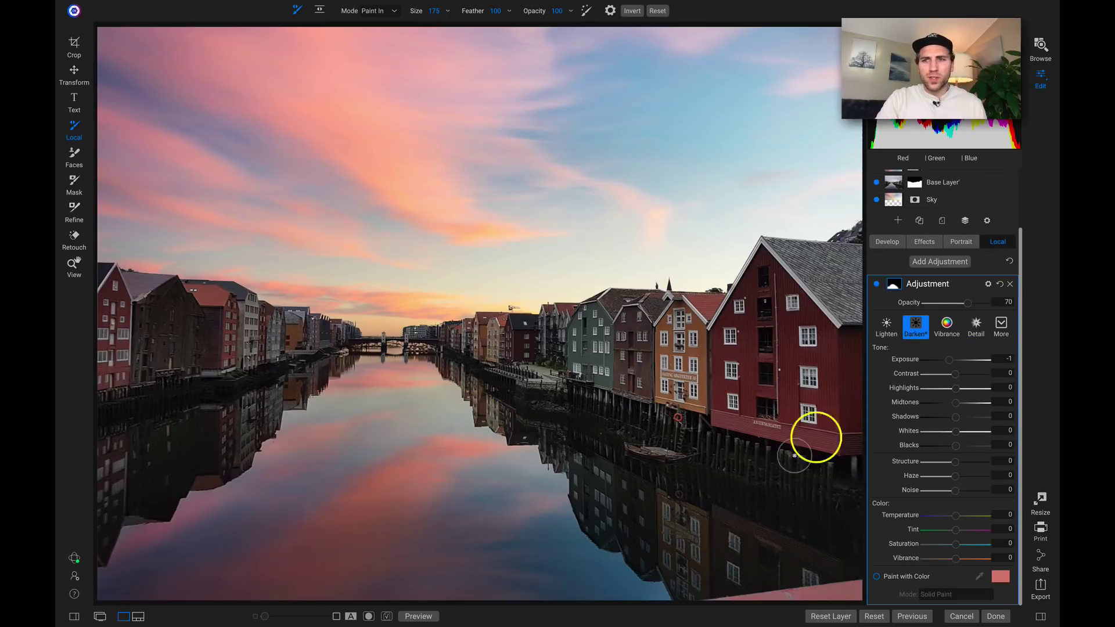
# - Set the Darken adjustment's Shadows blending to 64, leaving Skin protection at 0
pyautogui.click(987, 283)
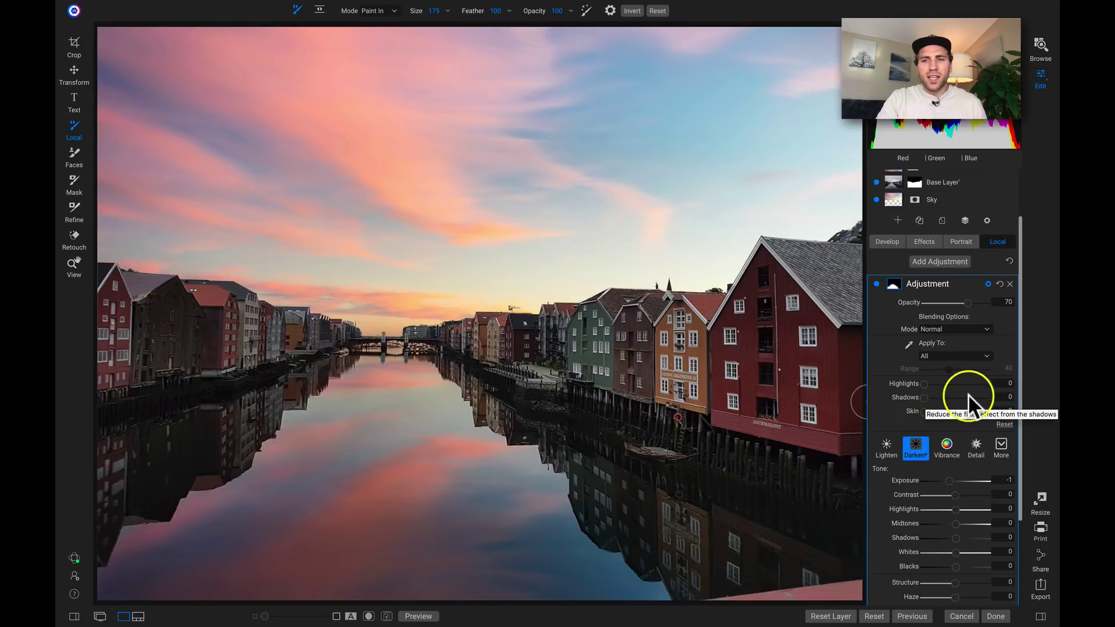
pyautogui.moveTo(923, 398); pyautogui.dragTo(1006, 399)
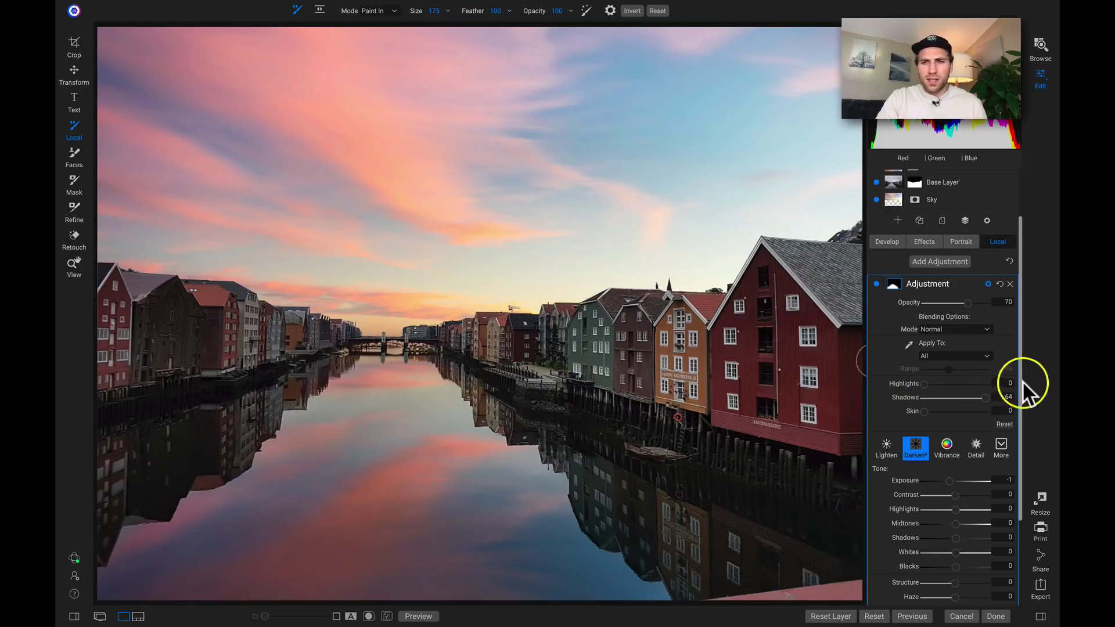
pyautogui.moveTo(922, 410)
pyautogui.mouseDown()
pyautogui.moveTo(940, 410)
pyautogui.moveTo(927, 411)
pyautogui.mouseUp()
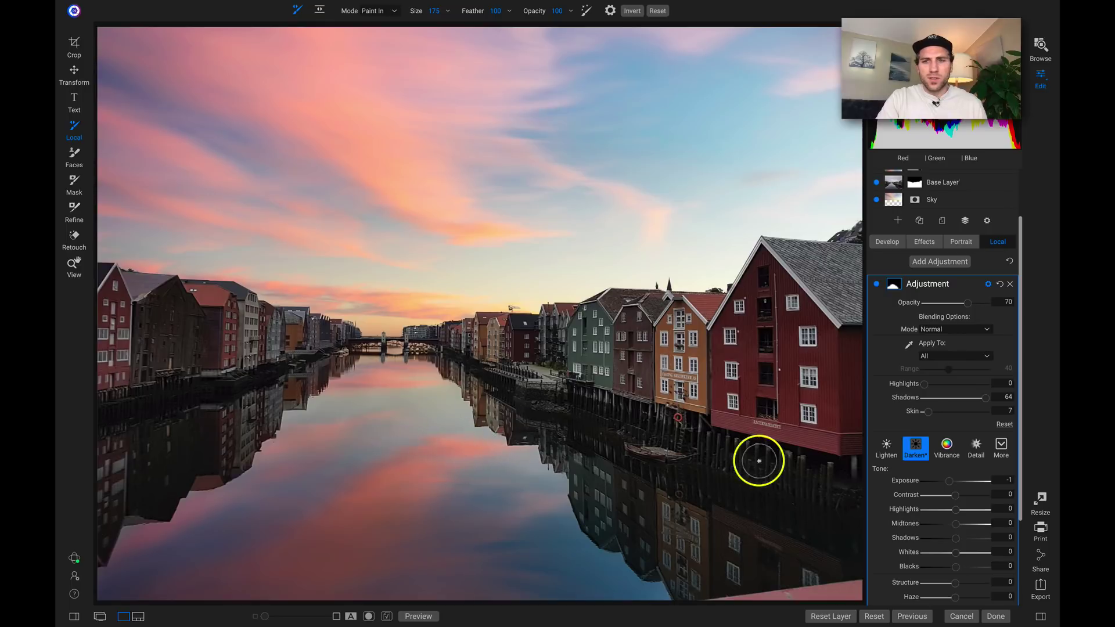
pyautogui.moveTo(928, 411); pyautogui.dragTo(950, 414)
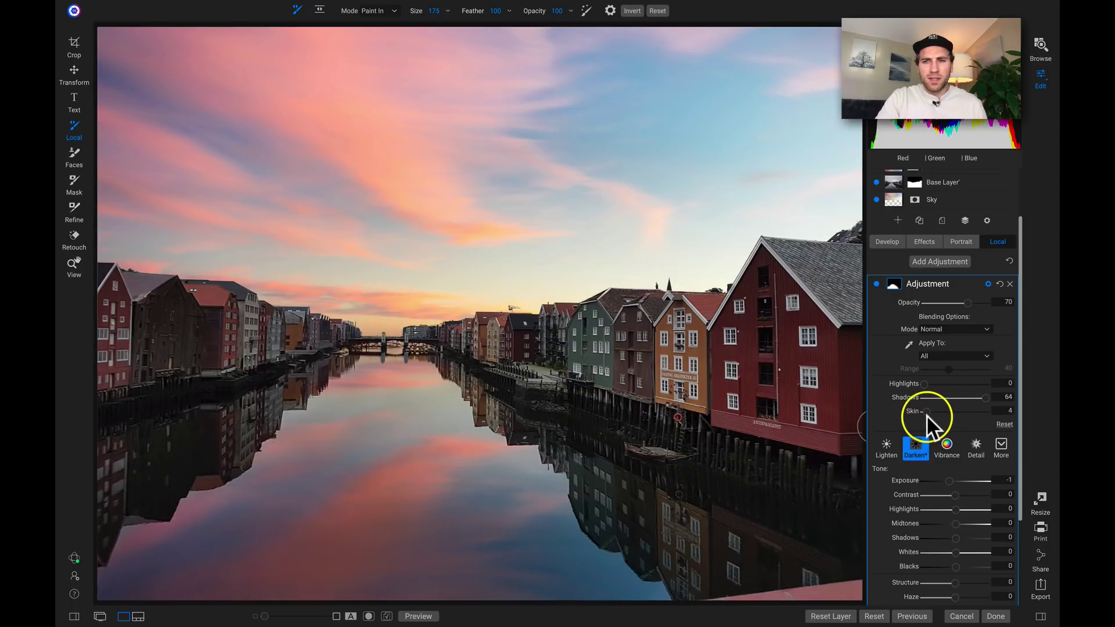
pyautogui.moveTo(925, 414); pyautogui.dragTo(889, 421)
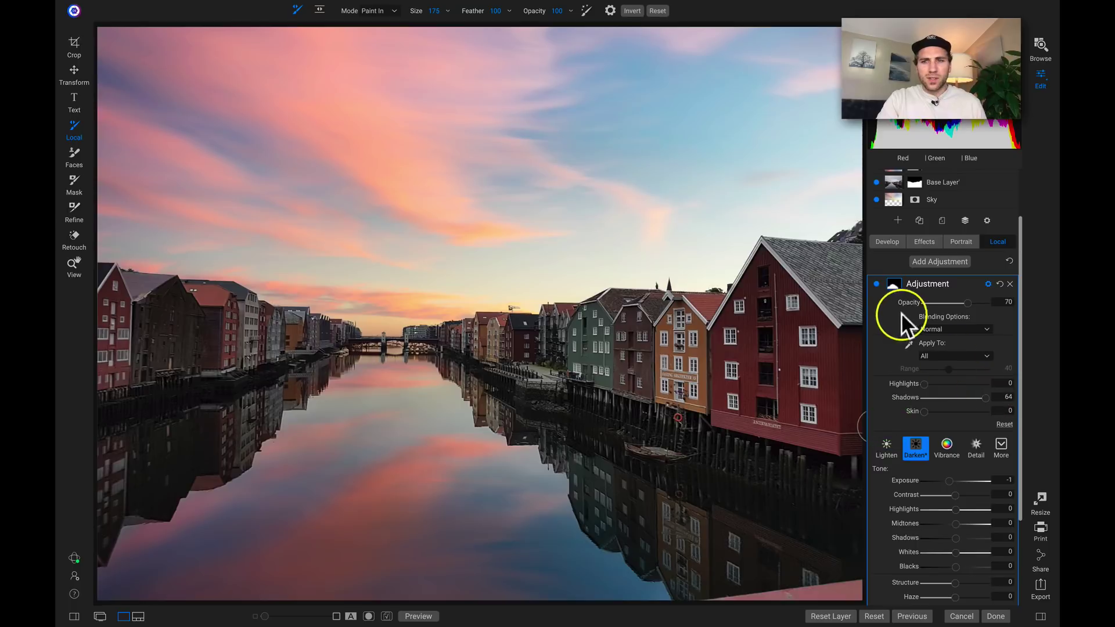
# - Compare the darkening on and off, then reduce its opacity to 61
pyautogui.click(876, 283)
pyautogui.click(876, 284)
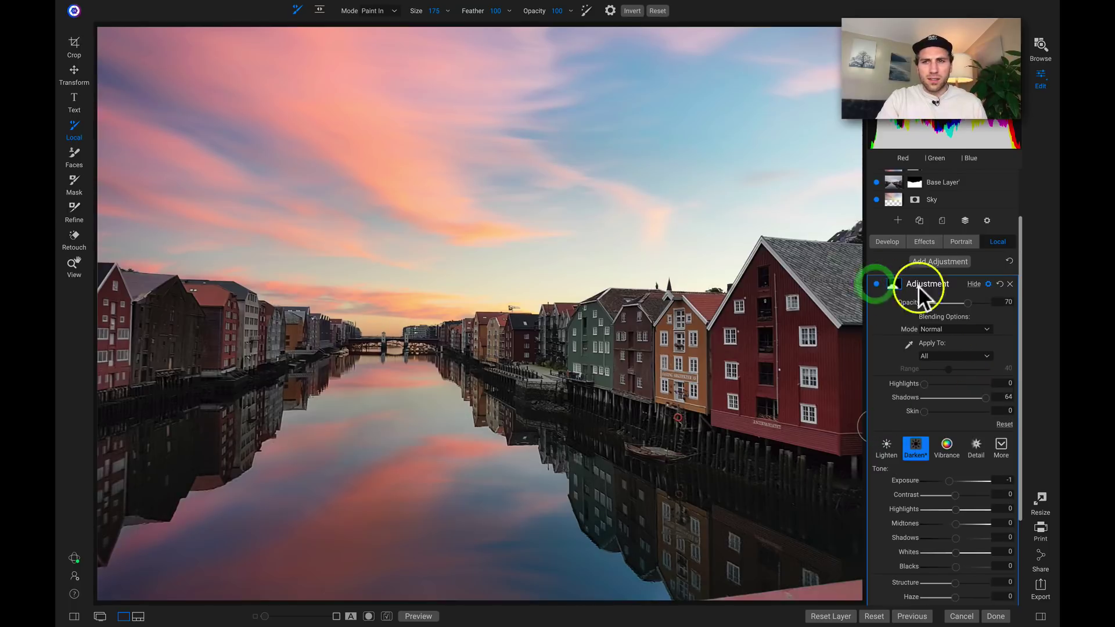
pyautogui.moveTo(966, 302); pyautogui.dragTo(960, 301)
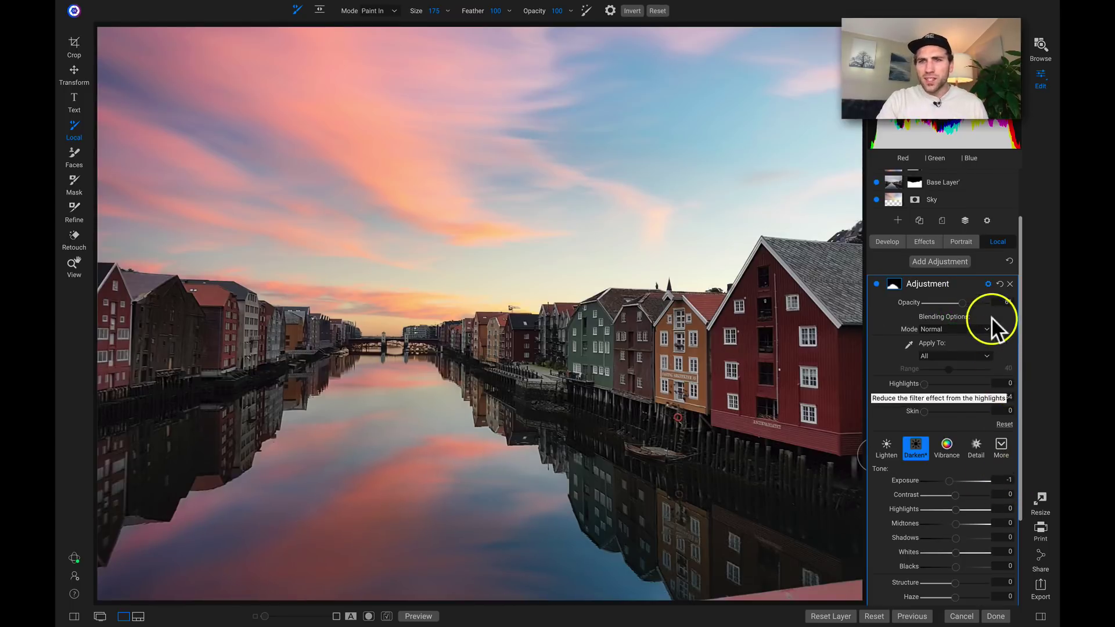
pyautogui.scroll(2, 950, 229)
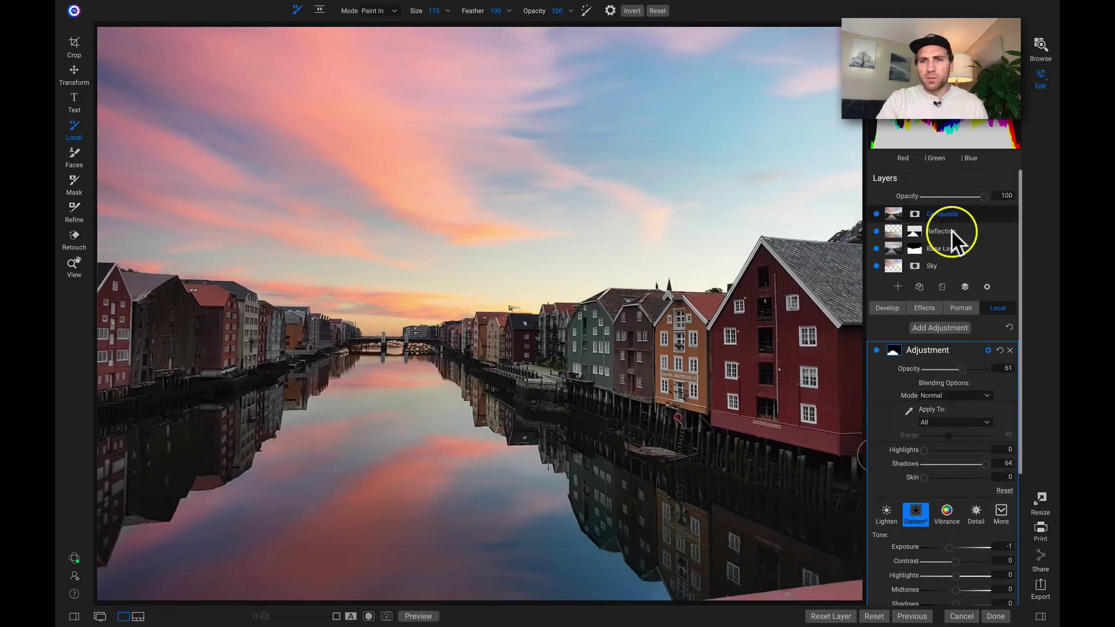
# - Add a LUTs filter and apply the Vintage Matte 1983 look
pyautogui.click(923, 308)
pyautogui.click(946, 340)
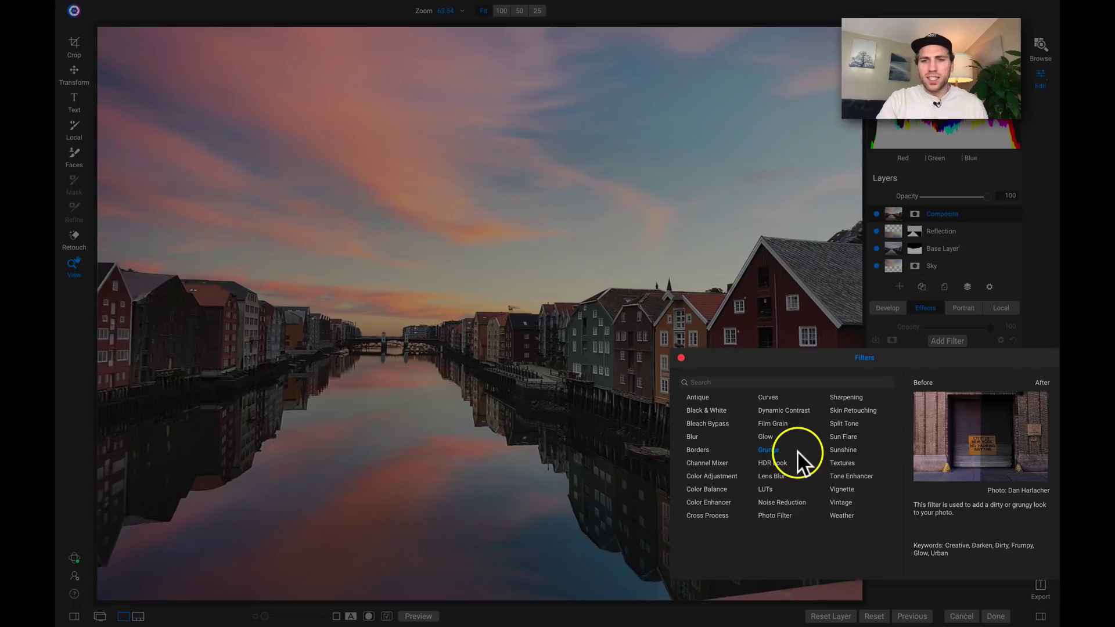
pyautogui.click(765, 488)
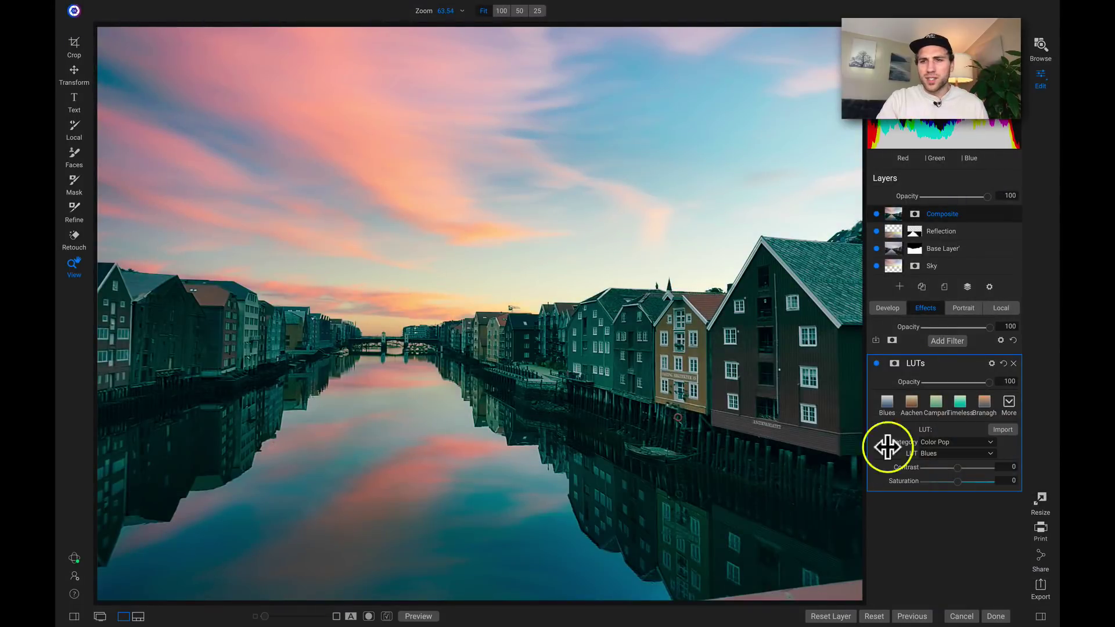
pyautogui.click(1008, 403)
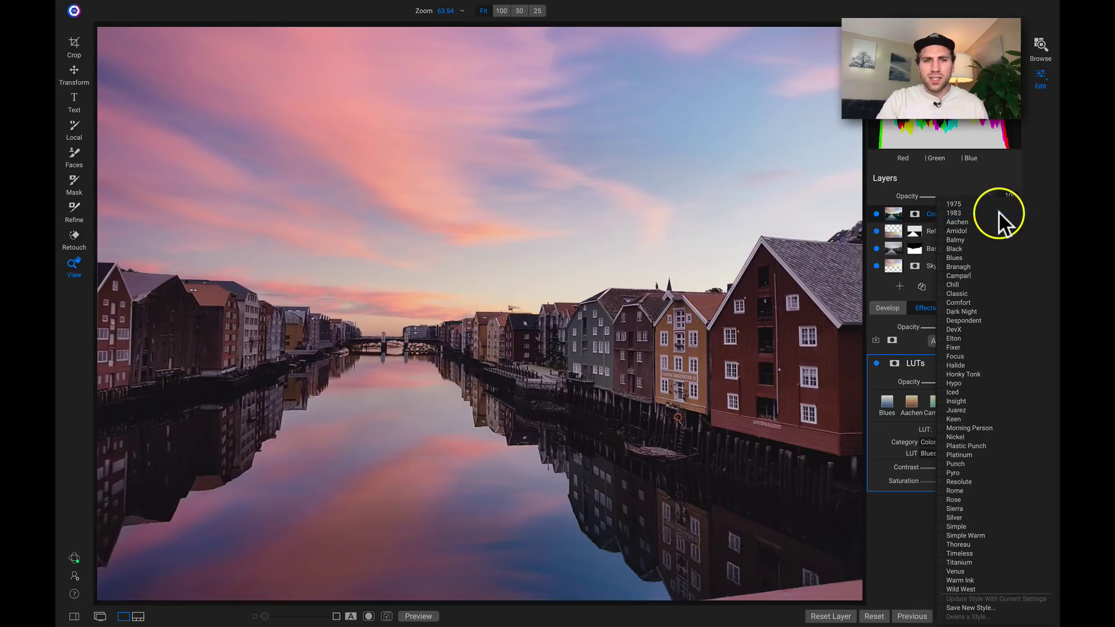
pyautogui.click(998, 213)
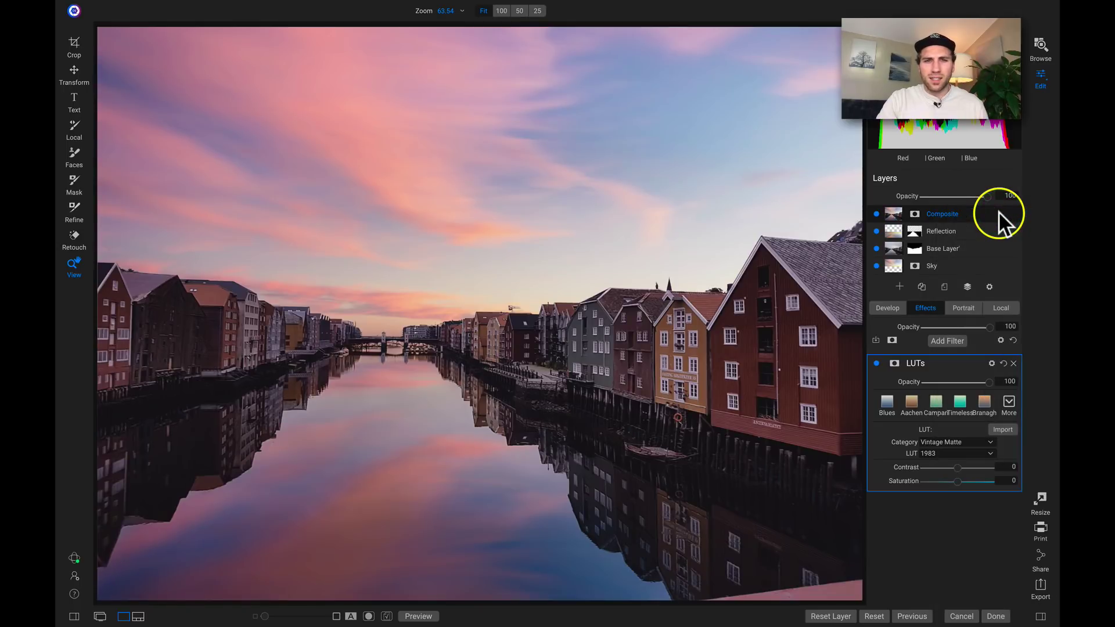
# - Compare against the original, then set the LUT to opacity 60 and saturation 16
pyautogui.press('\\')
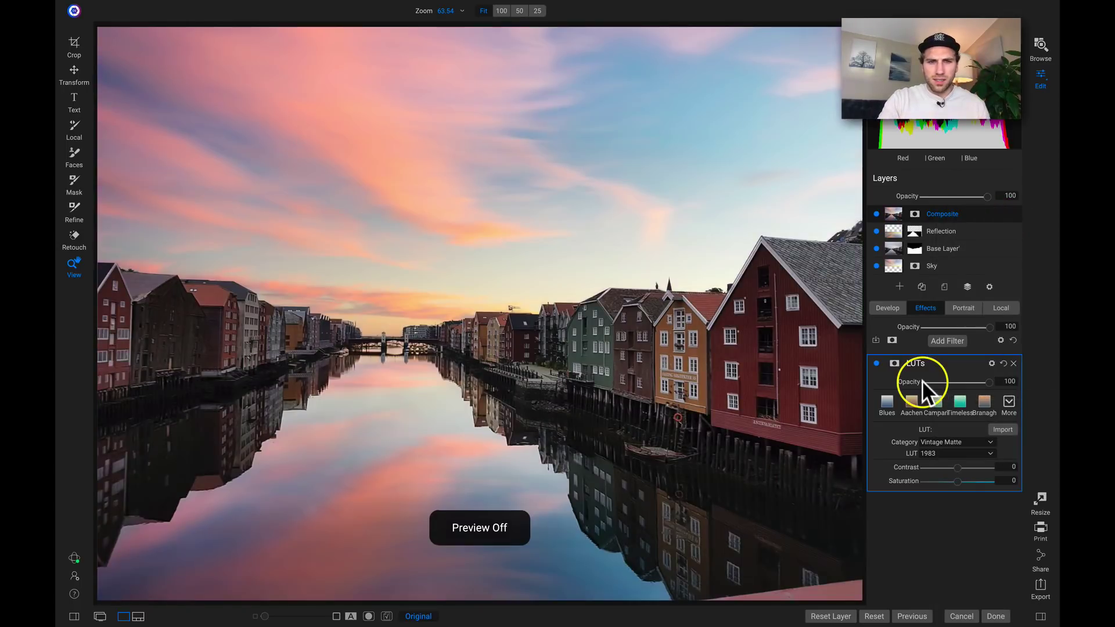
pyautogui.press('\\')
pyautogui.press('\\')
pyautogui.press('\\')
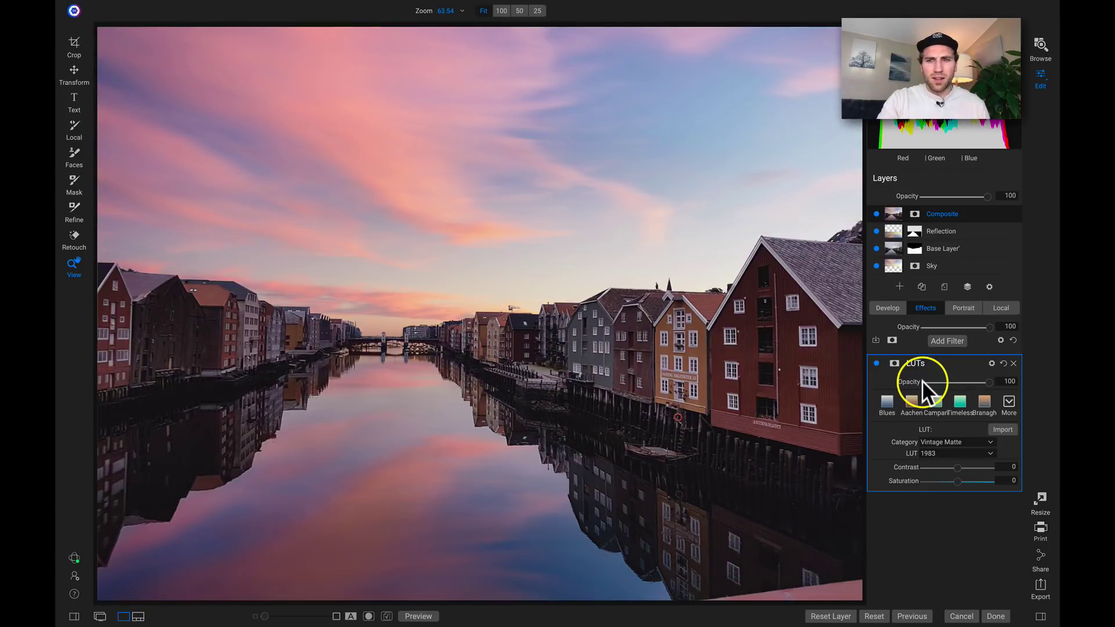
pyautogui.moveTo(988, 381); pyautogui.dragTo(962, 379)
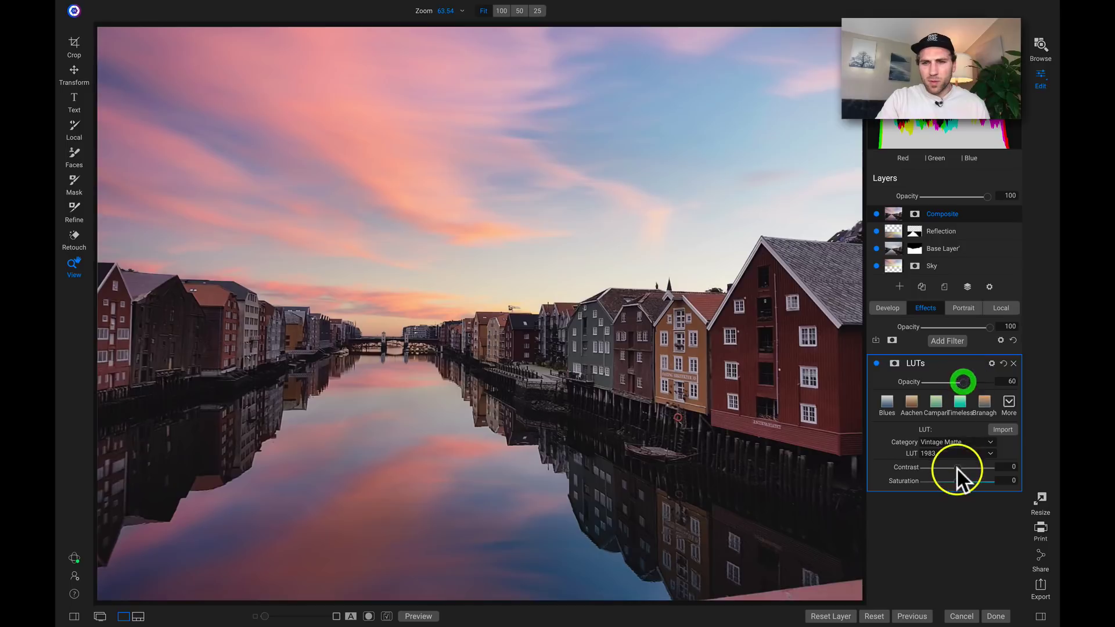
pyautogui.moveTo(956, 479); pyautogui.dragTo(959, 479)
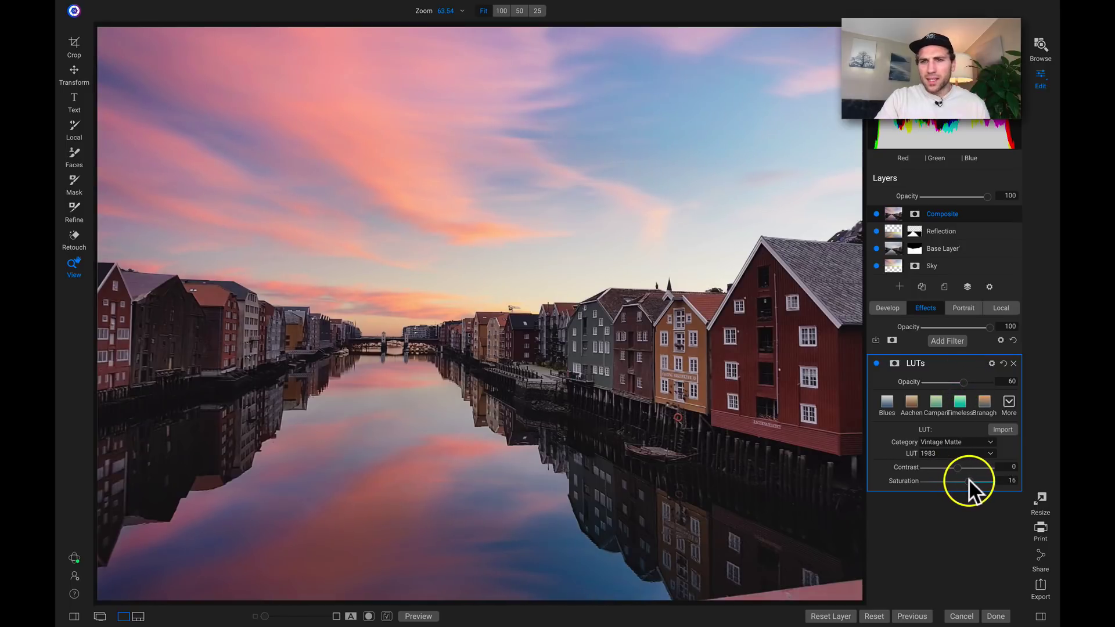
pyautogui.click(968, 478)
pyautogui.click(946, 342)
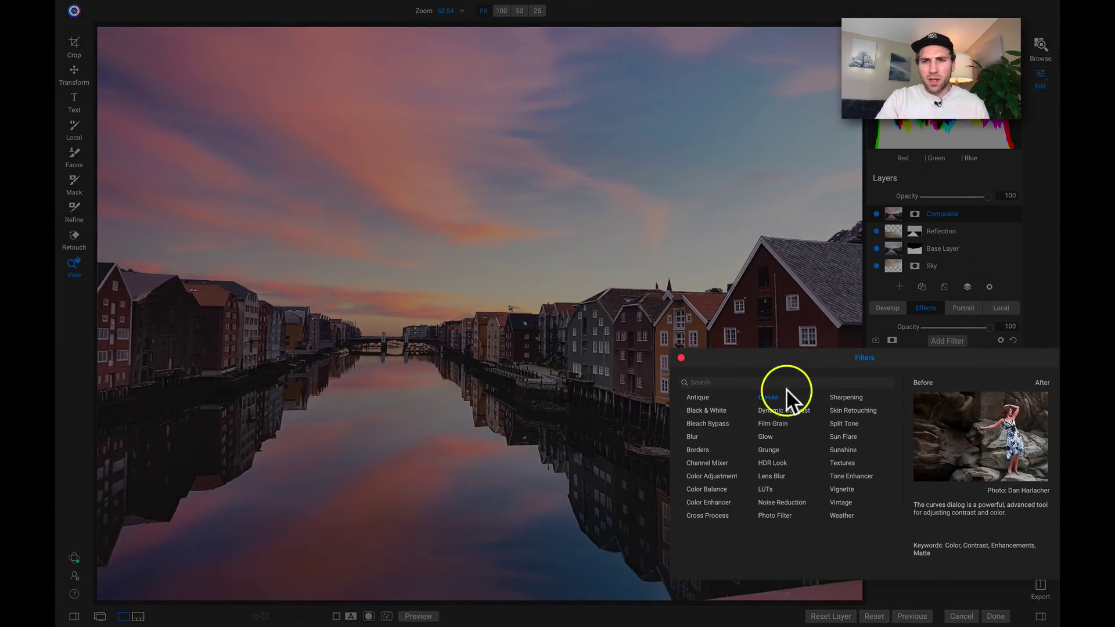
# - Add a Curves filter with the RGB midpoint lifted and a shadow point nudged down
pyautogui.click(765, 397)
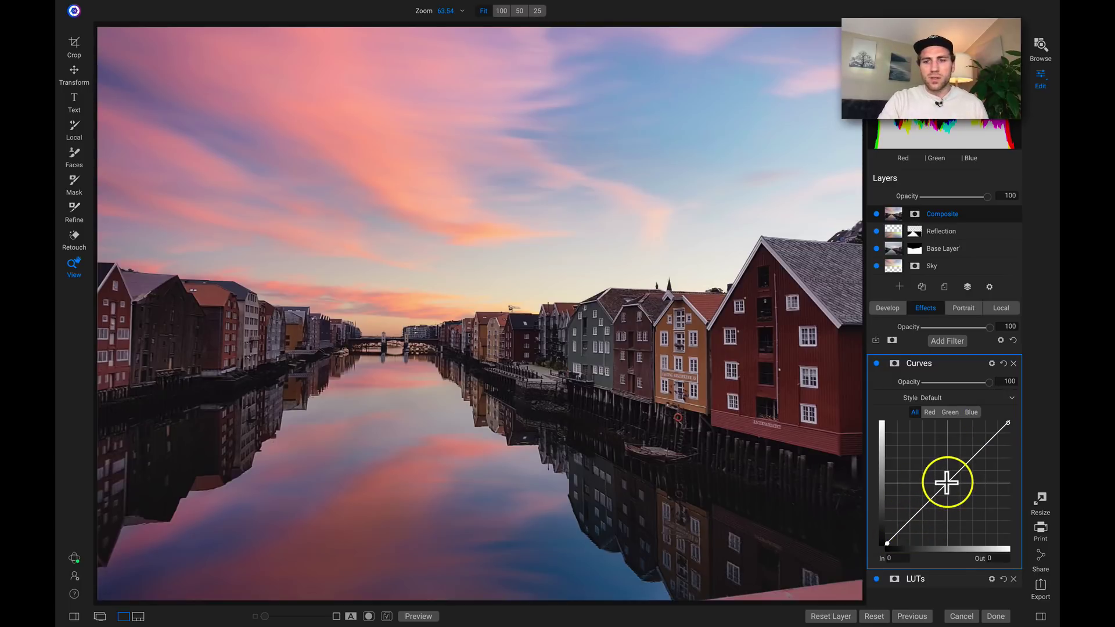
pyautogui.moveTo(947, 482); pyautogui.dragTo(966, 453)
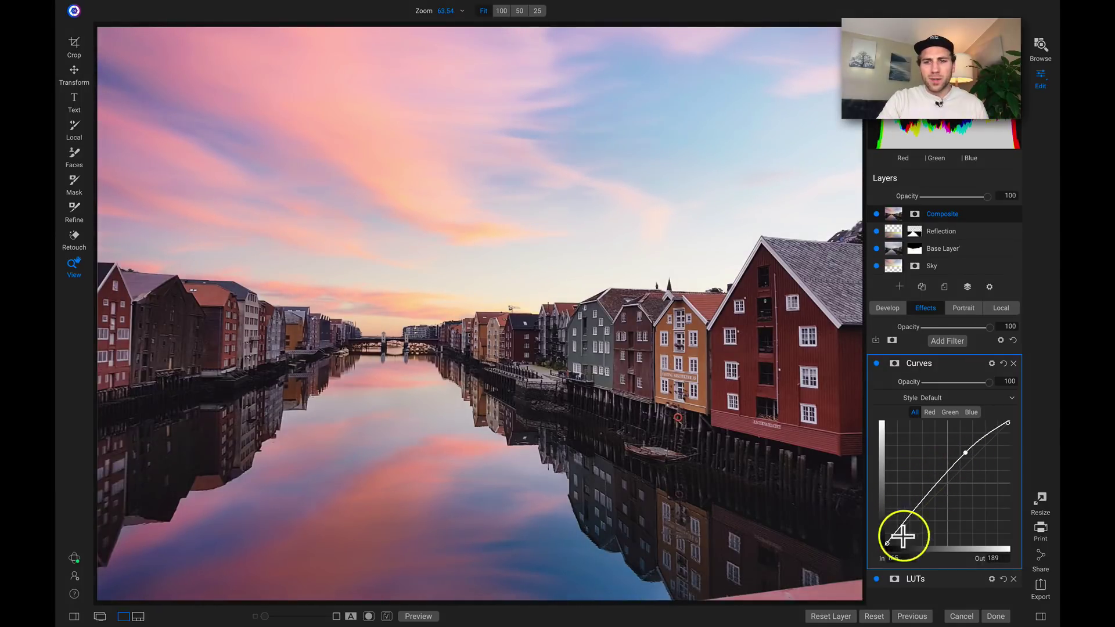
pyautogui.click(908, 521)
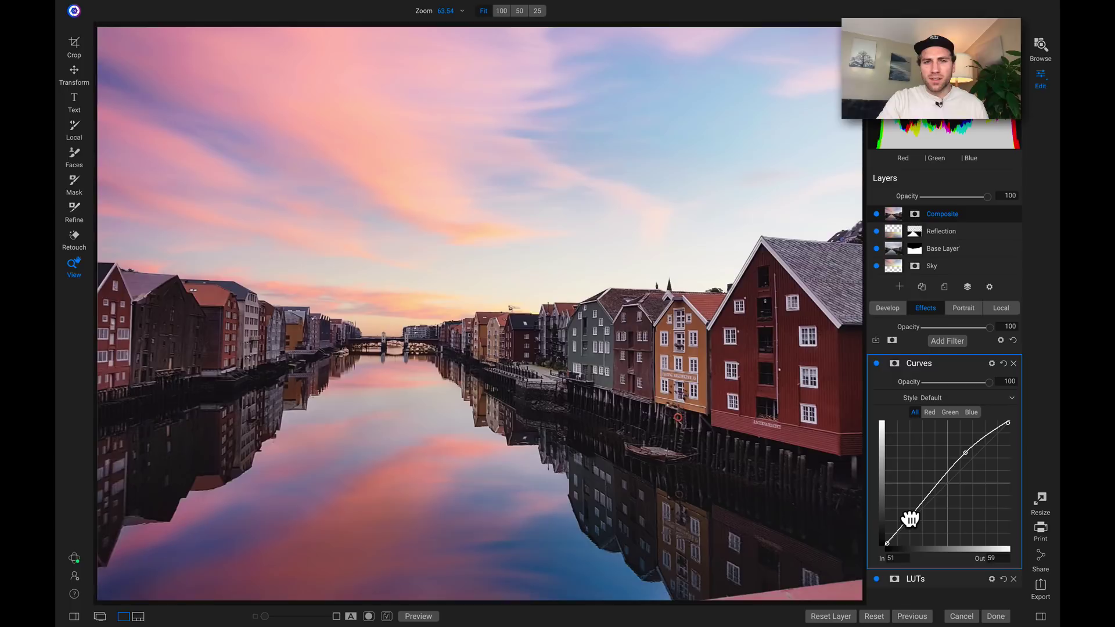
pyautogui.moveTo(910, 520); pyautogui.dragTo(910, 521)
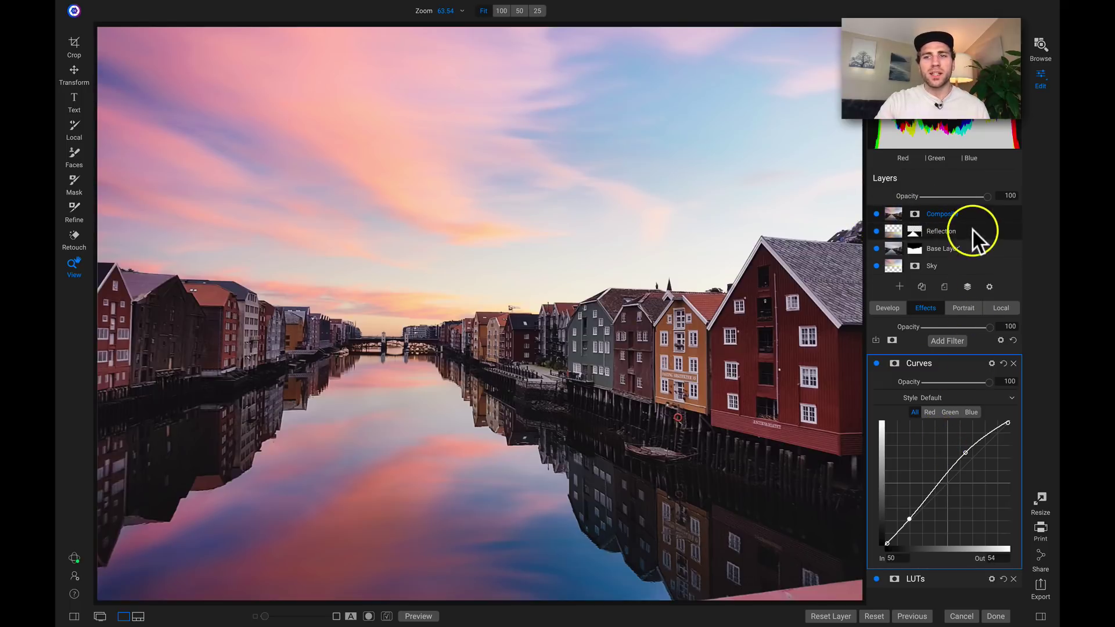
# - Hide the Reflection layer and reset the Base Layer's properties to a plain white mask
pyautogui.click(876, 231)
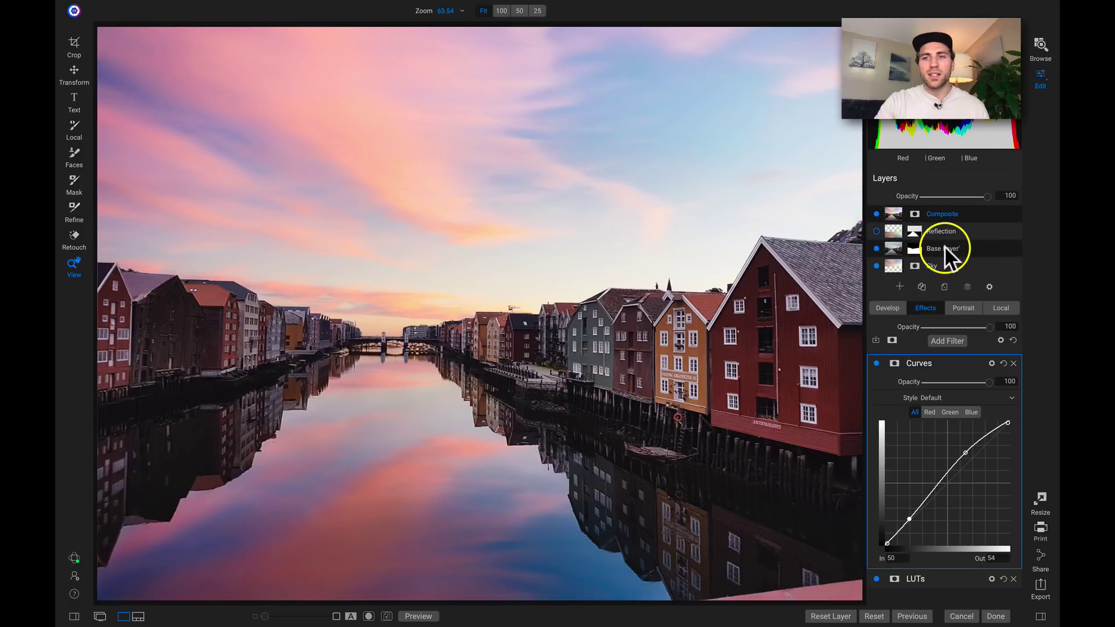
pyautogui.rightClick(946, 246)
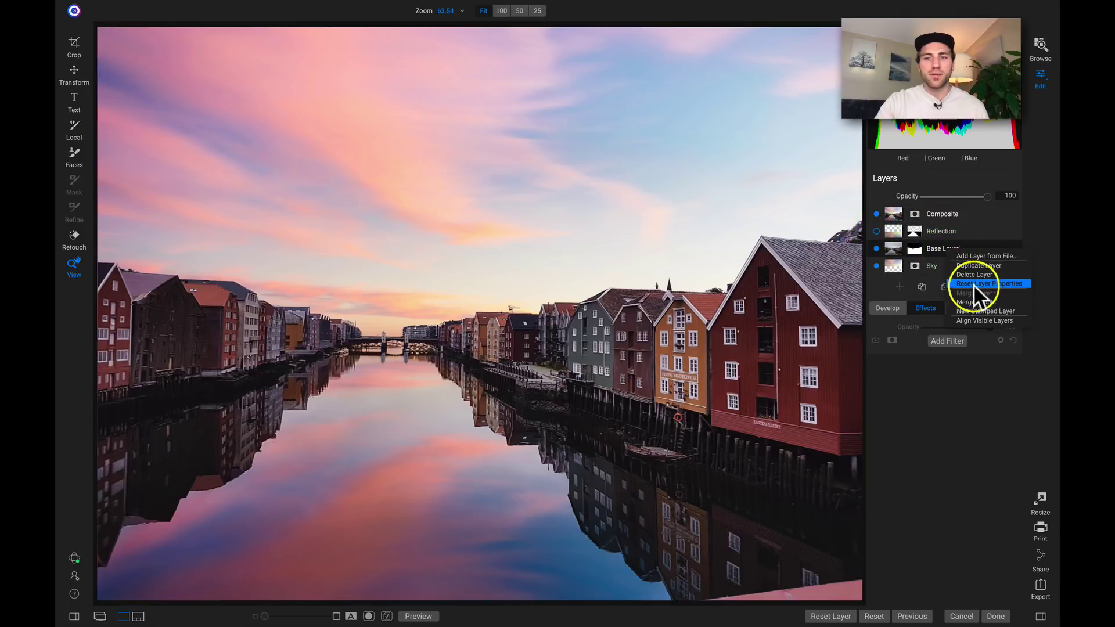
pyautogui.click(992, 283)
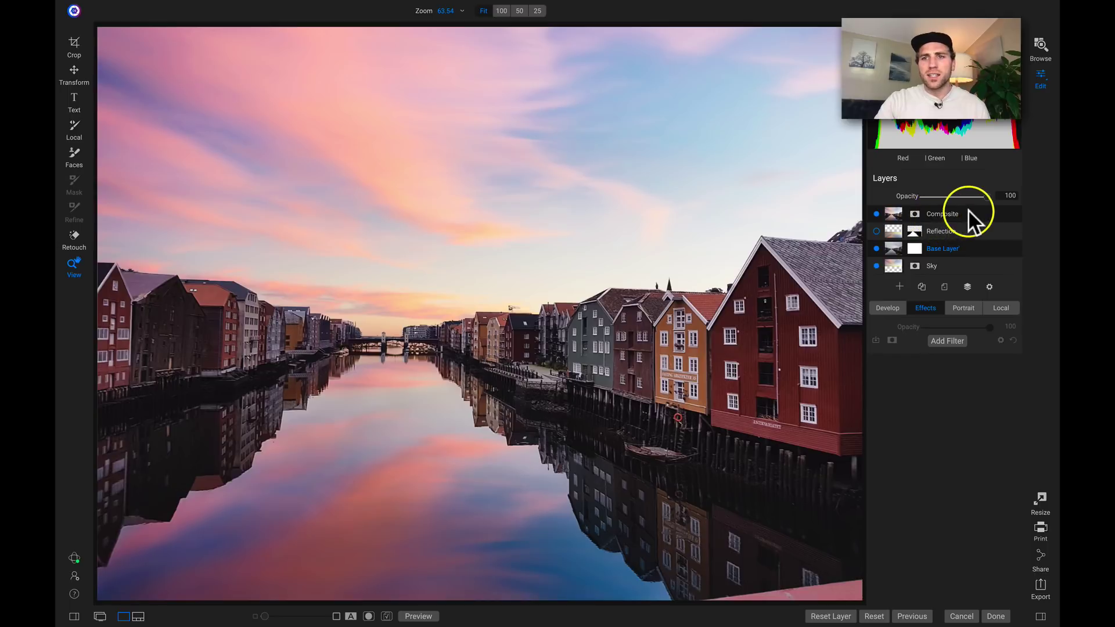
# - Select the Composite layer and toggle its visibility to compare with the original
pyautogui.click(944, 213)
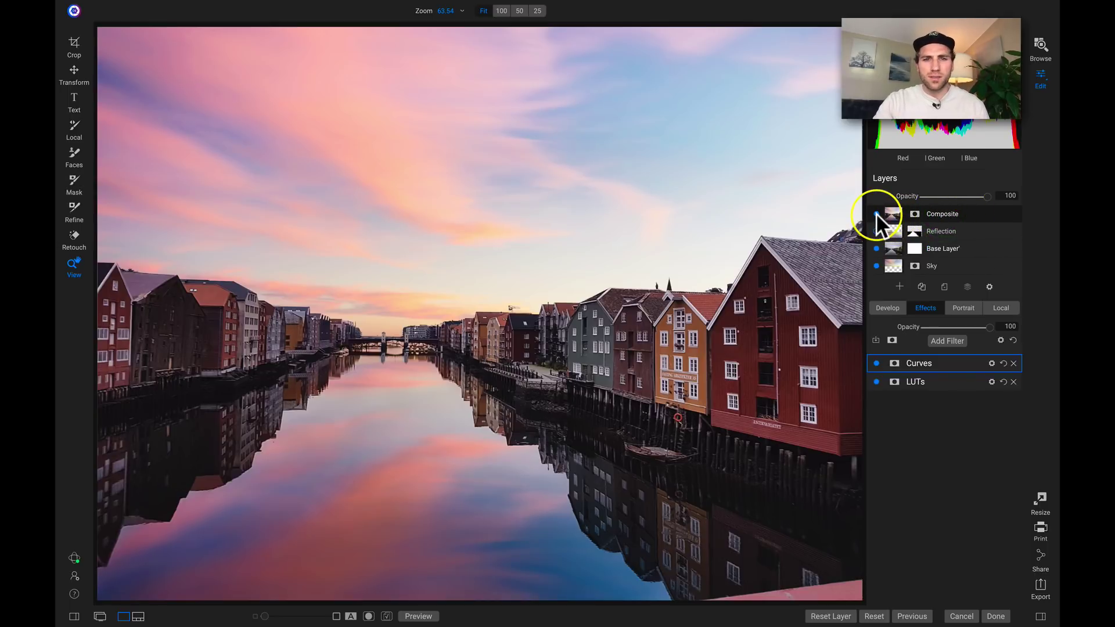
pyautogui.click(876, 214)
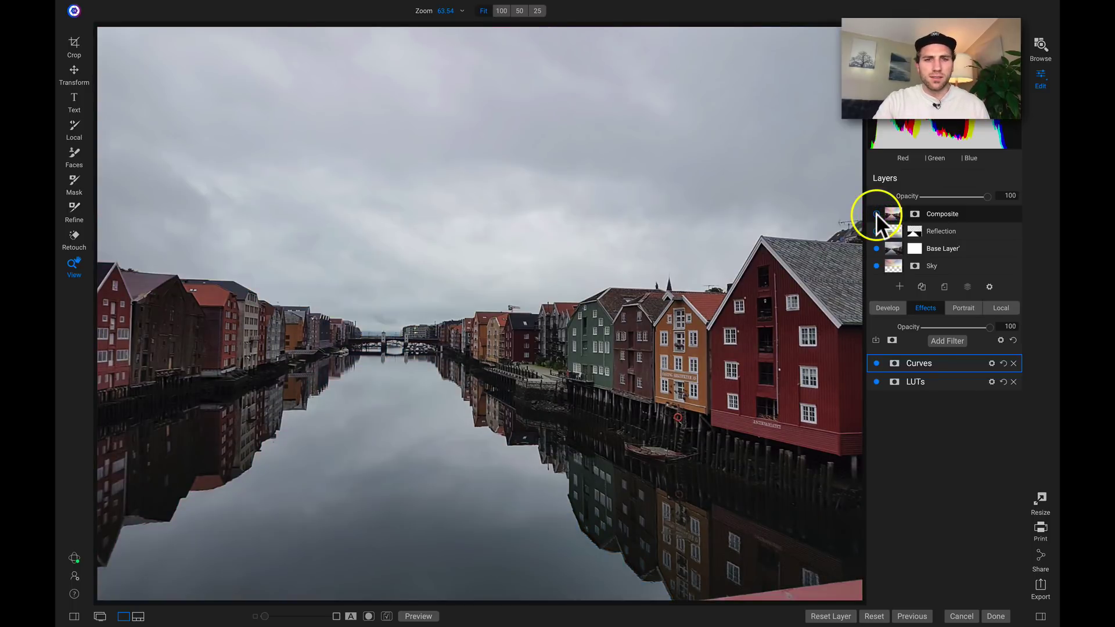
pyautogui.click(876, 214)
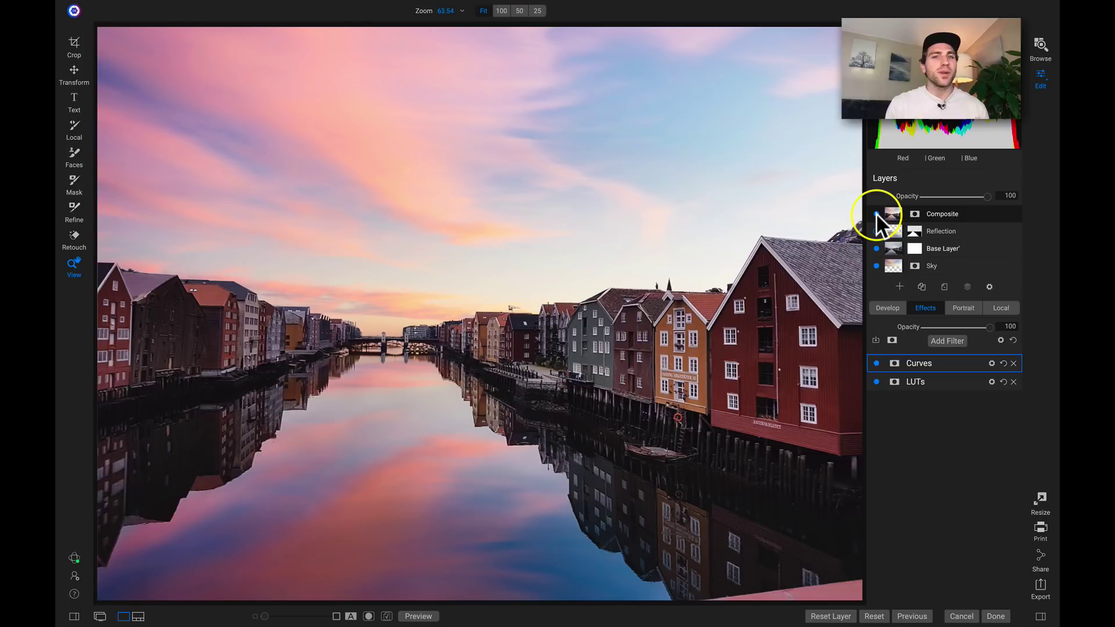